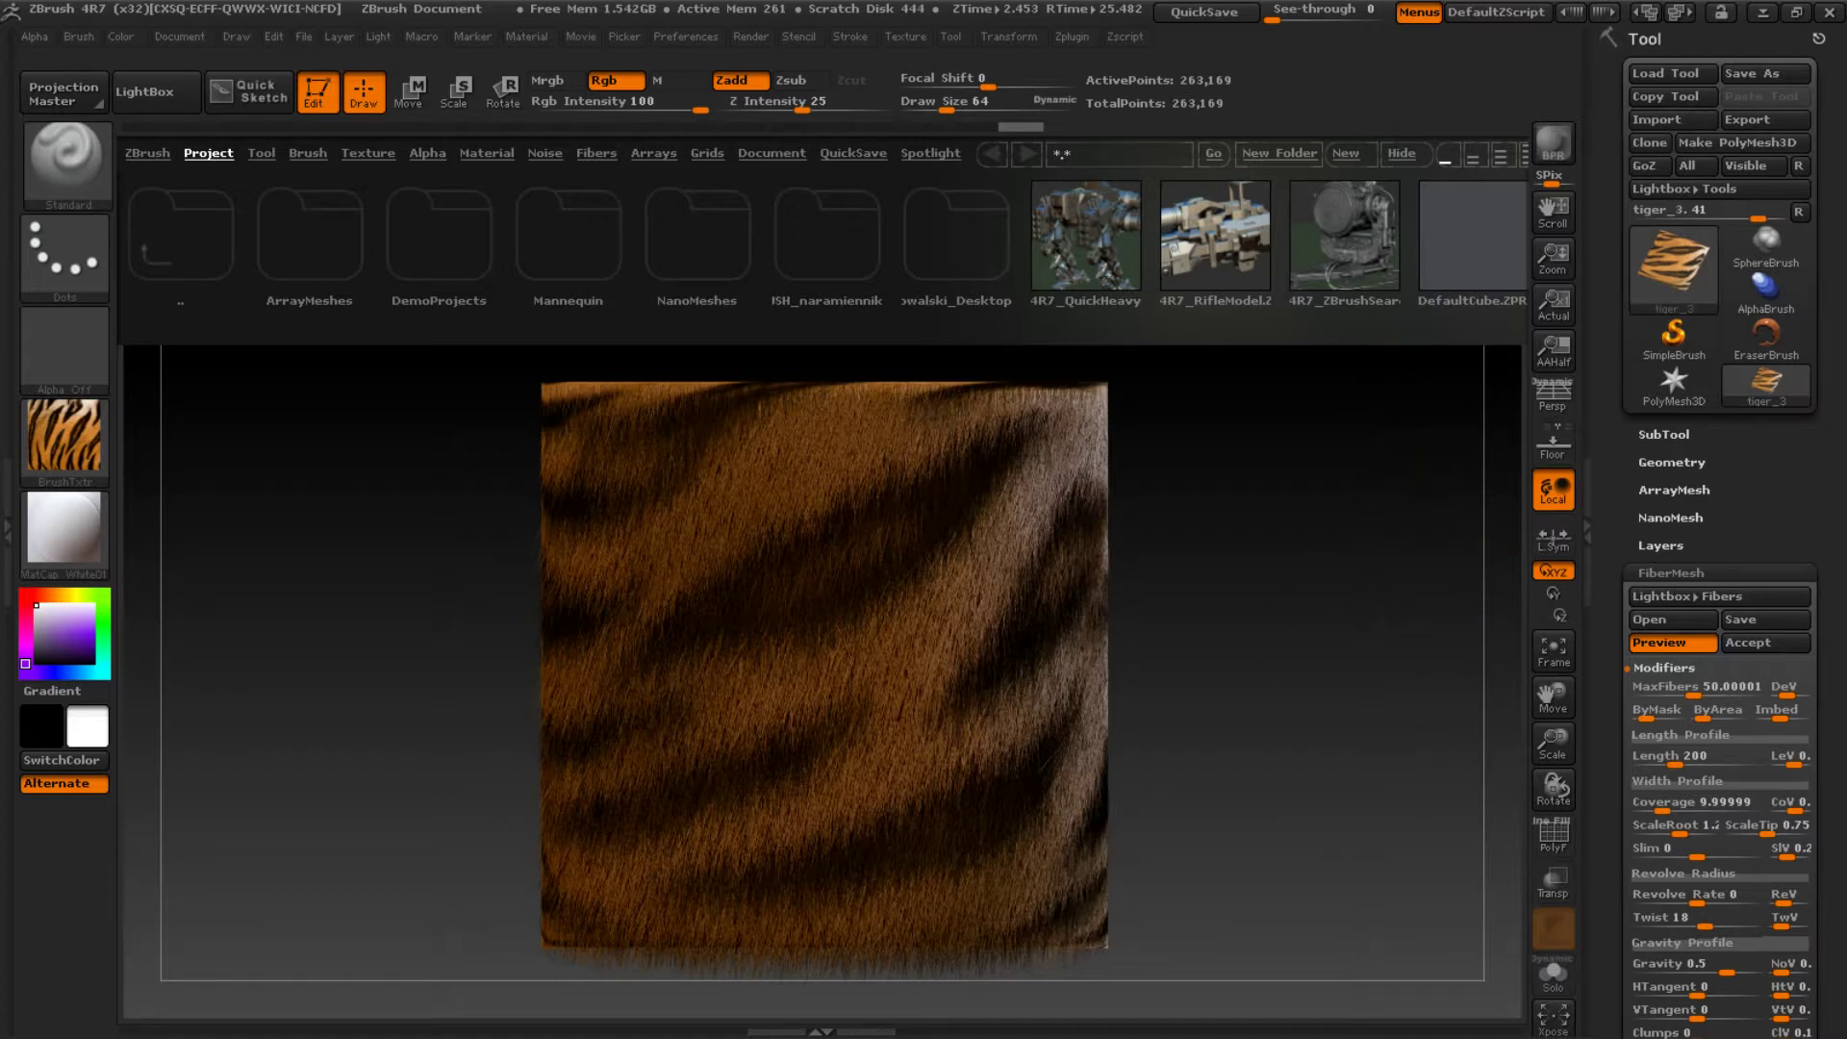
Fully initialize the program, discarding the tiger fur scene along with all custom tools, materials and document data
left_click(686, 36)
left_click(781, 77)
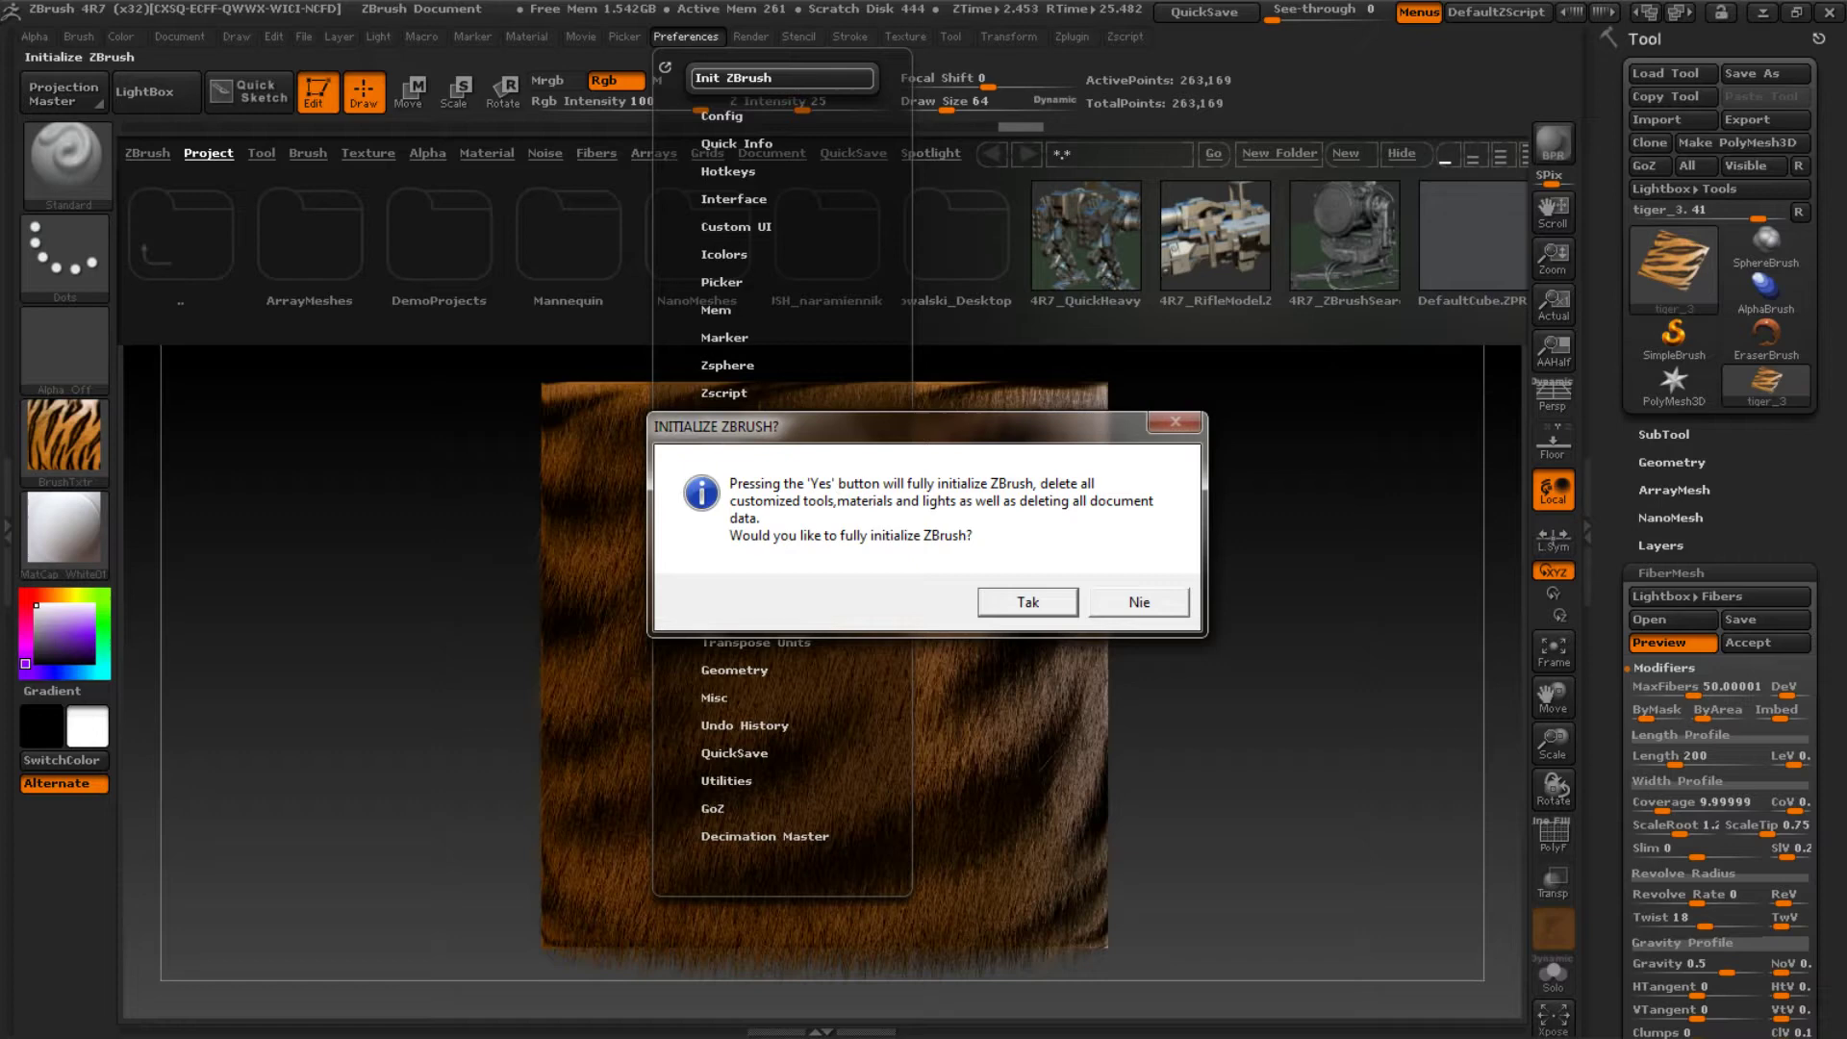
left_click(1027, 603)
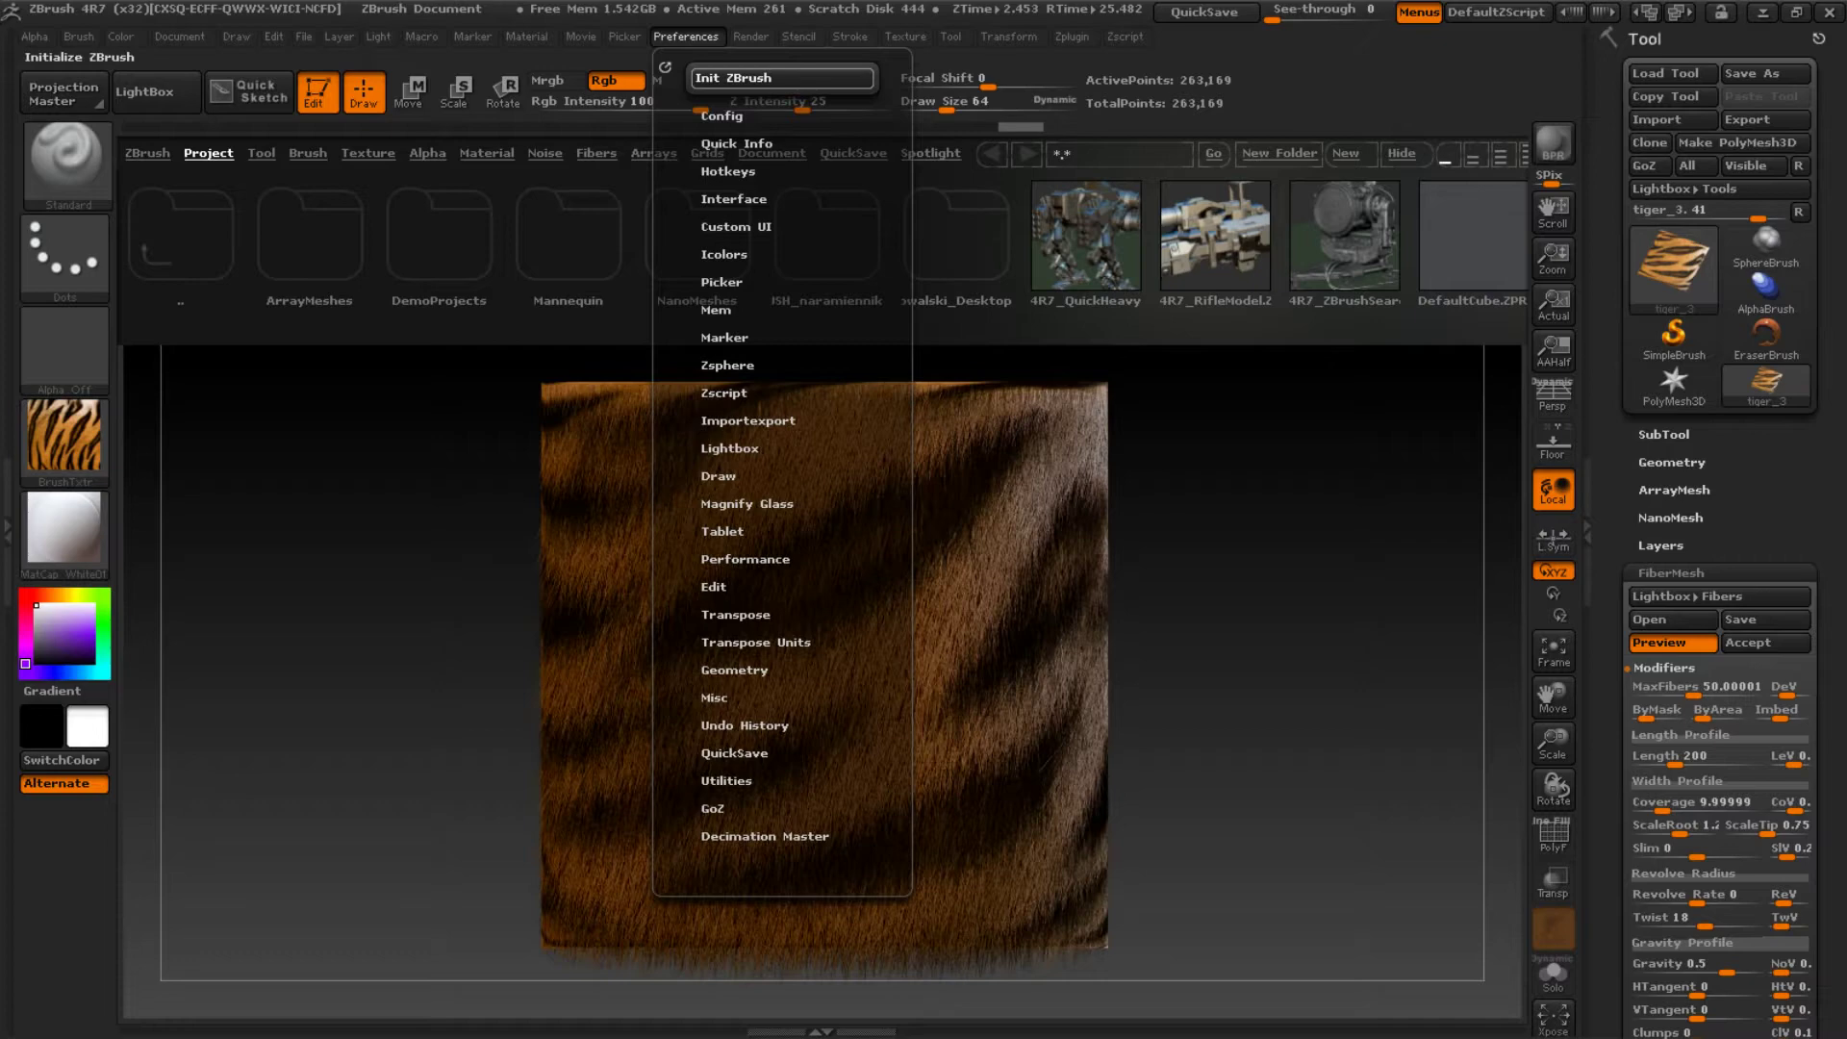
left_click(781, 77)
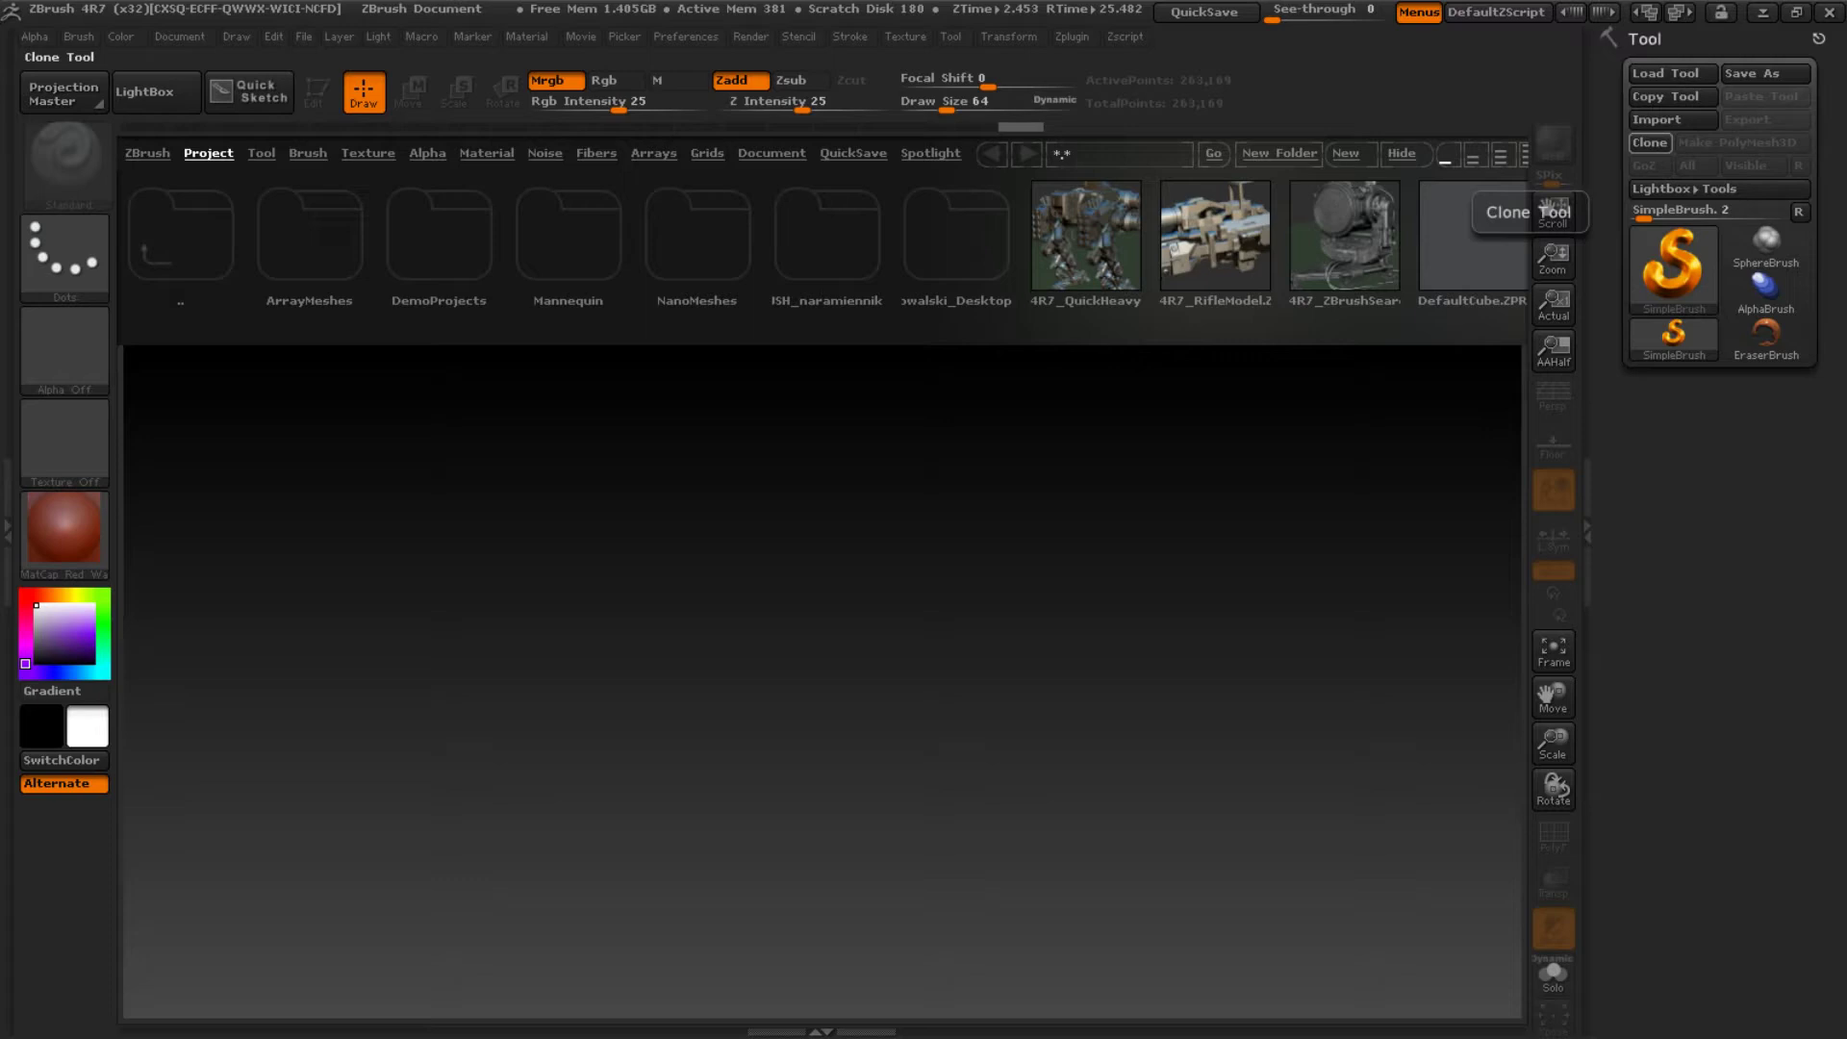
Import the 3D mesh tiger.obj from the desktop as the active tool
left_click(1672, 119)
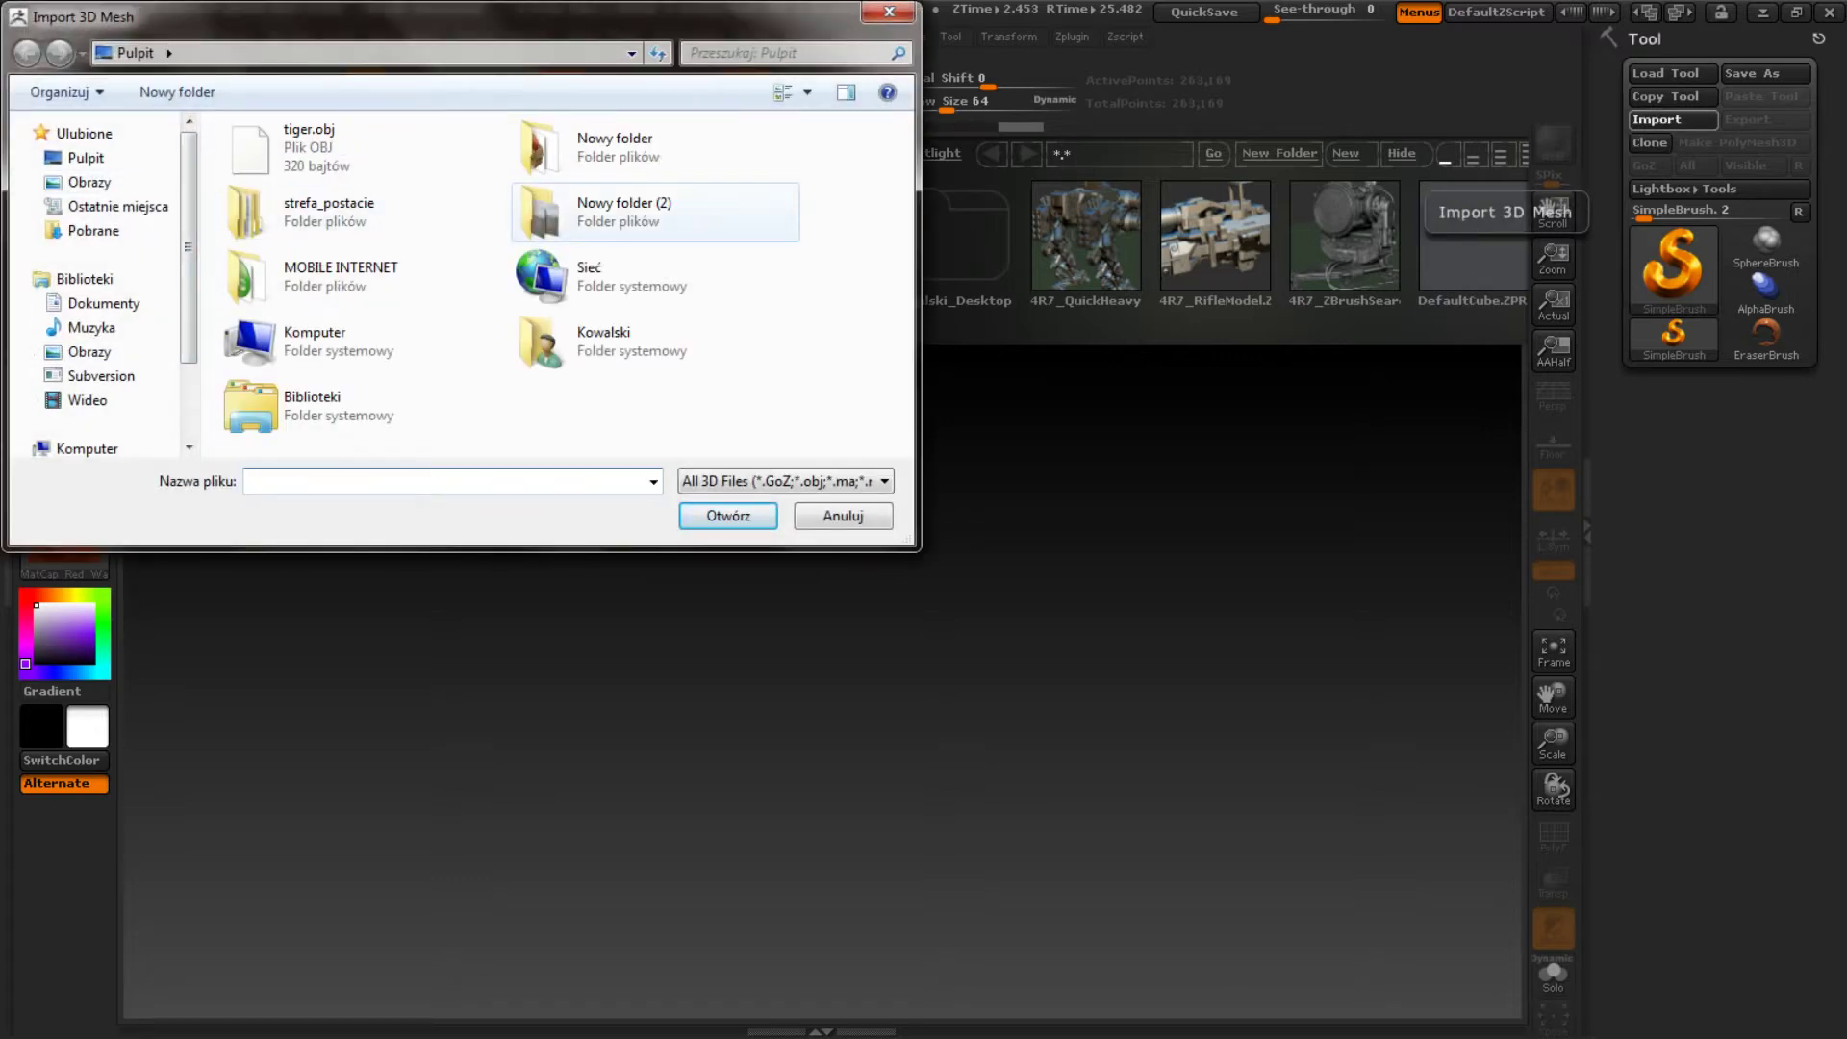
left_click(362, 148)
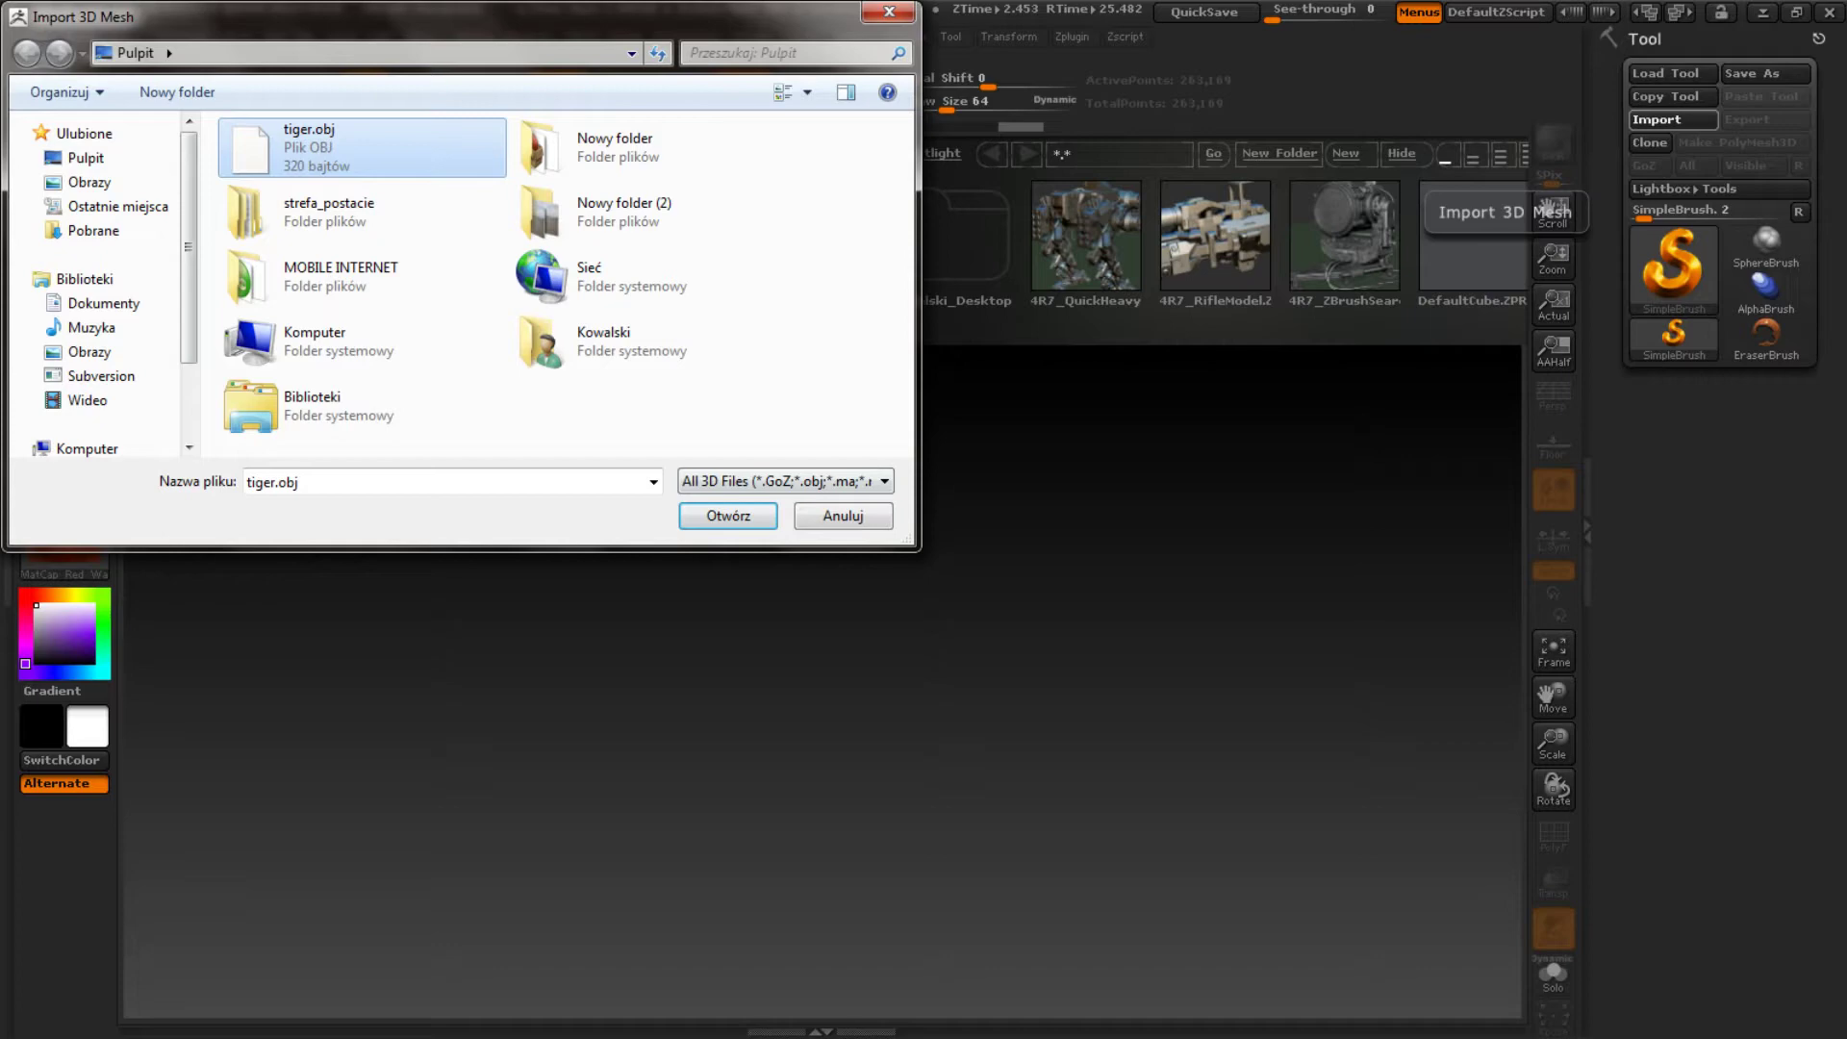
left_click(728, 516)
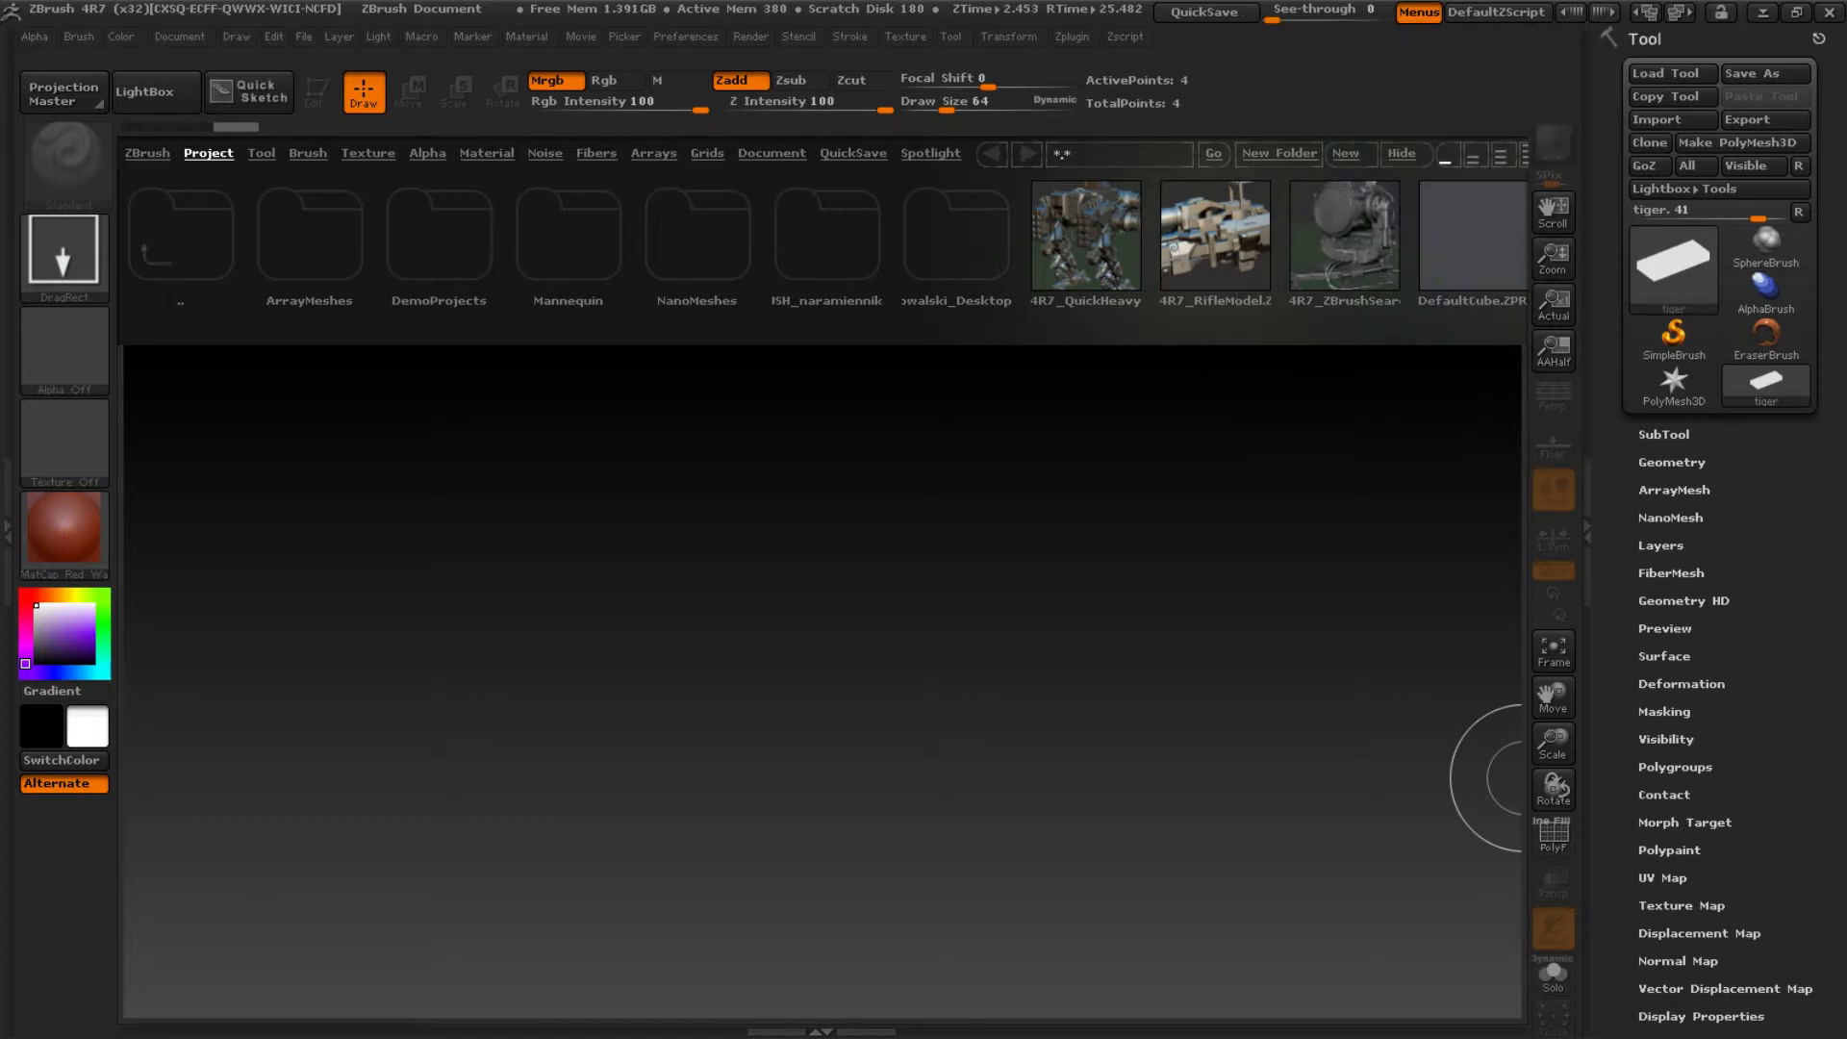
Place the imported tiger plane on the canvas in Edit mode, square it to the view and check its polyframe
left_click(1664, 434)
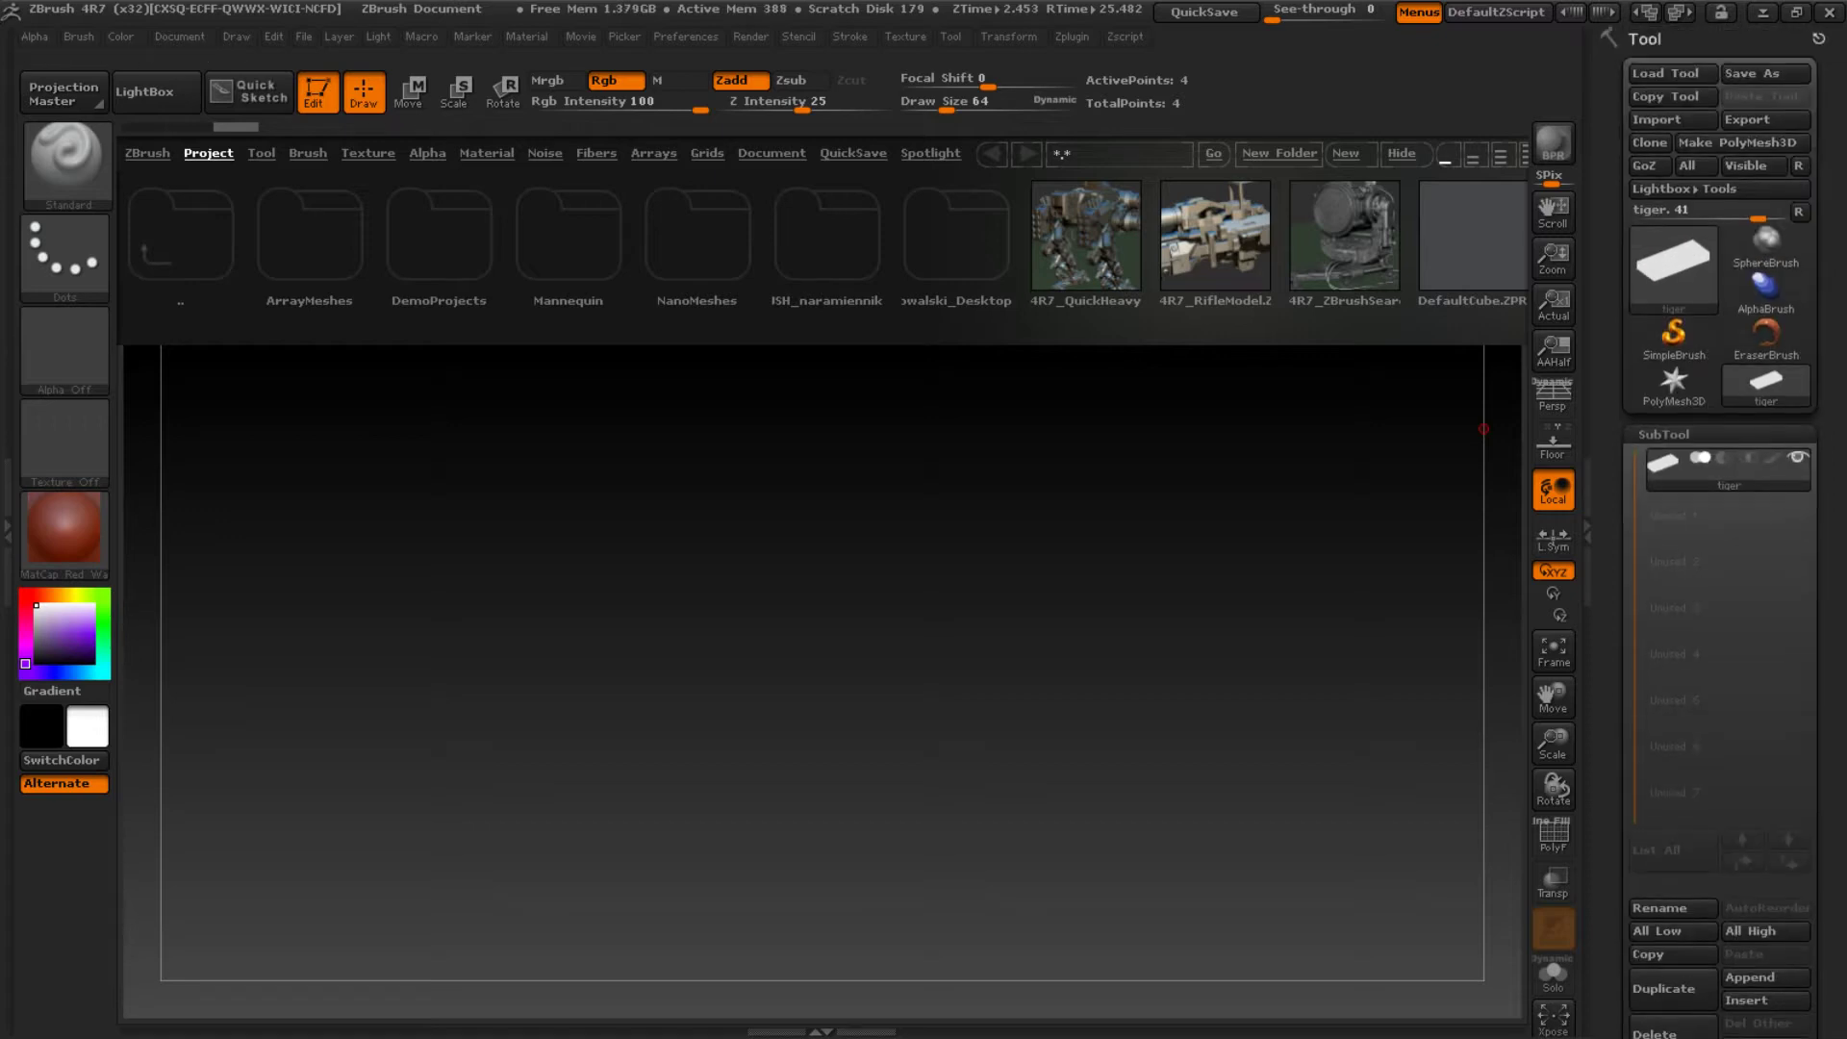
left_click_drag(897, 590, 931, 689)
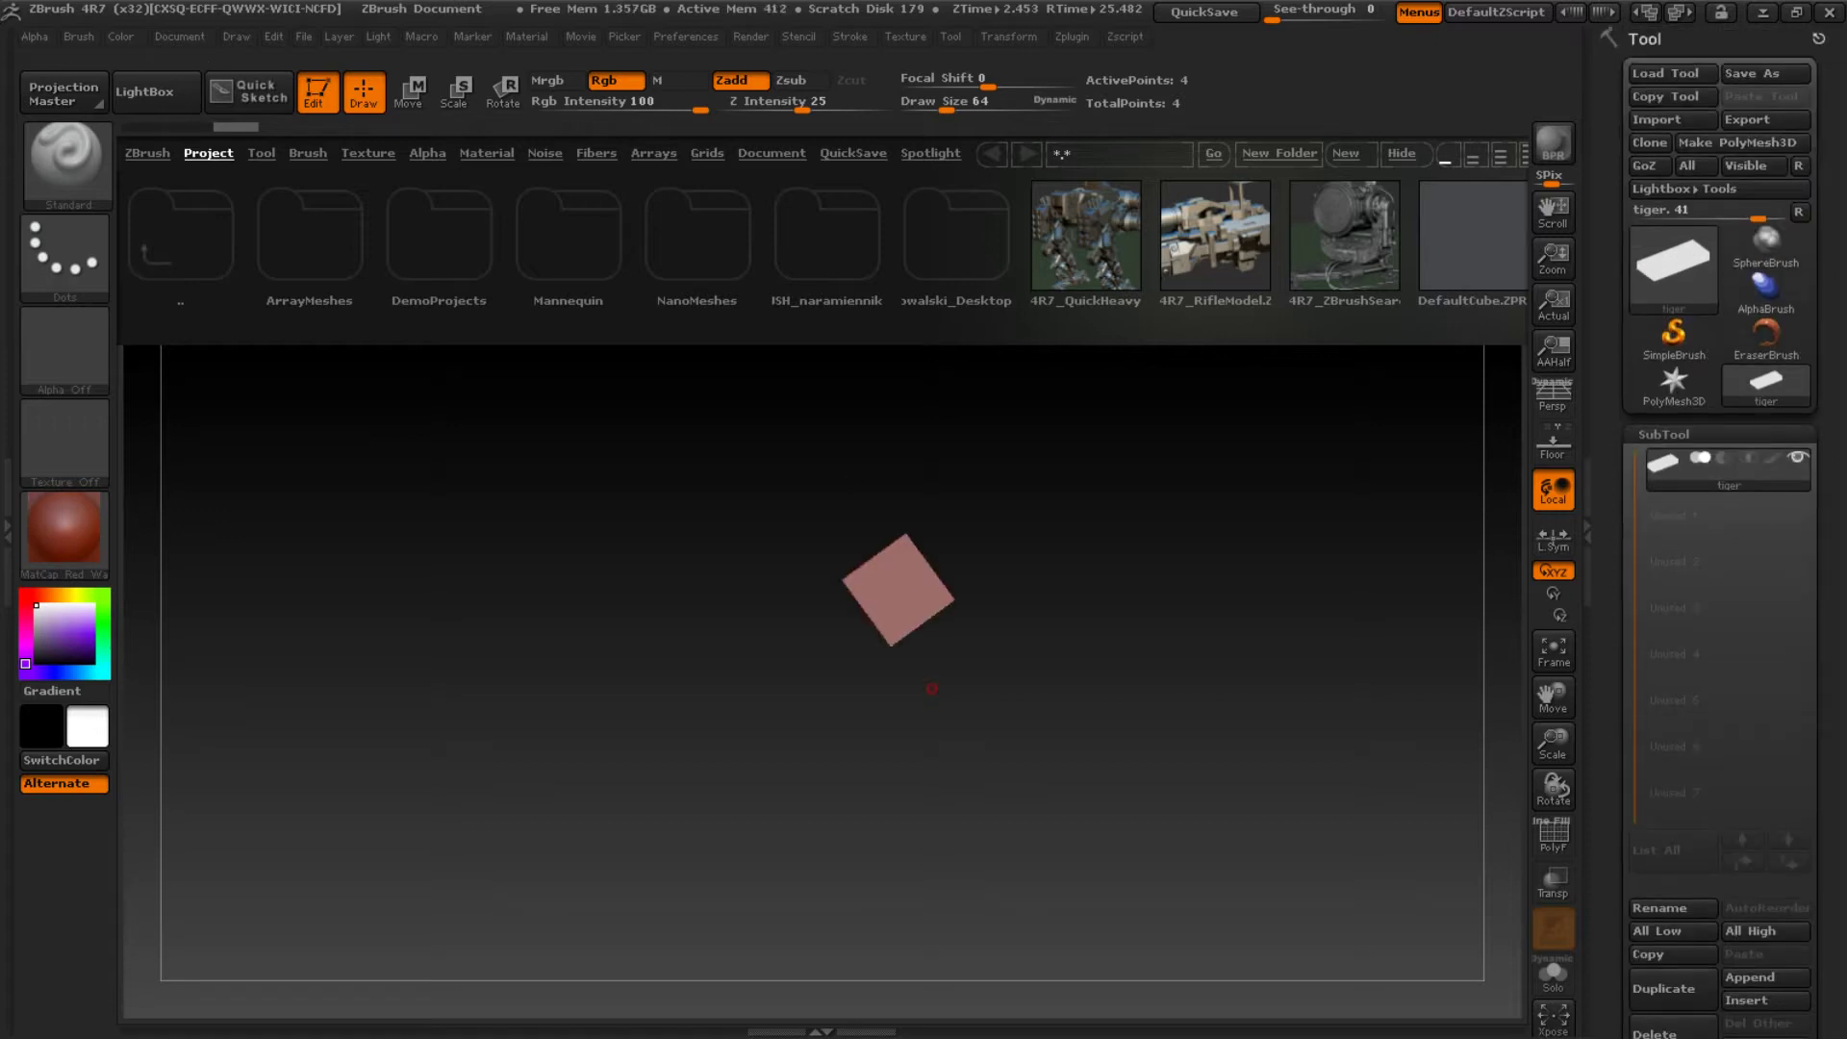
key("f")
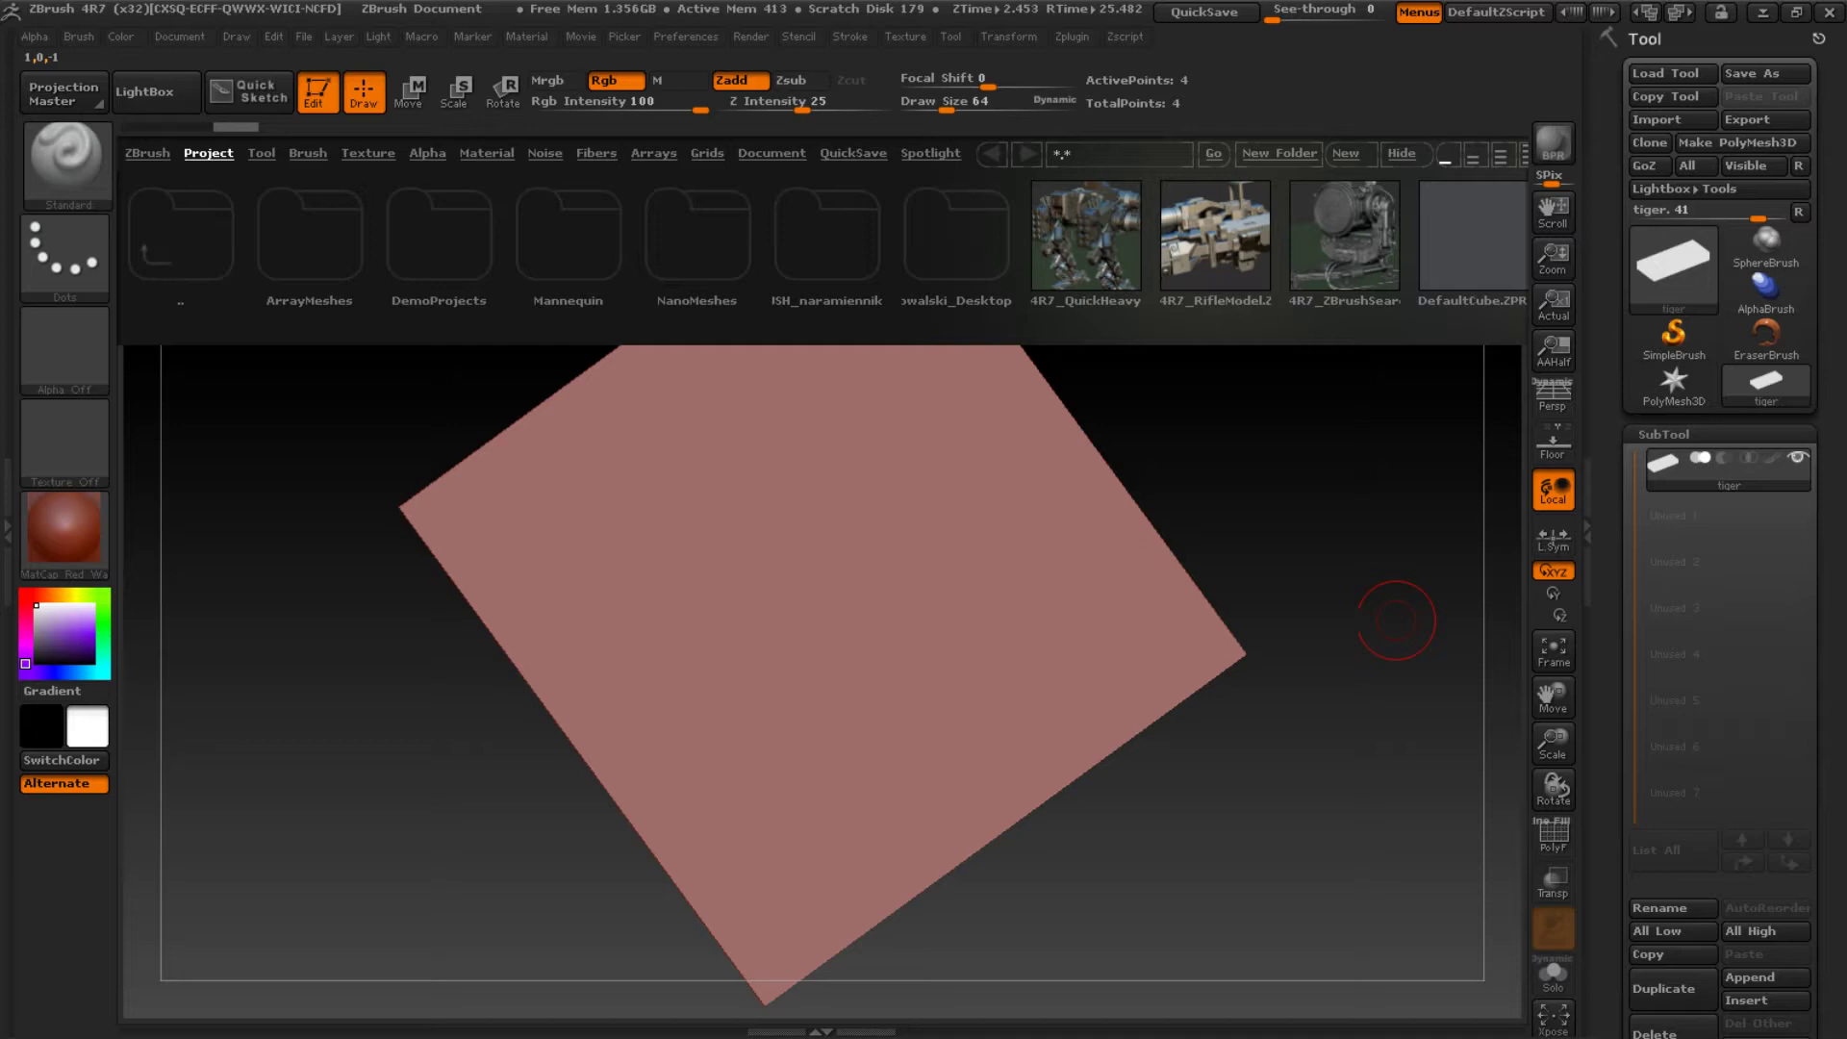
mouse_move(1361, 561)
left_mouse_down("shift")
mouse_move(1323, 589)
mouse_move(1279, 557)
mouse_move(1296, 655)
left_mouse_up("shift")
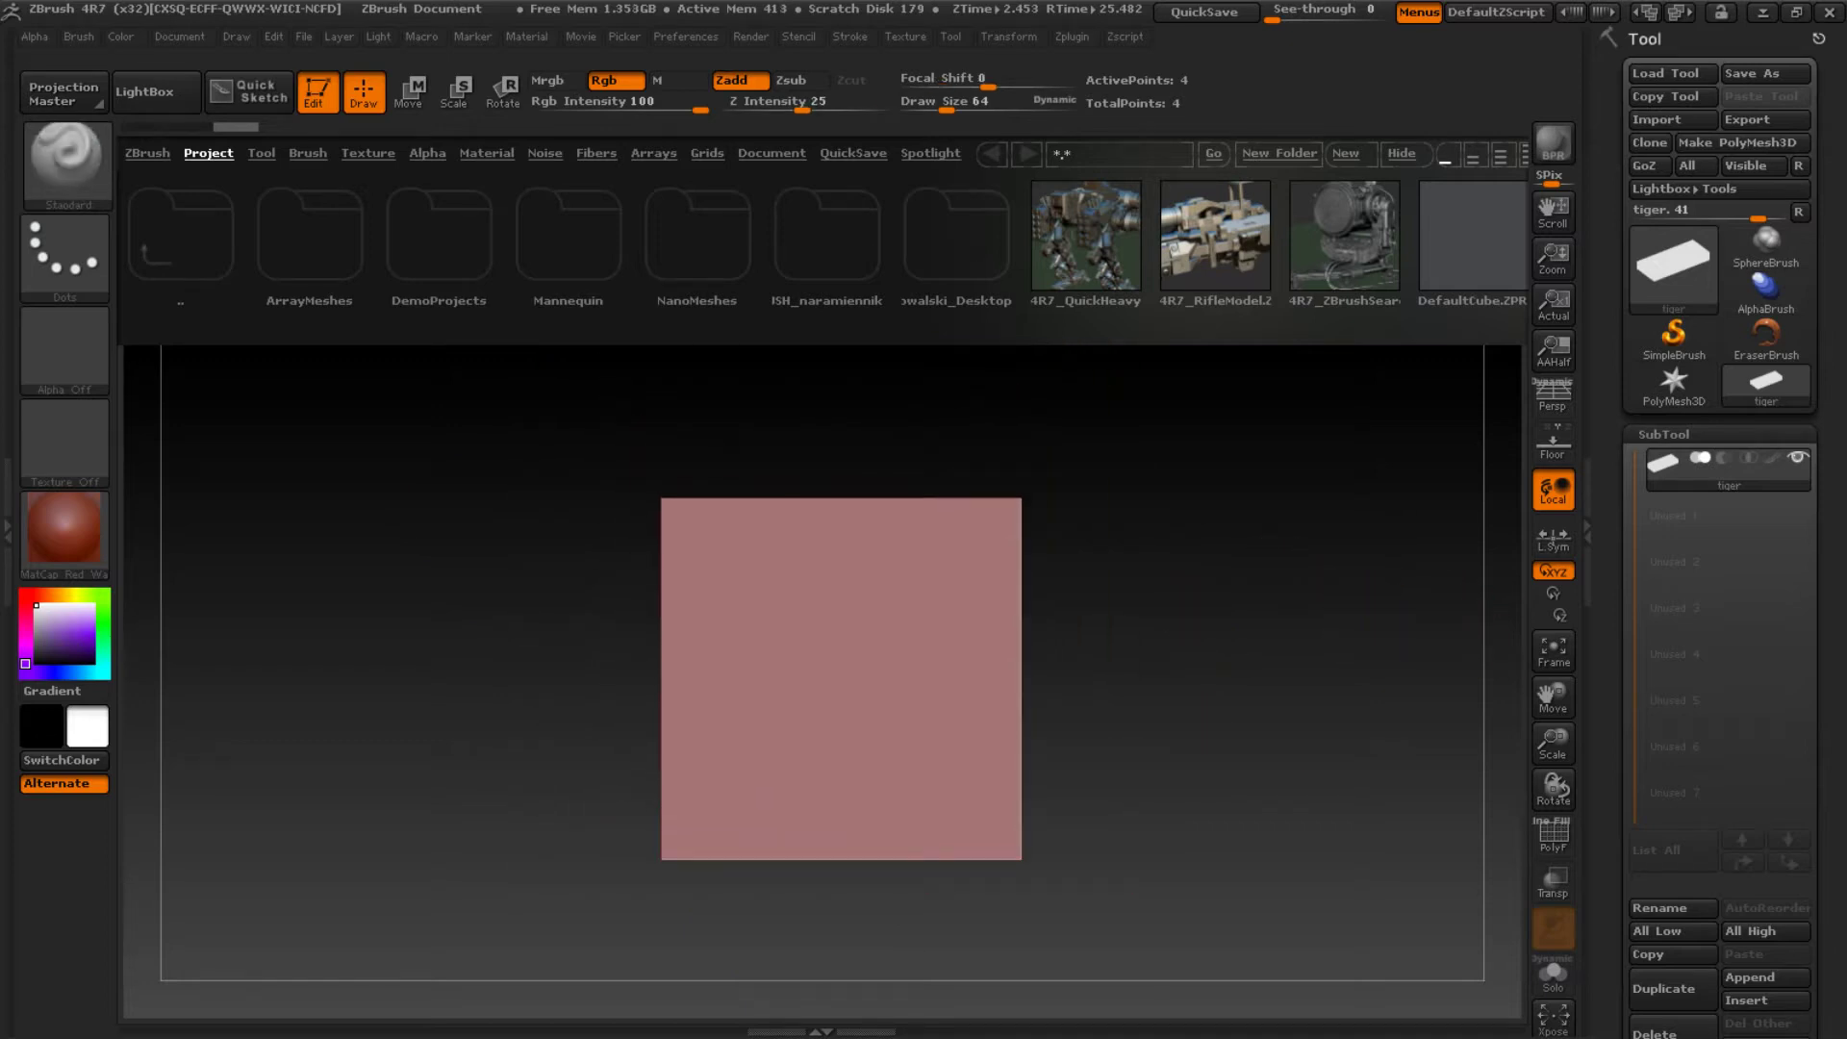
left_click(1553, 835)
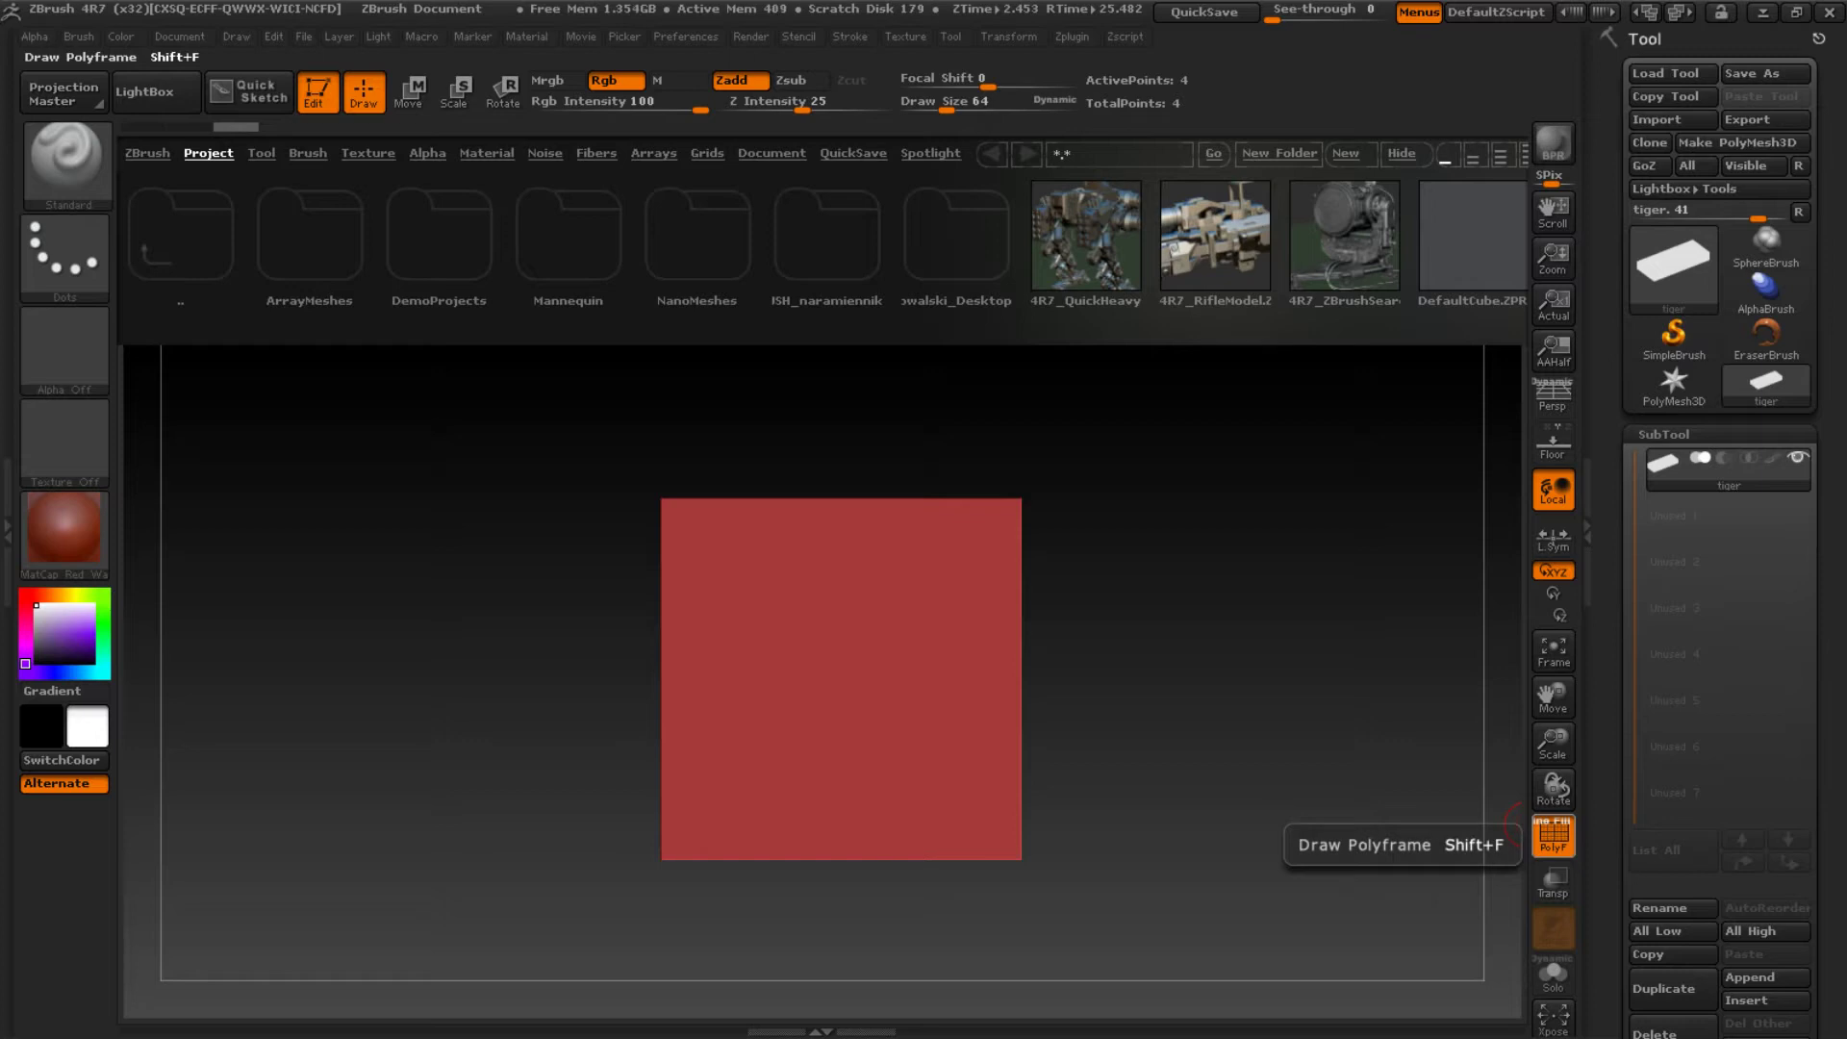
left_click(1553, 835)
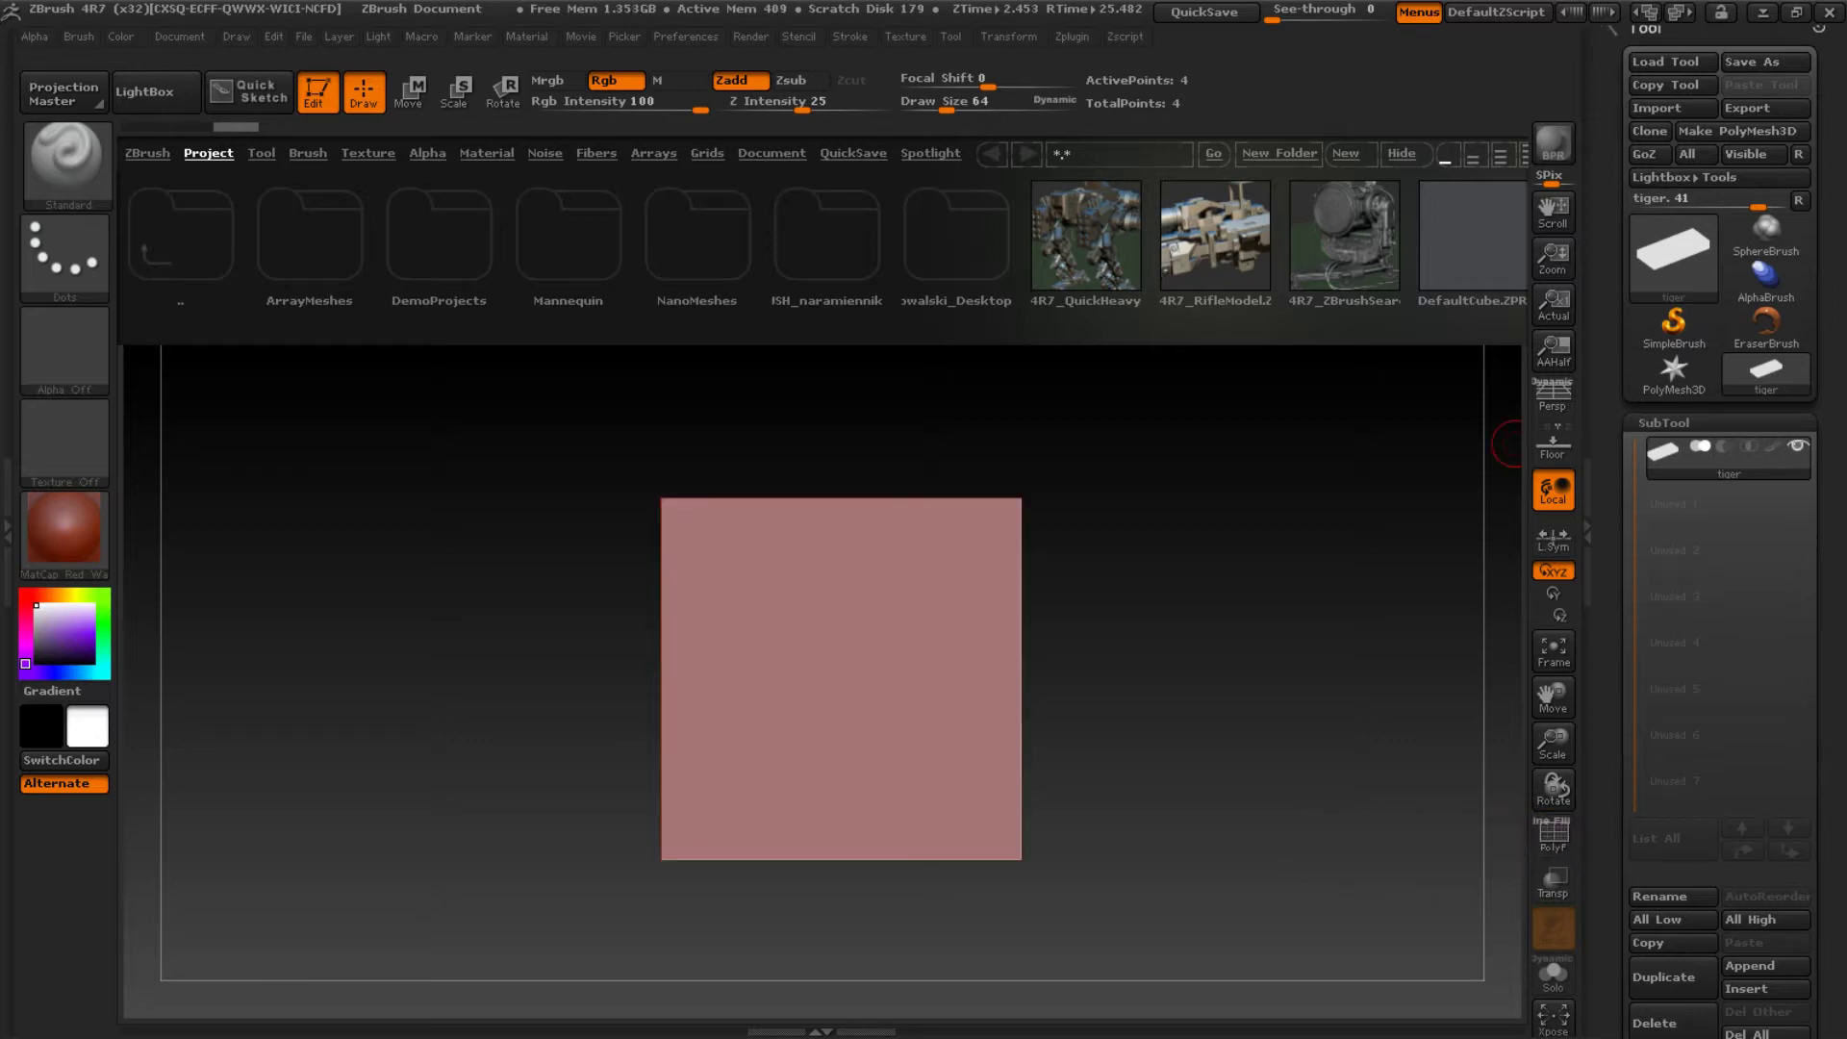
Try the Flat Color material on the plane, settling on SkinShade4 instead
scroll(1719, 530, "down", 4)
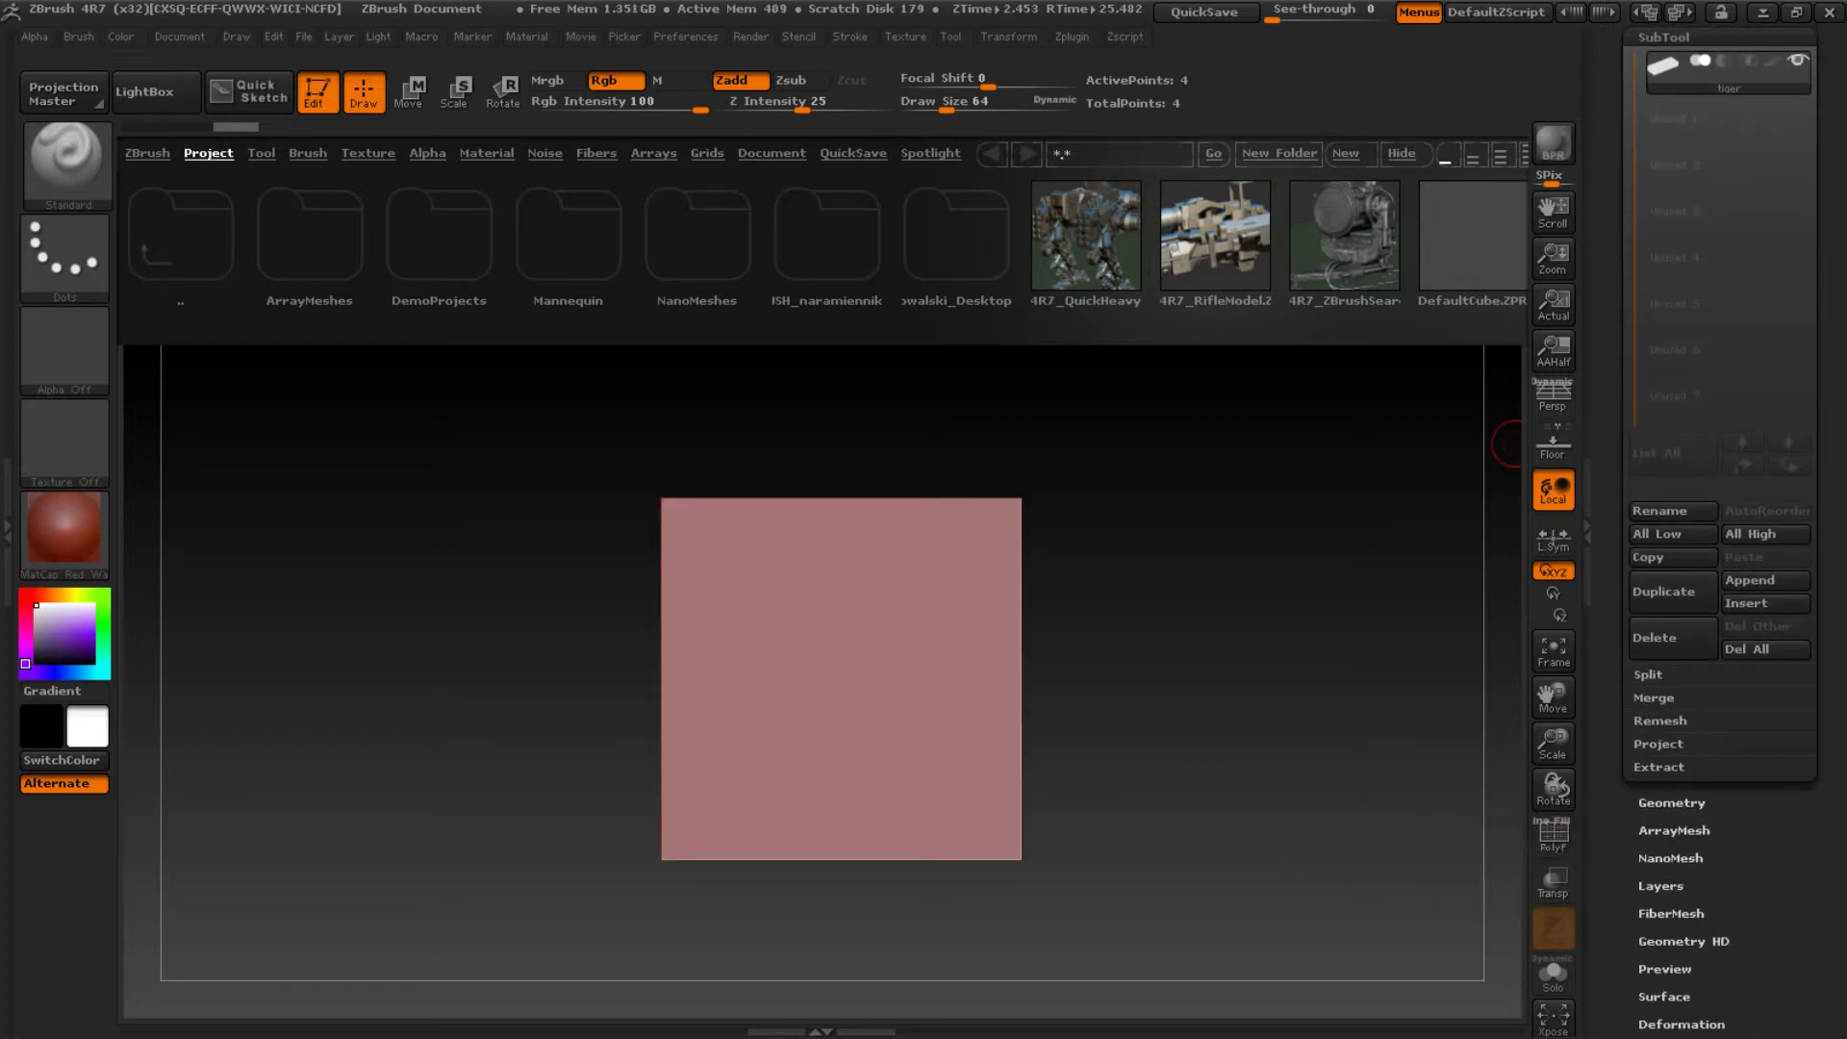
left_click(64, 529)
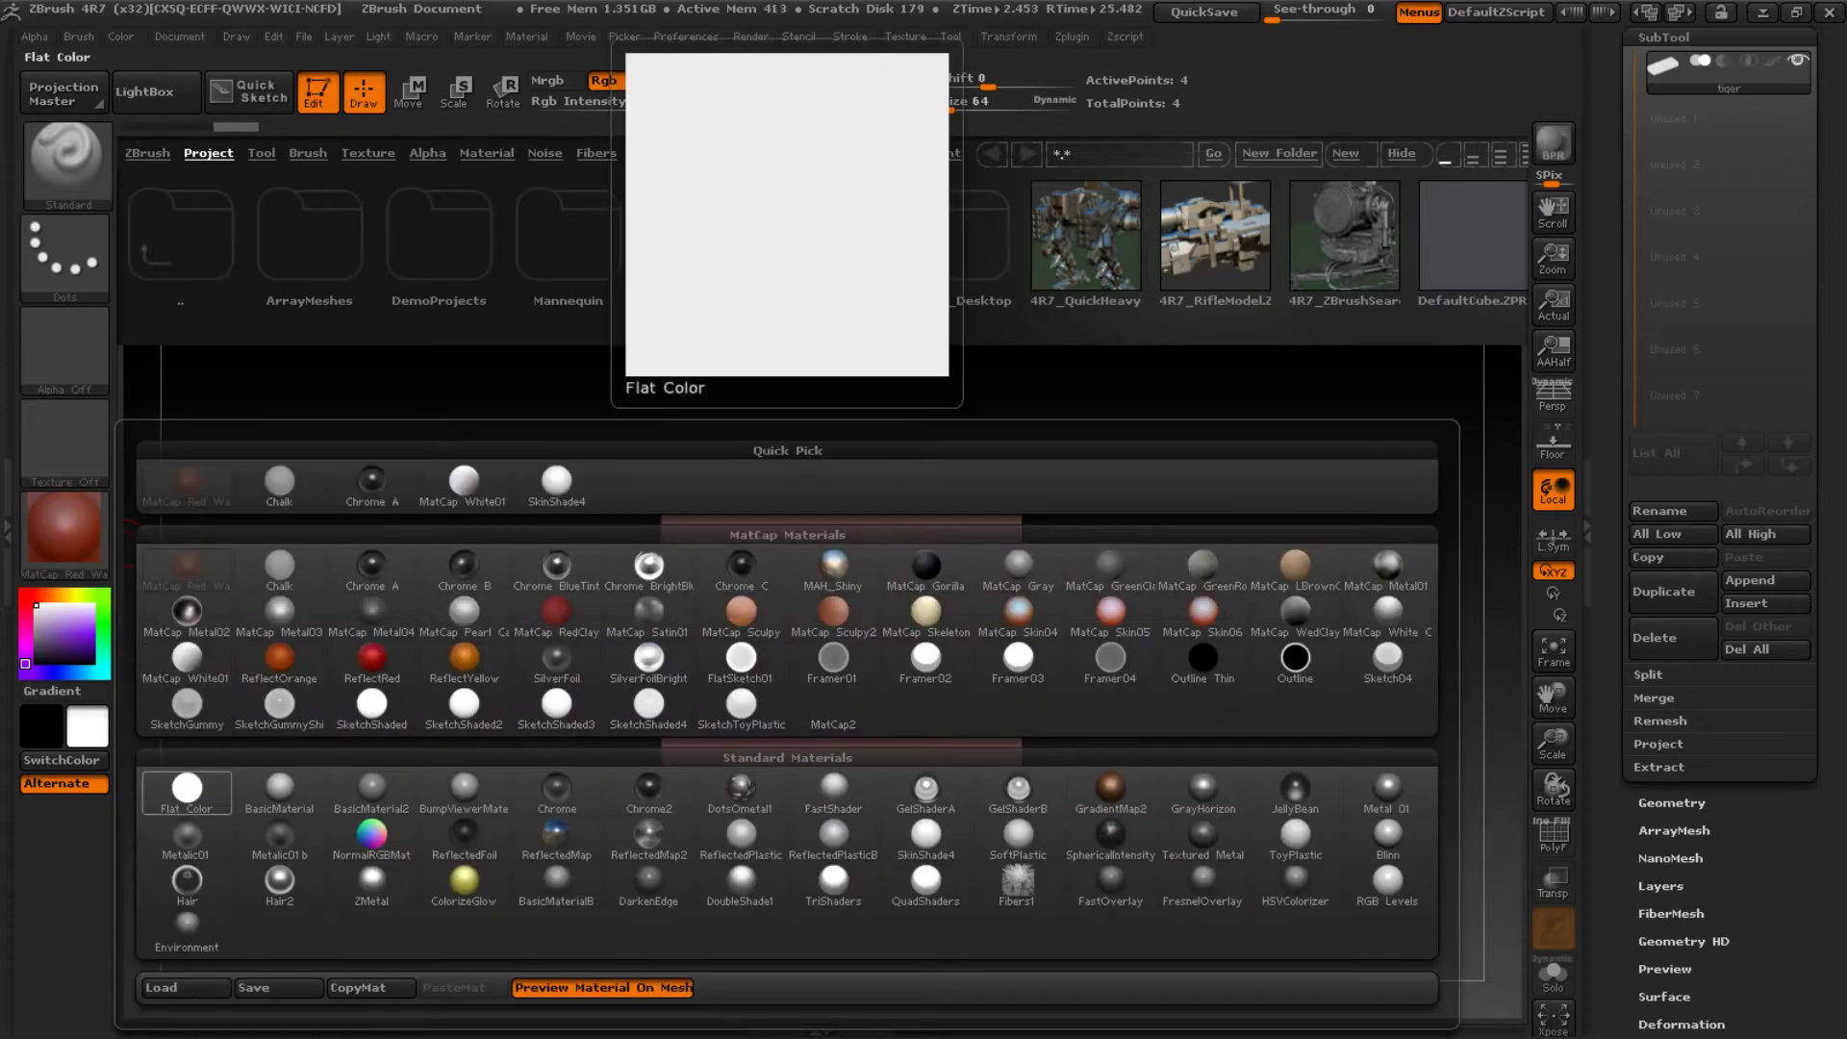
left_click(187, 790)
left_click(63, 529)
mouse_move(741, 569)
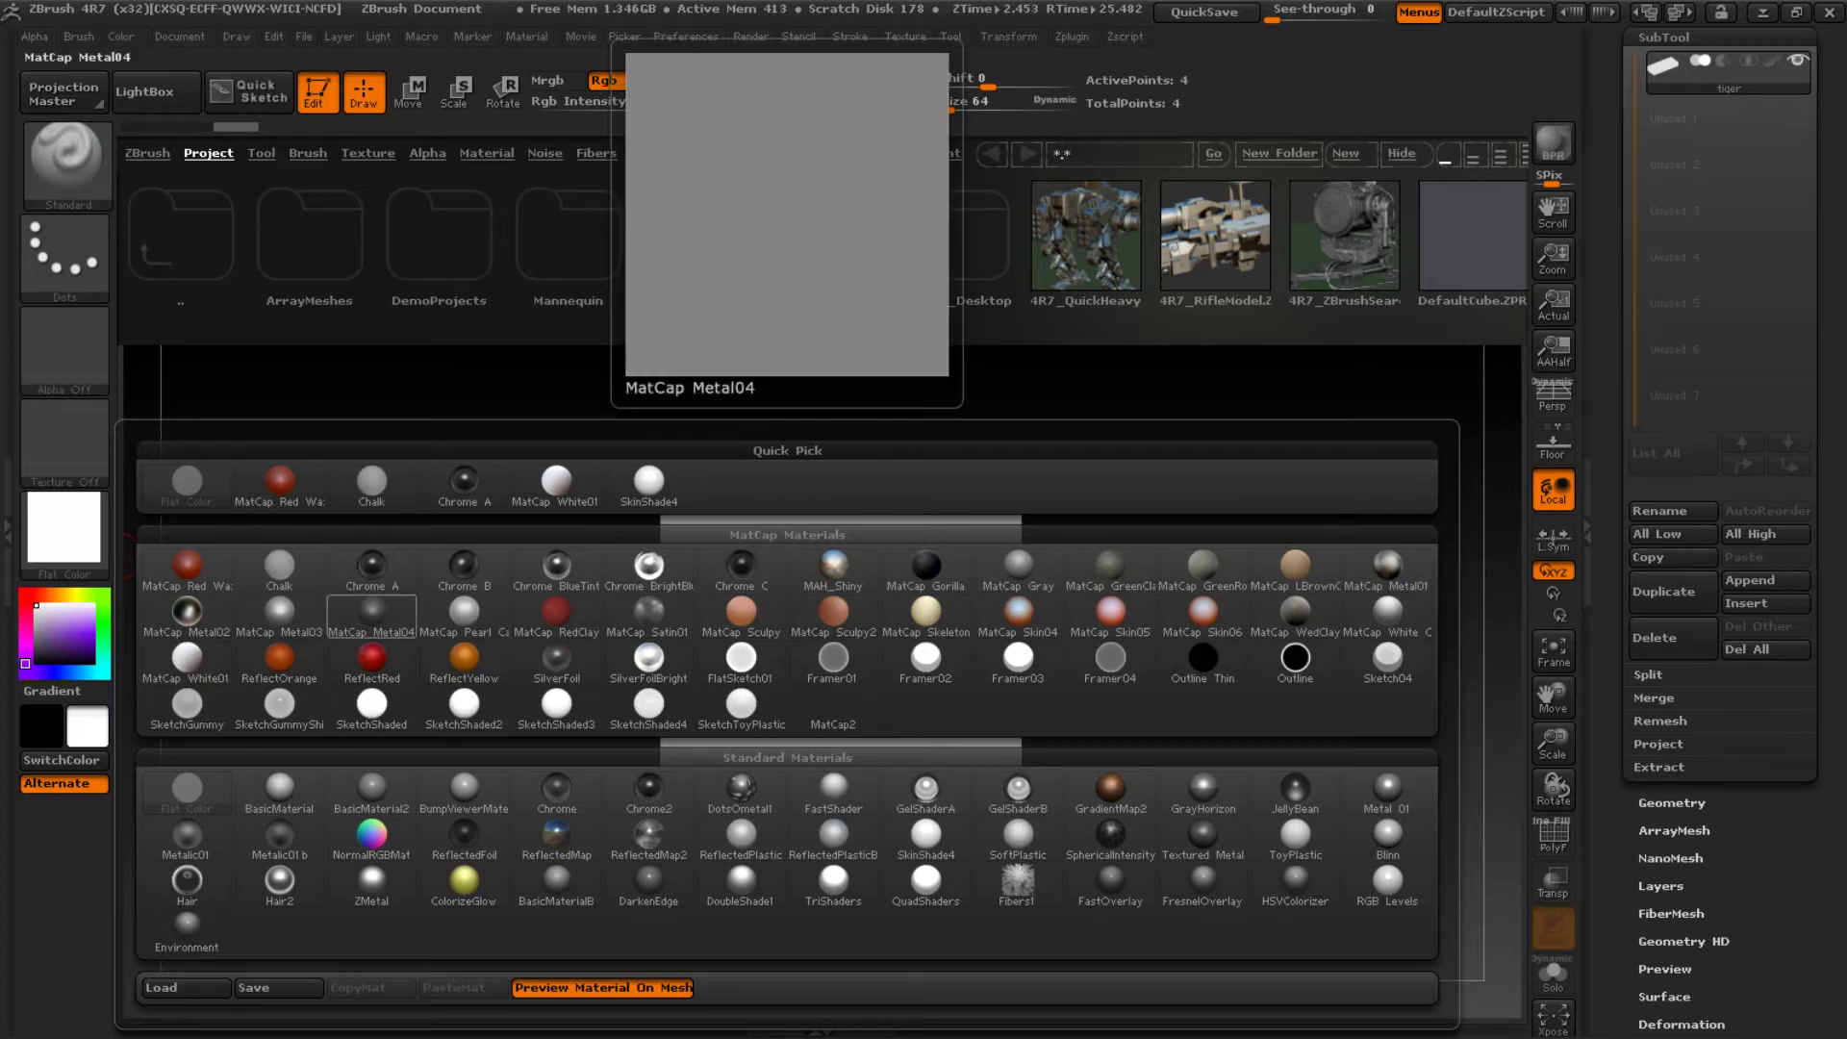
left_click(648, 481)
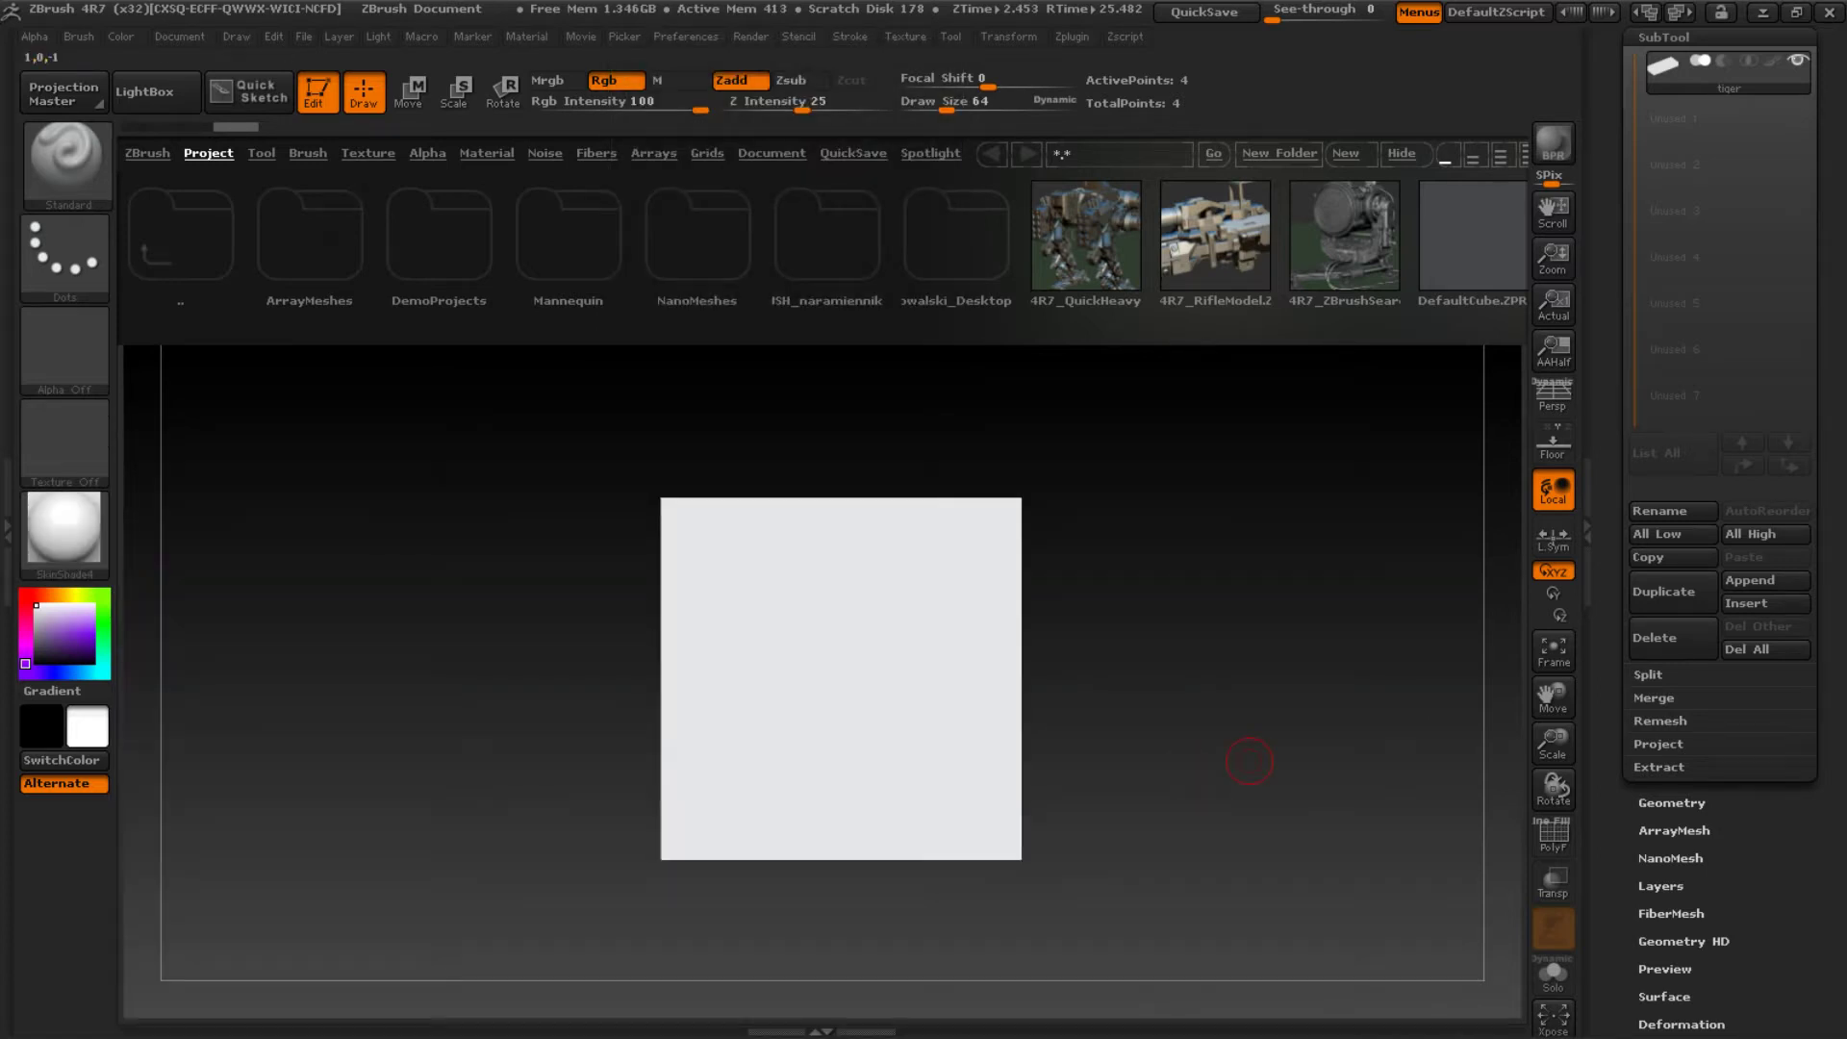
Import the tiger1 PNG image from the desktop as a texture
left_click_drag(1608, 689, 1609, 638)
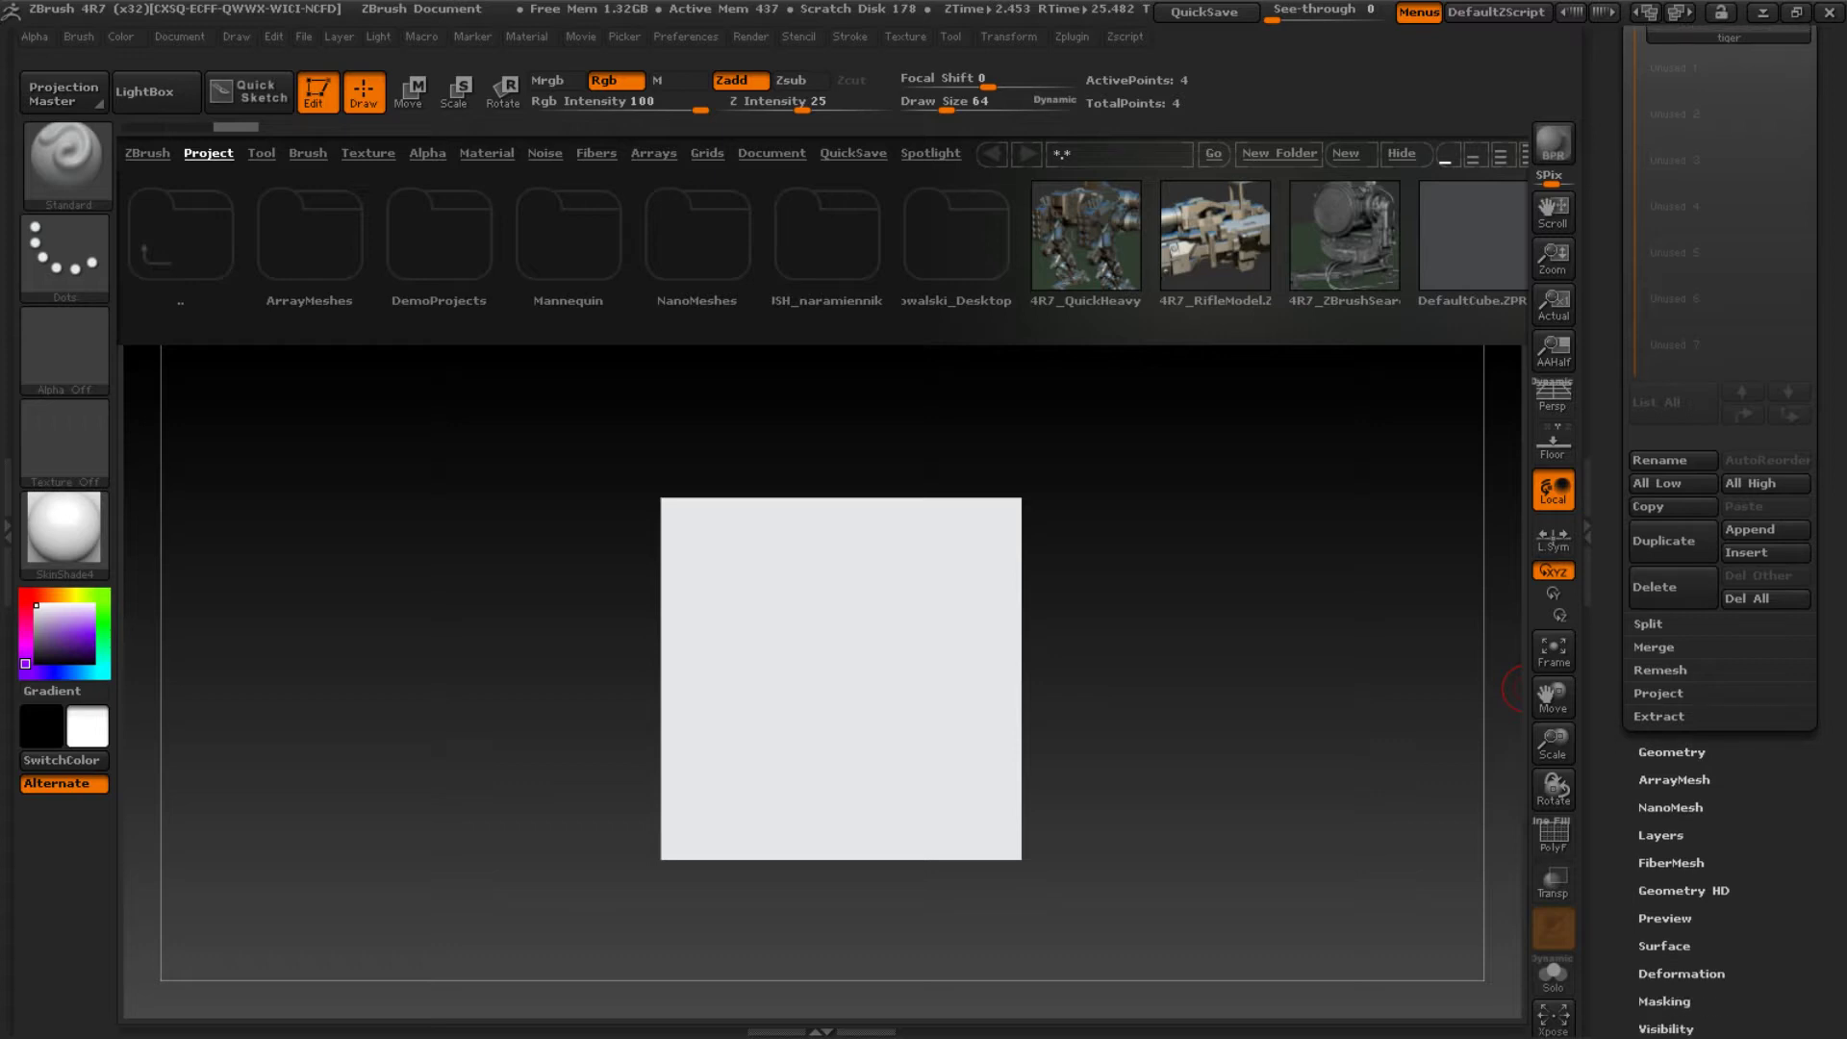
scroll(1712, 577, "down", 2)
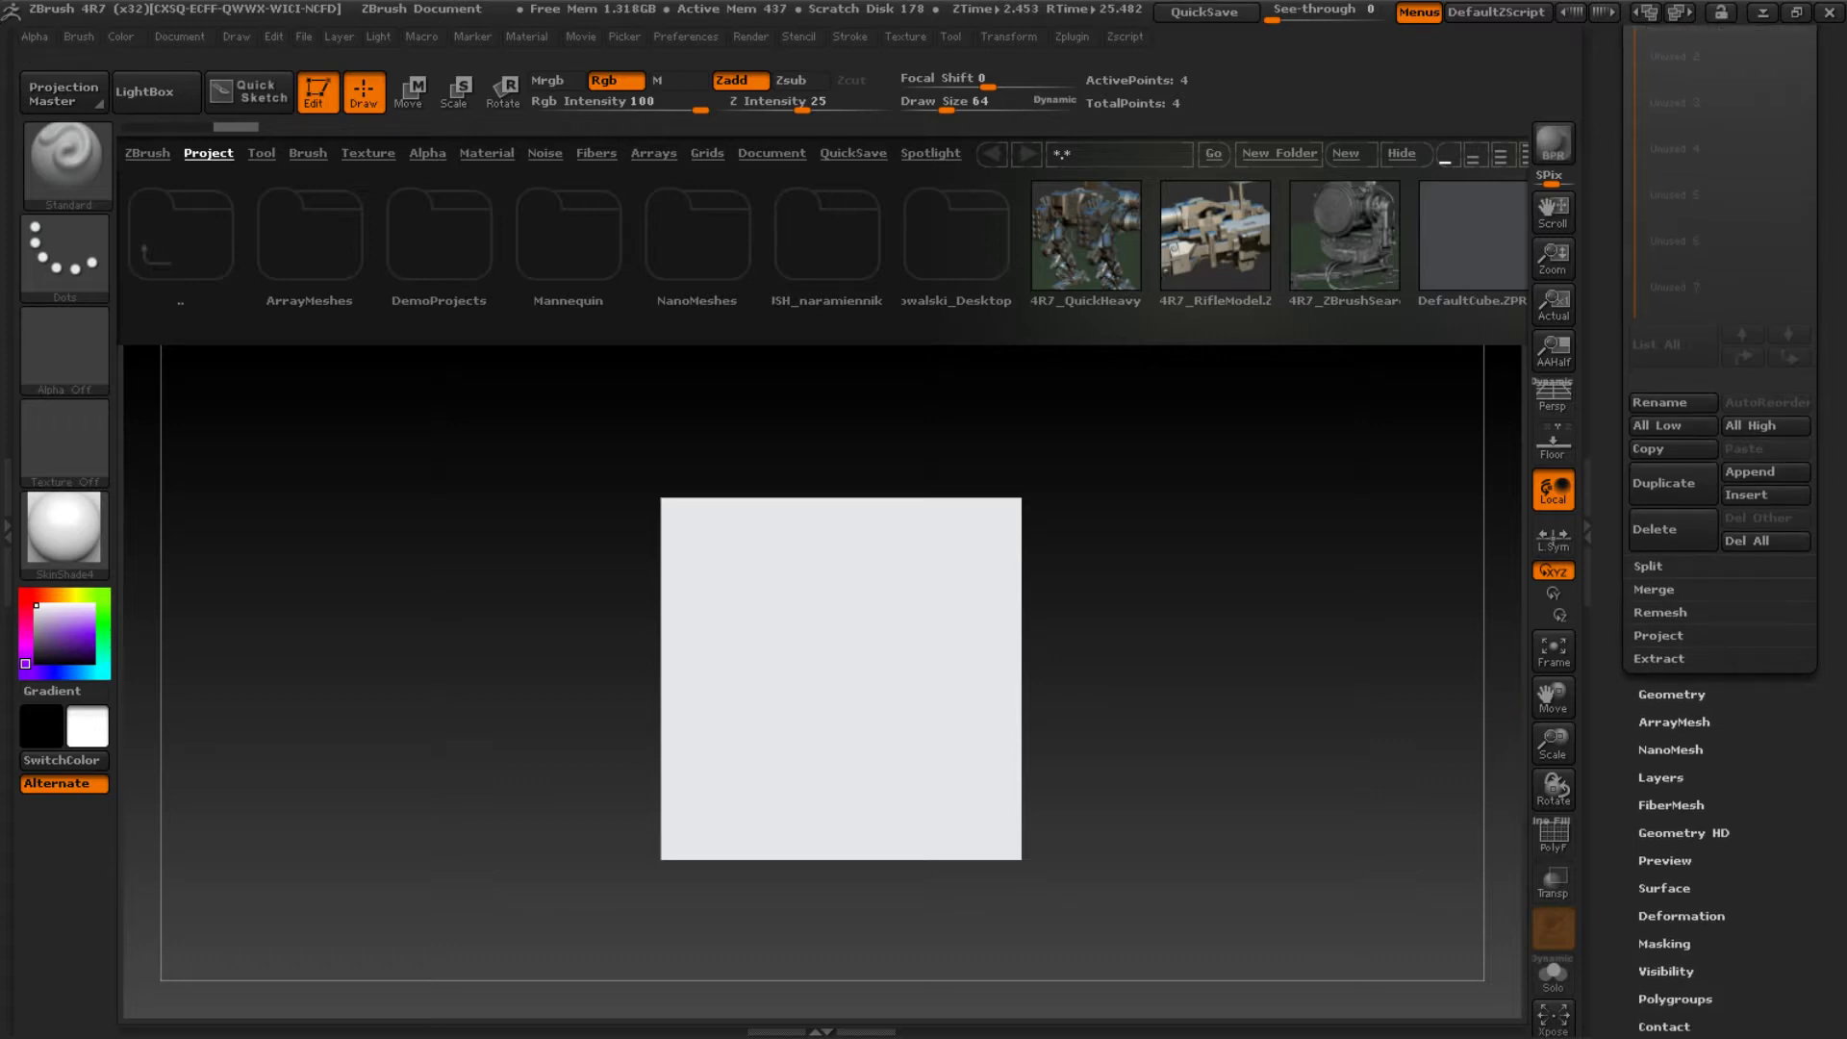
left_click(904, 37)
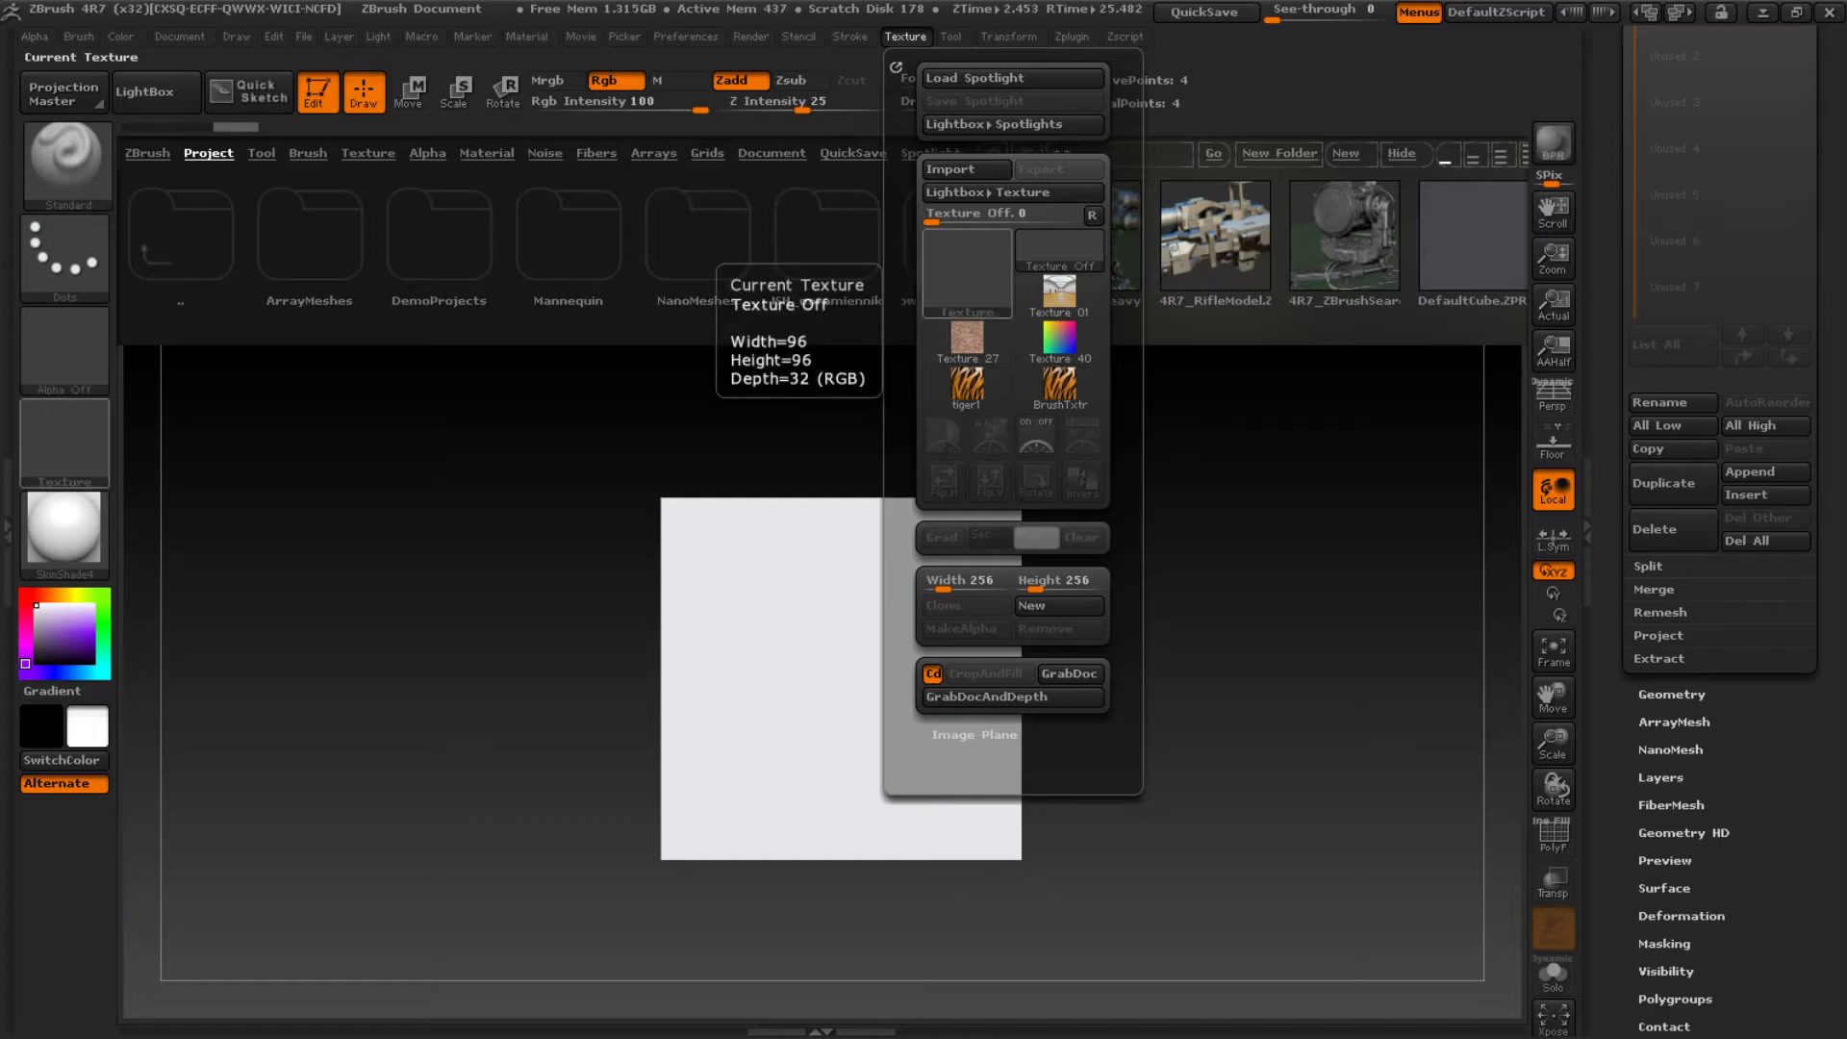
left_click(951, 168)
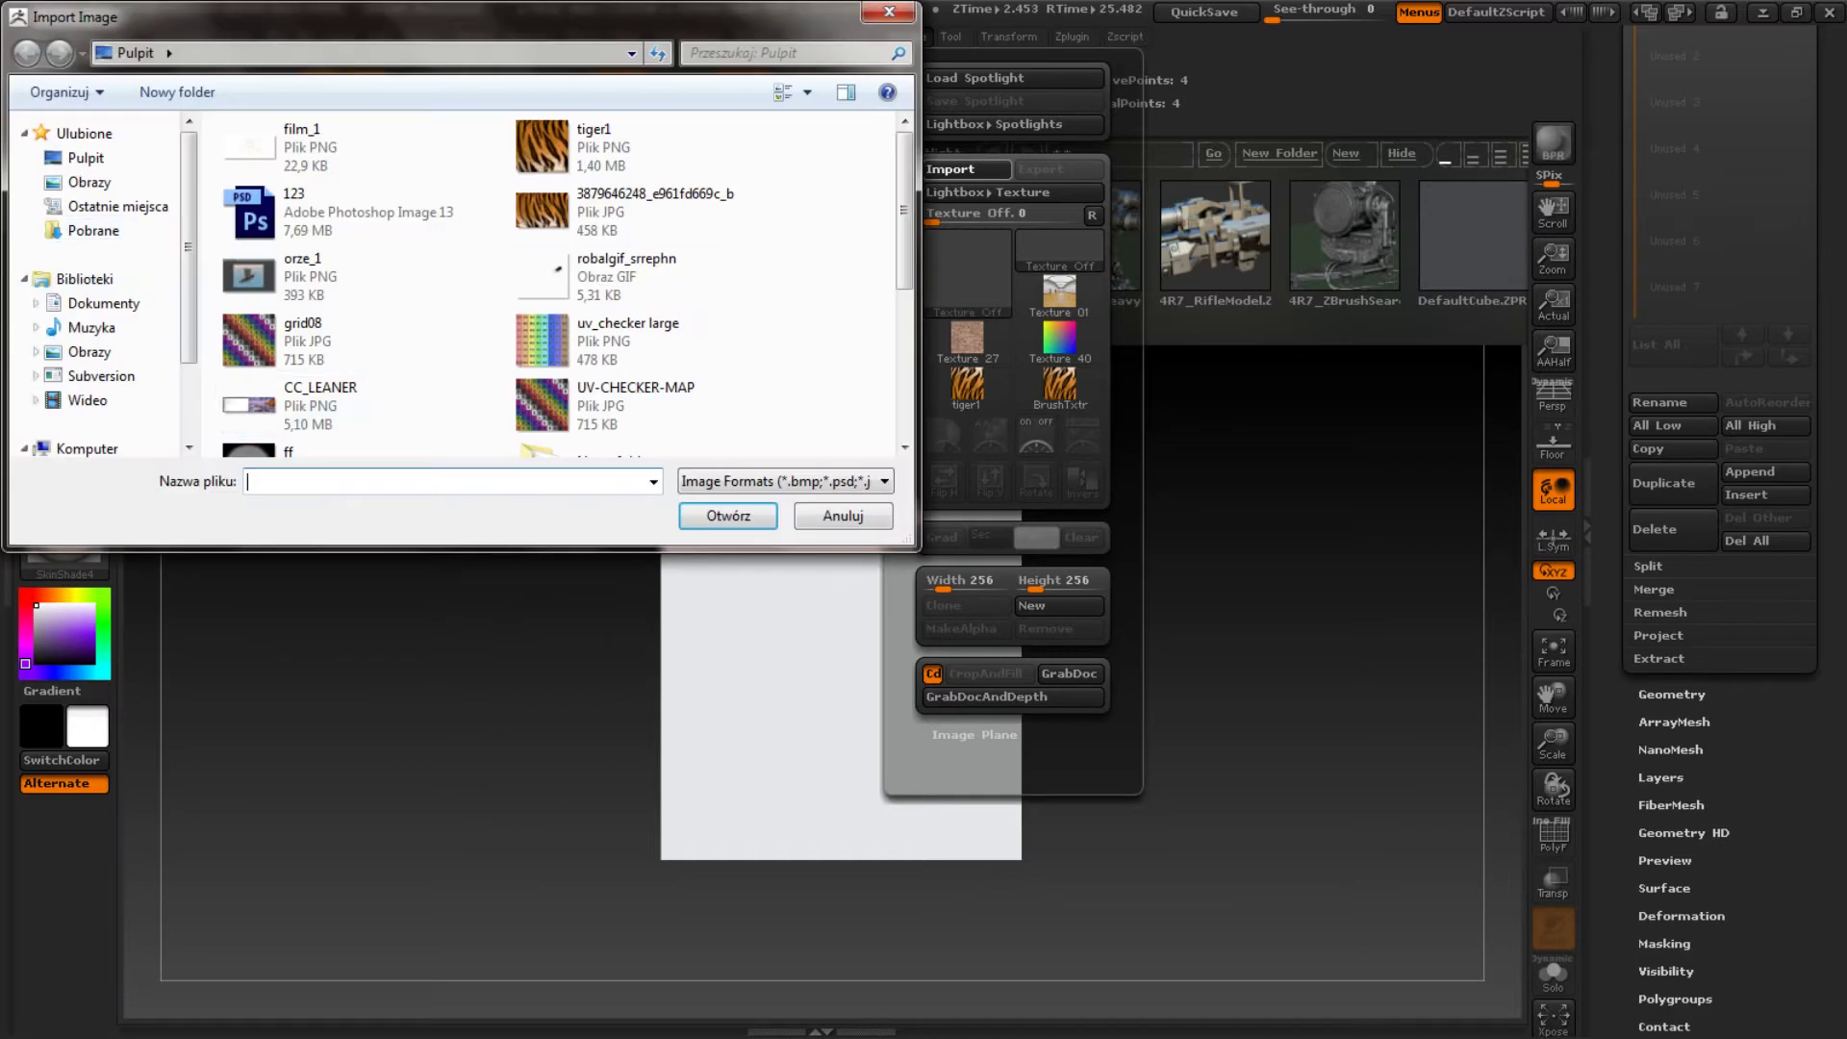
double_click(568, 147)
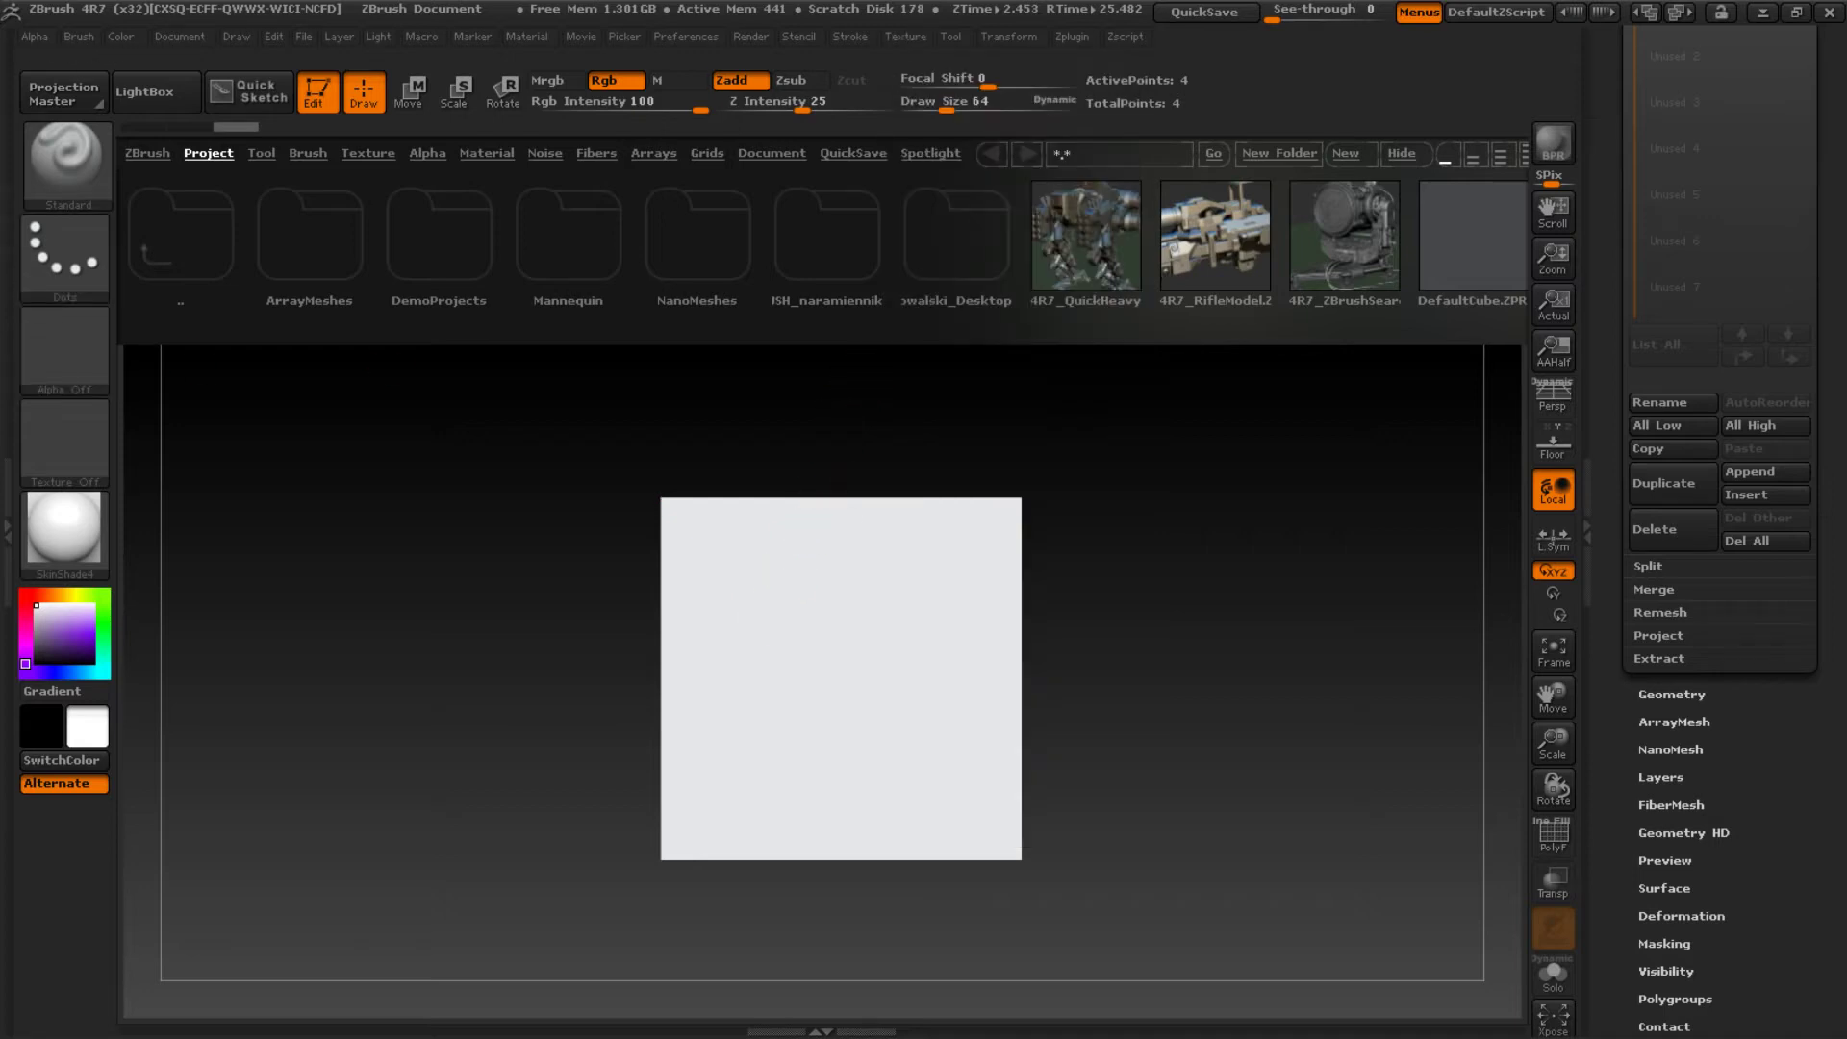
Make tiger1 the current texture and flip it vertically
left_click(904, 36)
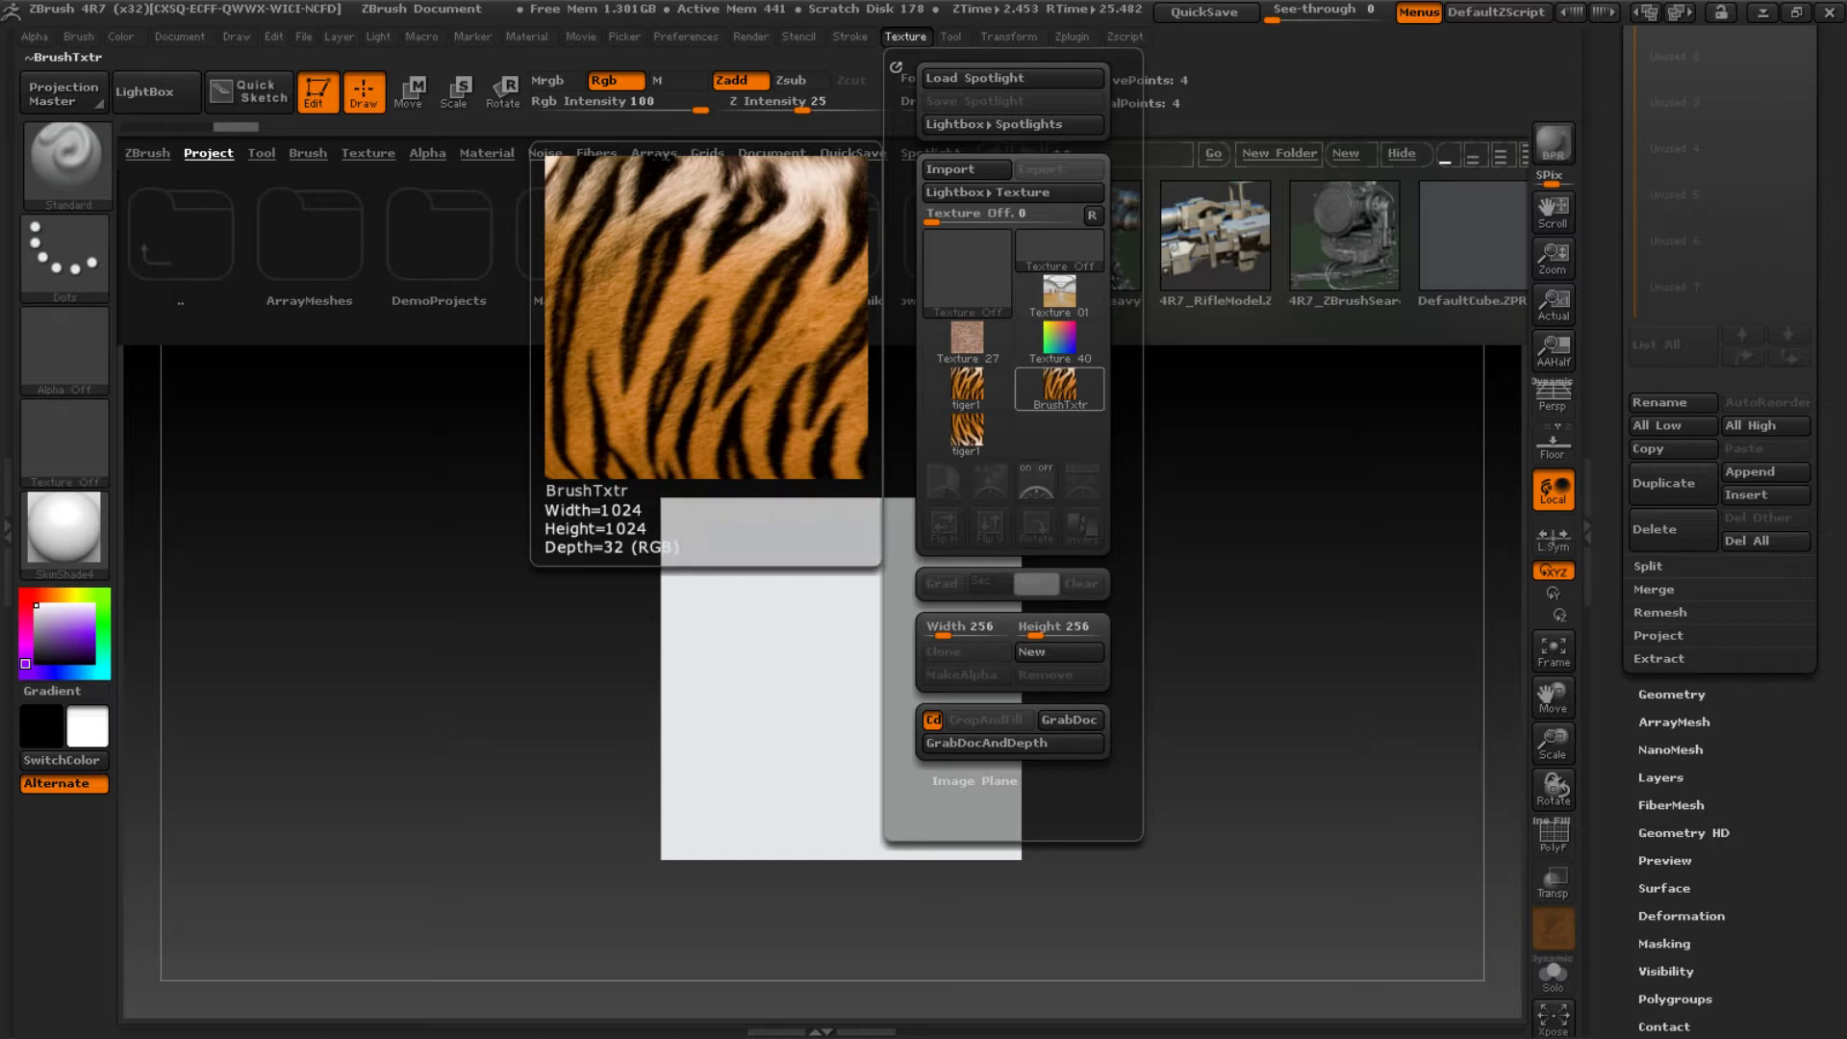
mouse_move(967, 387)
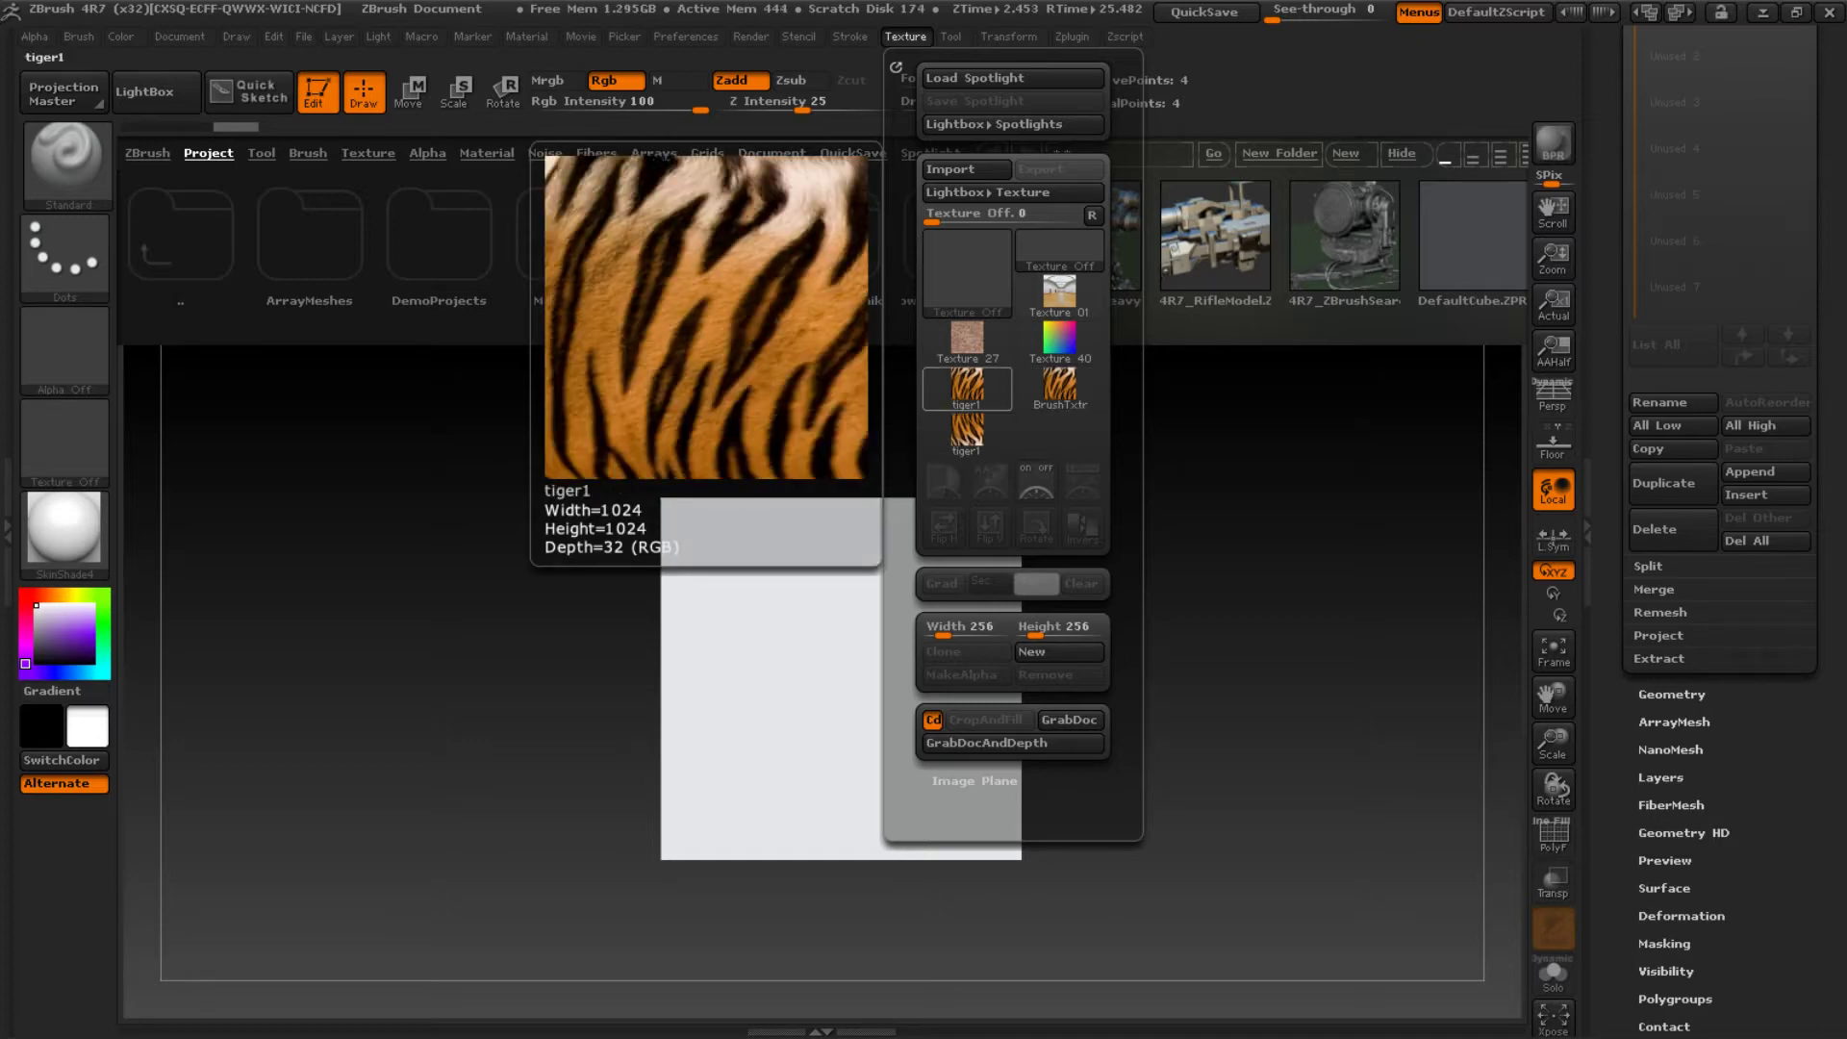
left_click(967, 390)
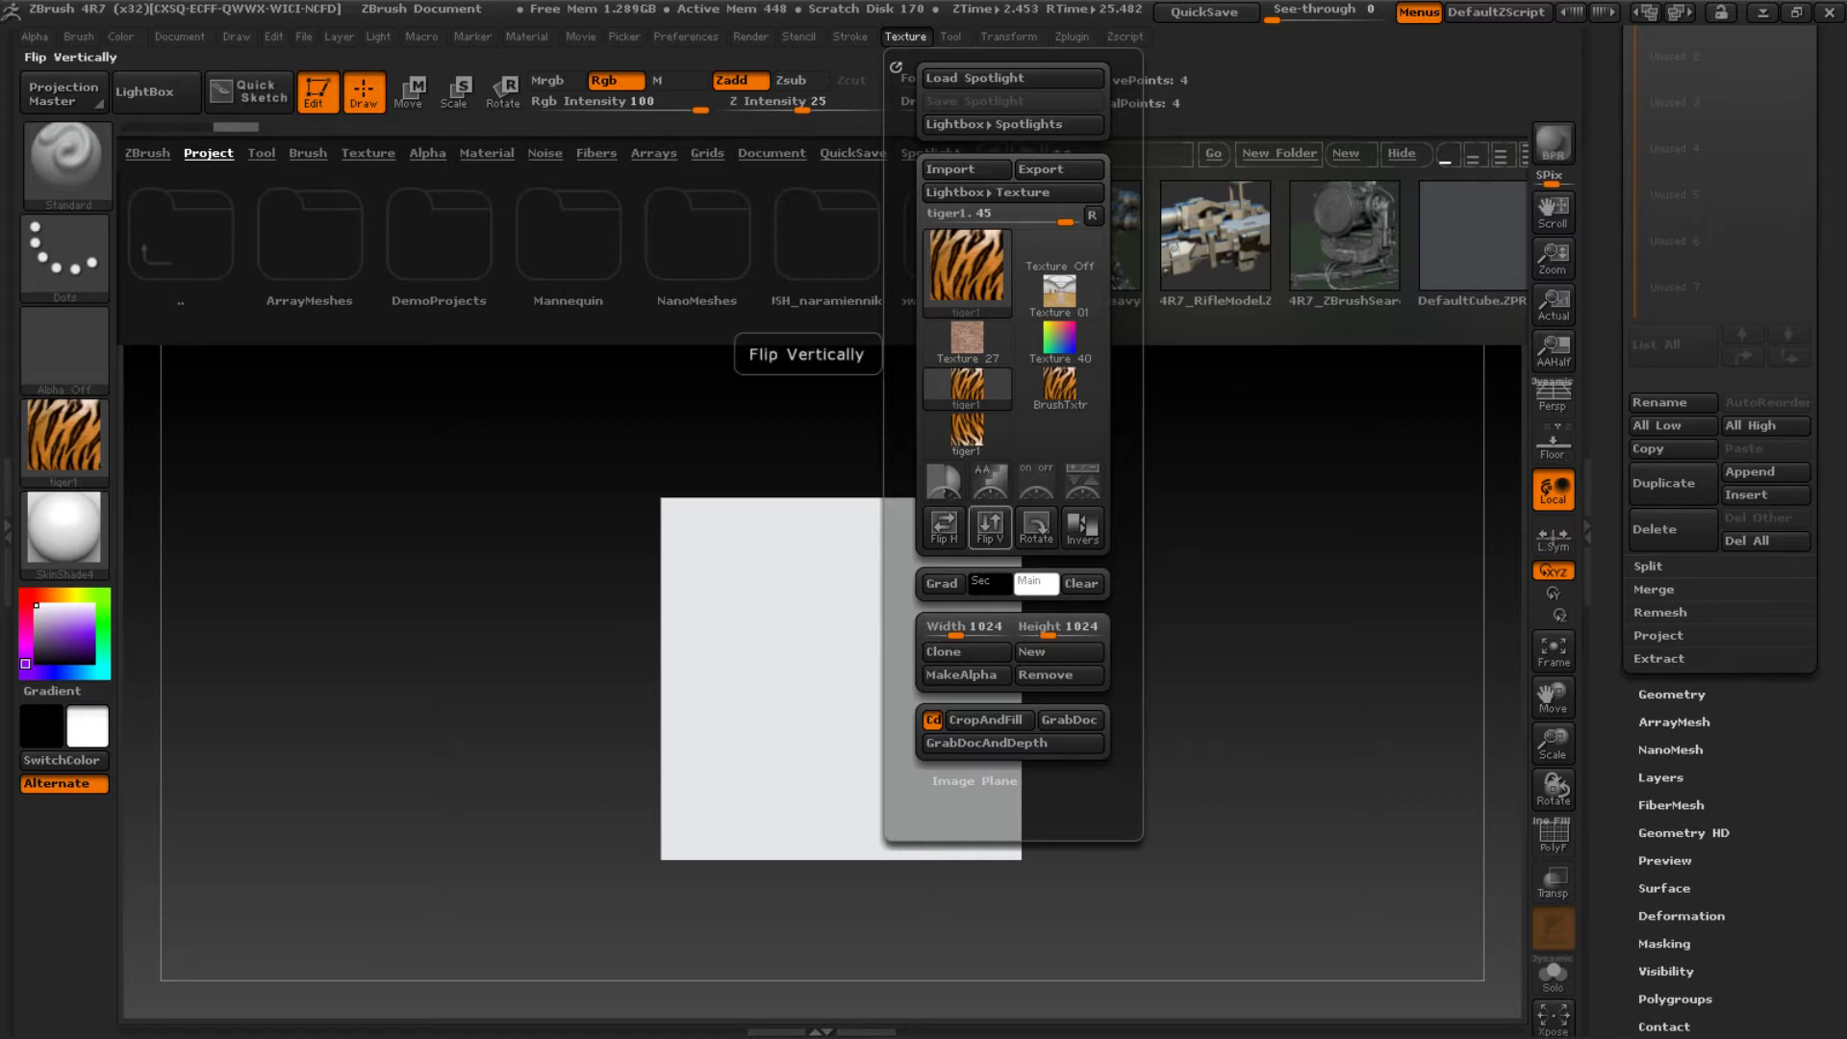
left_click(989, 528)
Assign the flipped tiger1 texture as the plane's texture map
left_click_drag(1826, 299, 1826, 727)
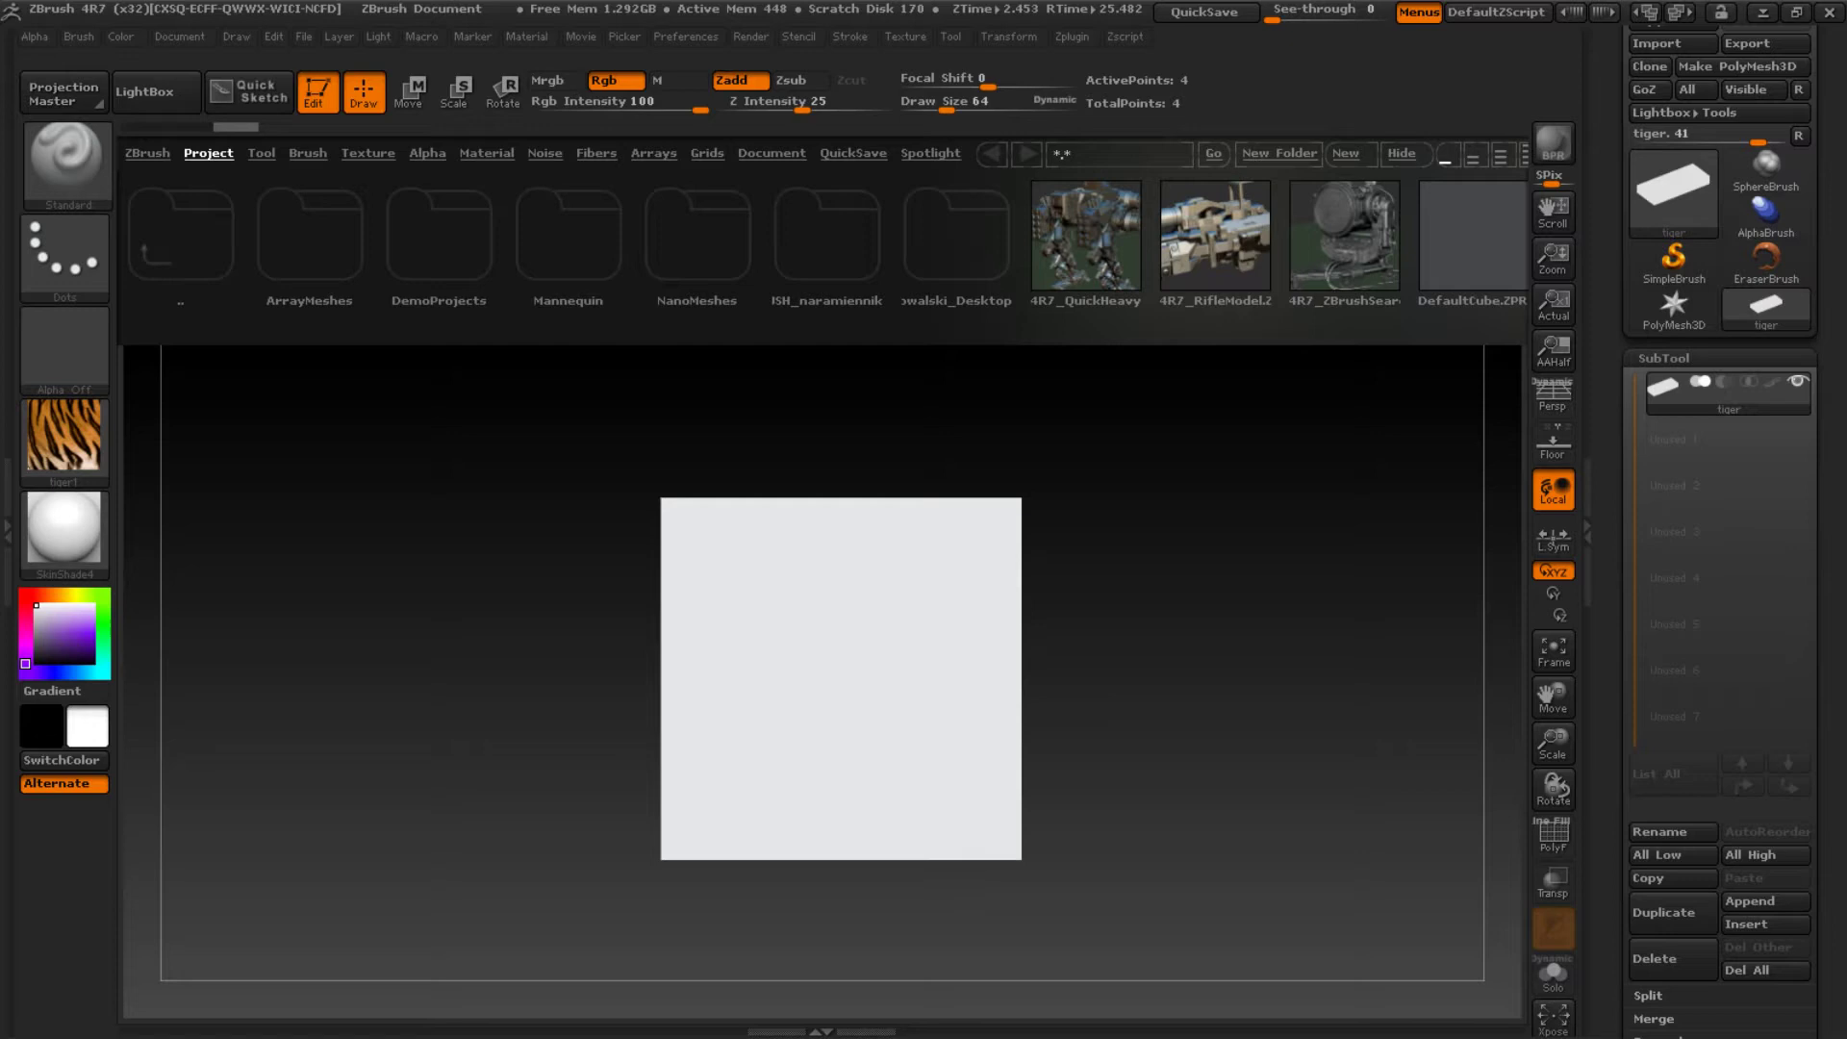
scroll(1720, 529, "down", 5)
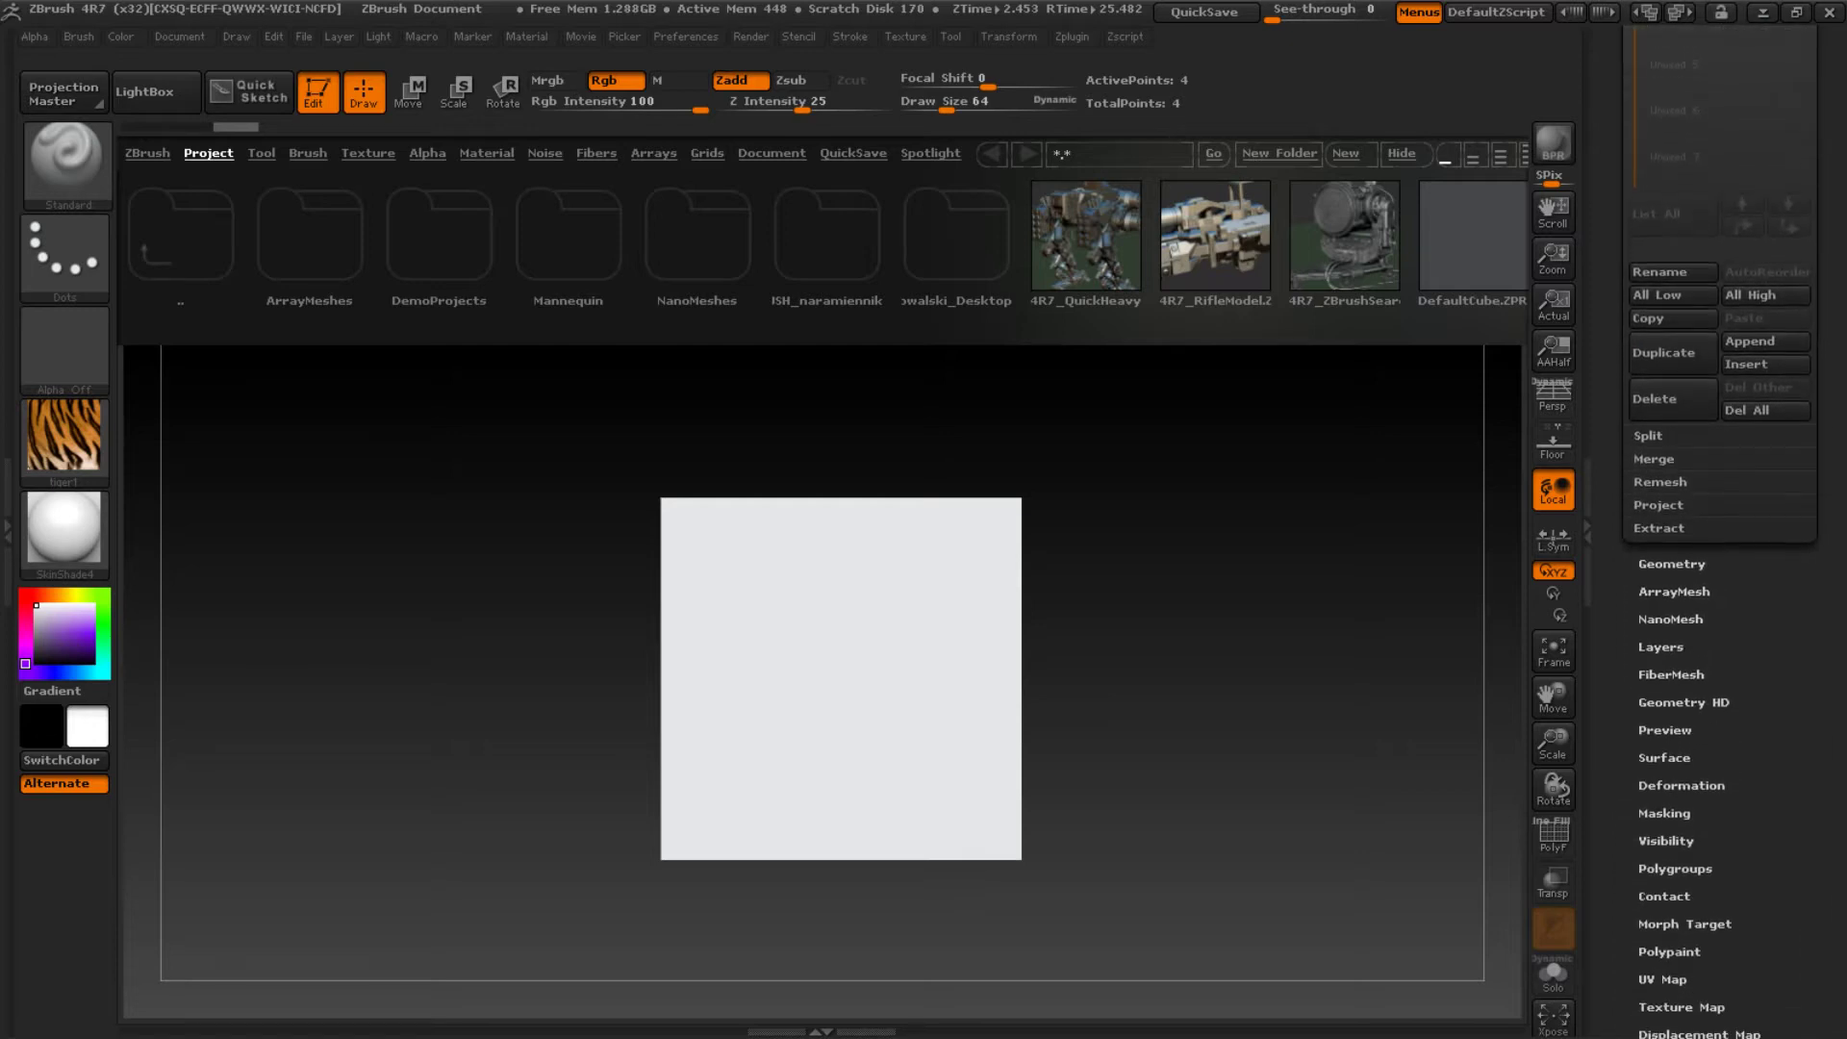
scroll(1720, 529, "down", 3)
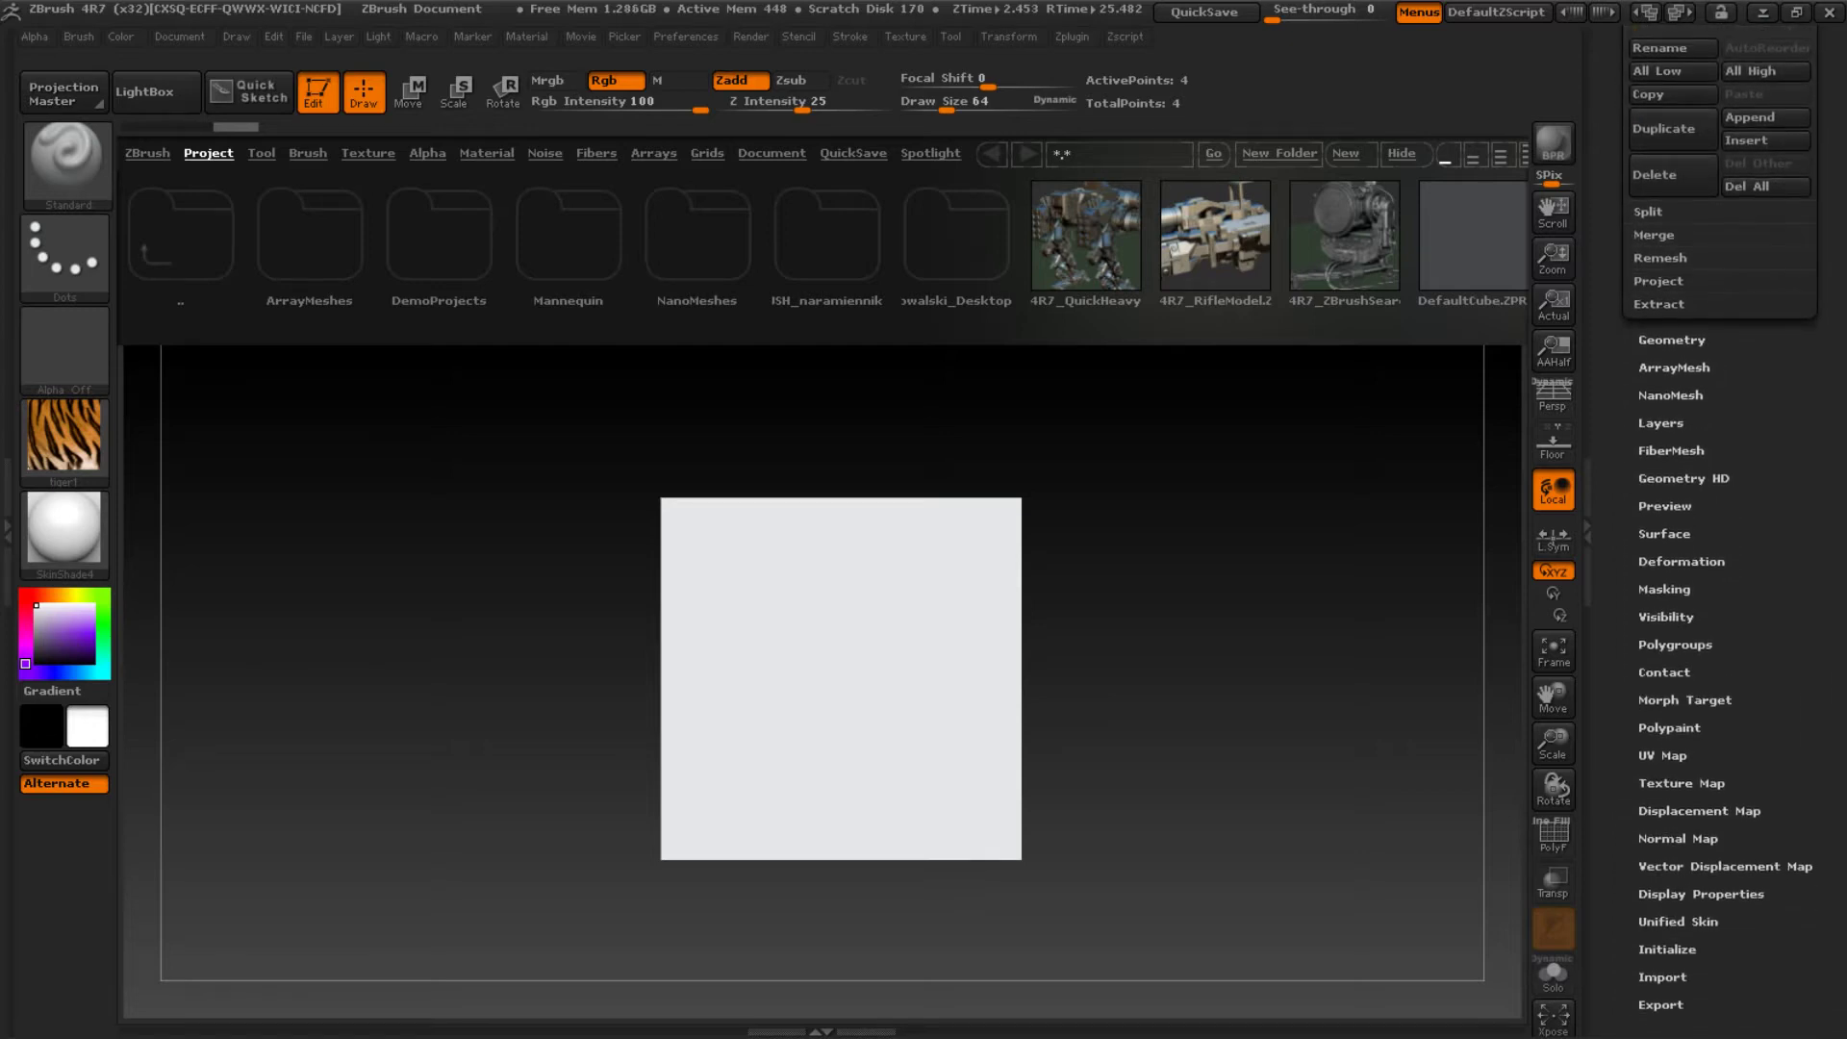
left_click(1686, 783)
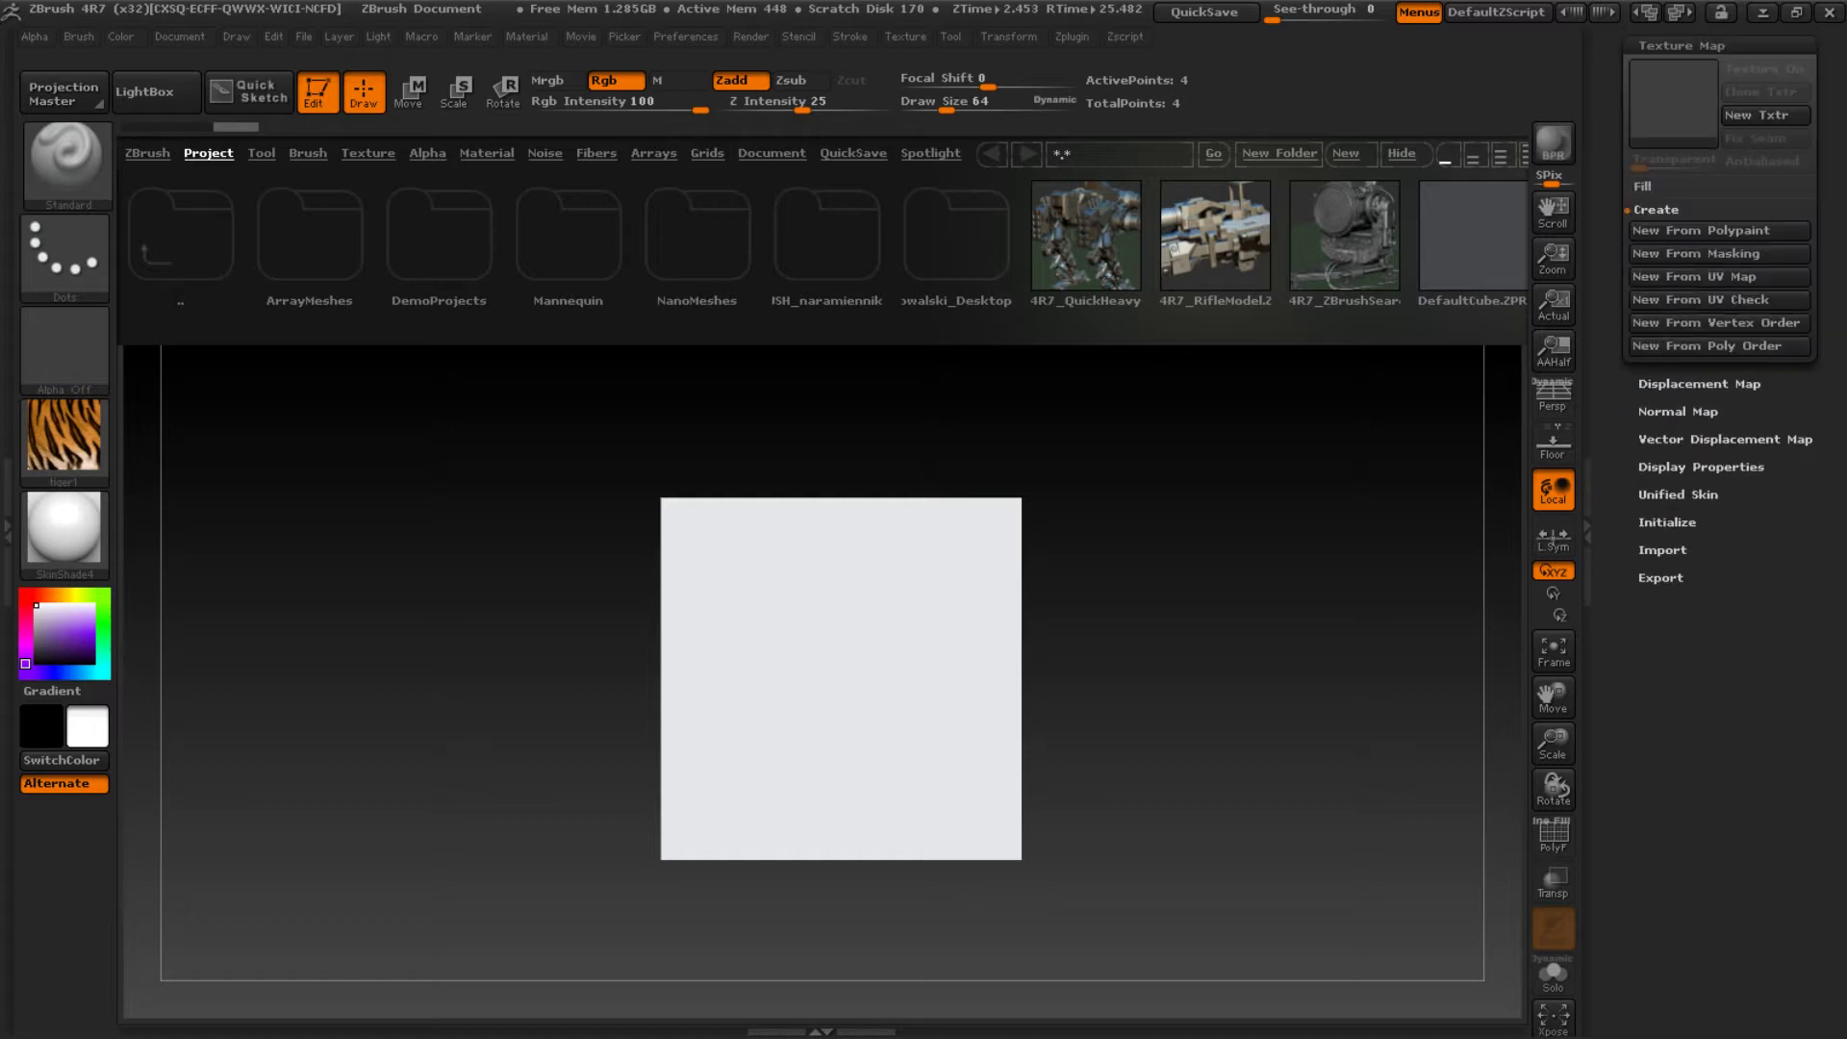
scroll(1720, 289, "up", 2)
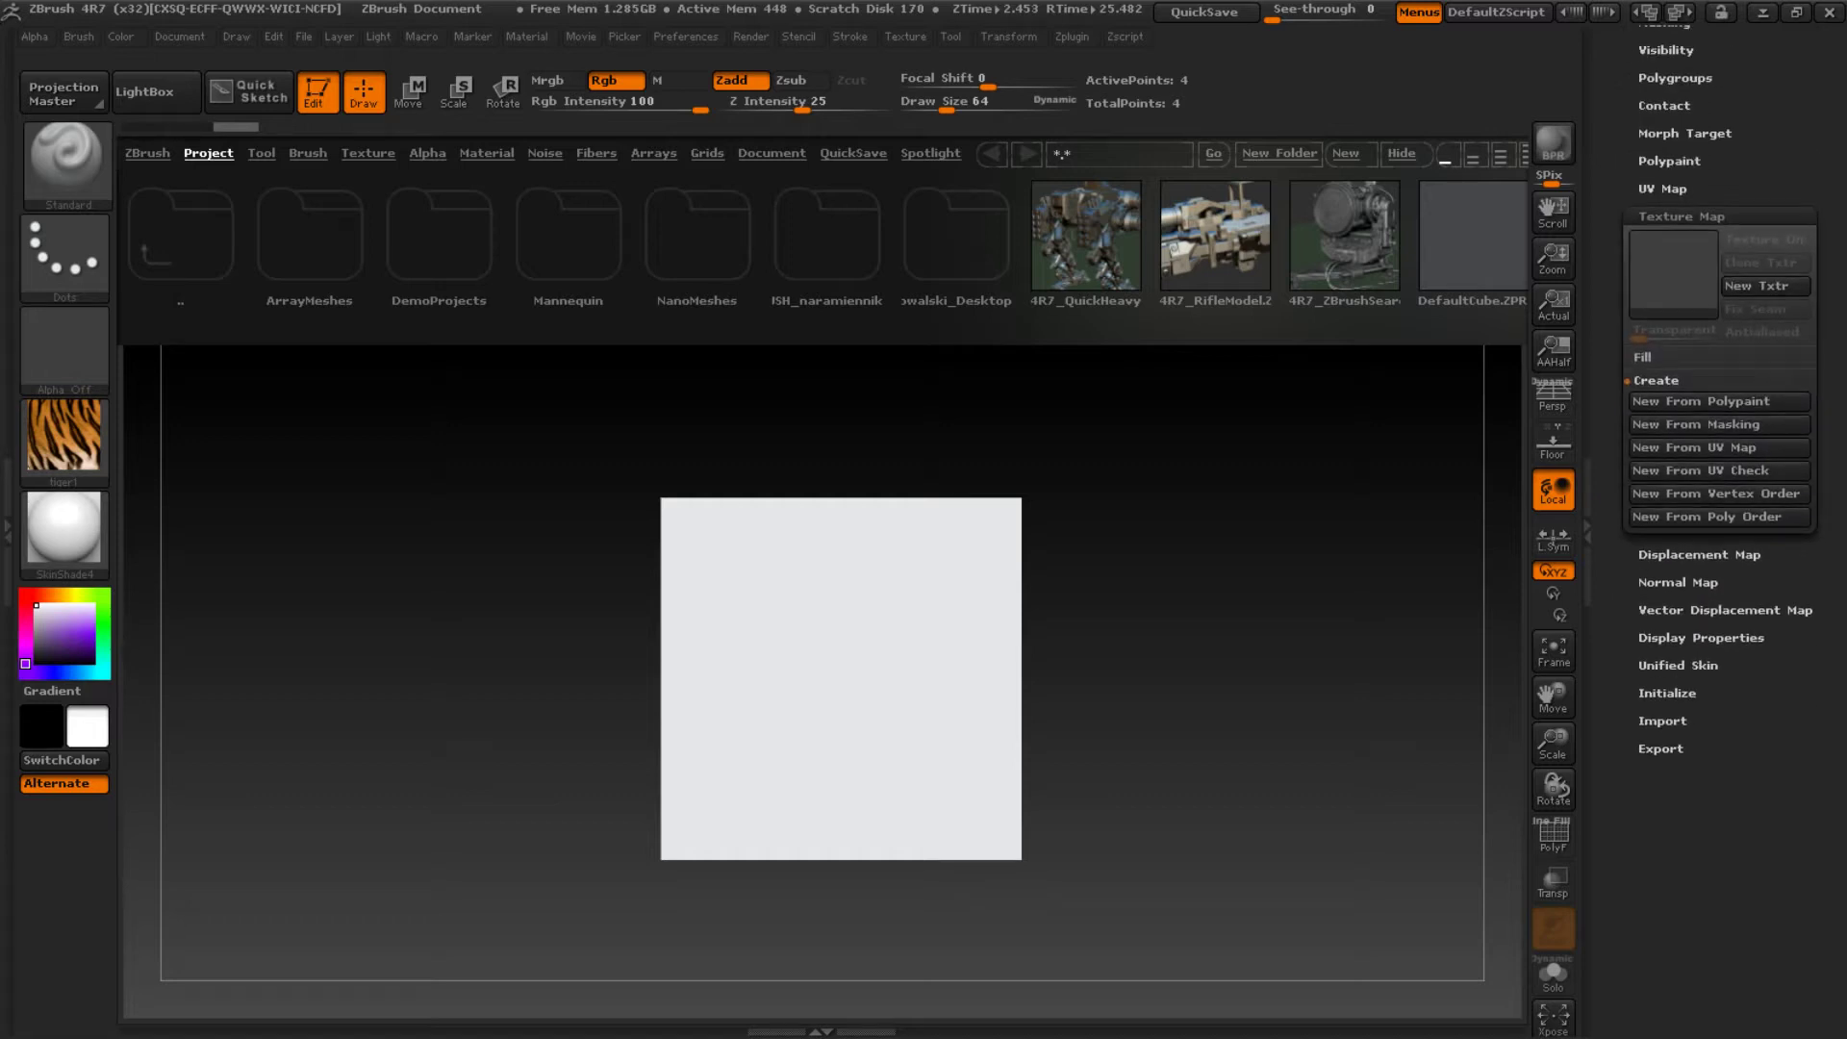
left_click(1674, 275)
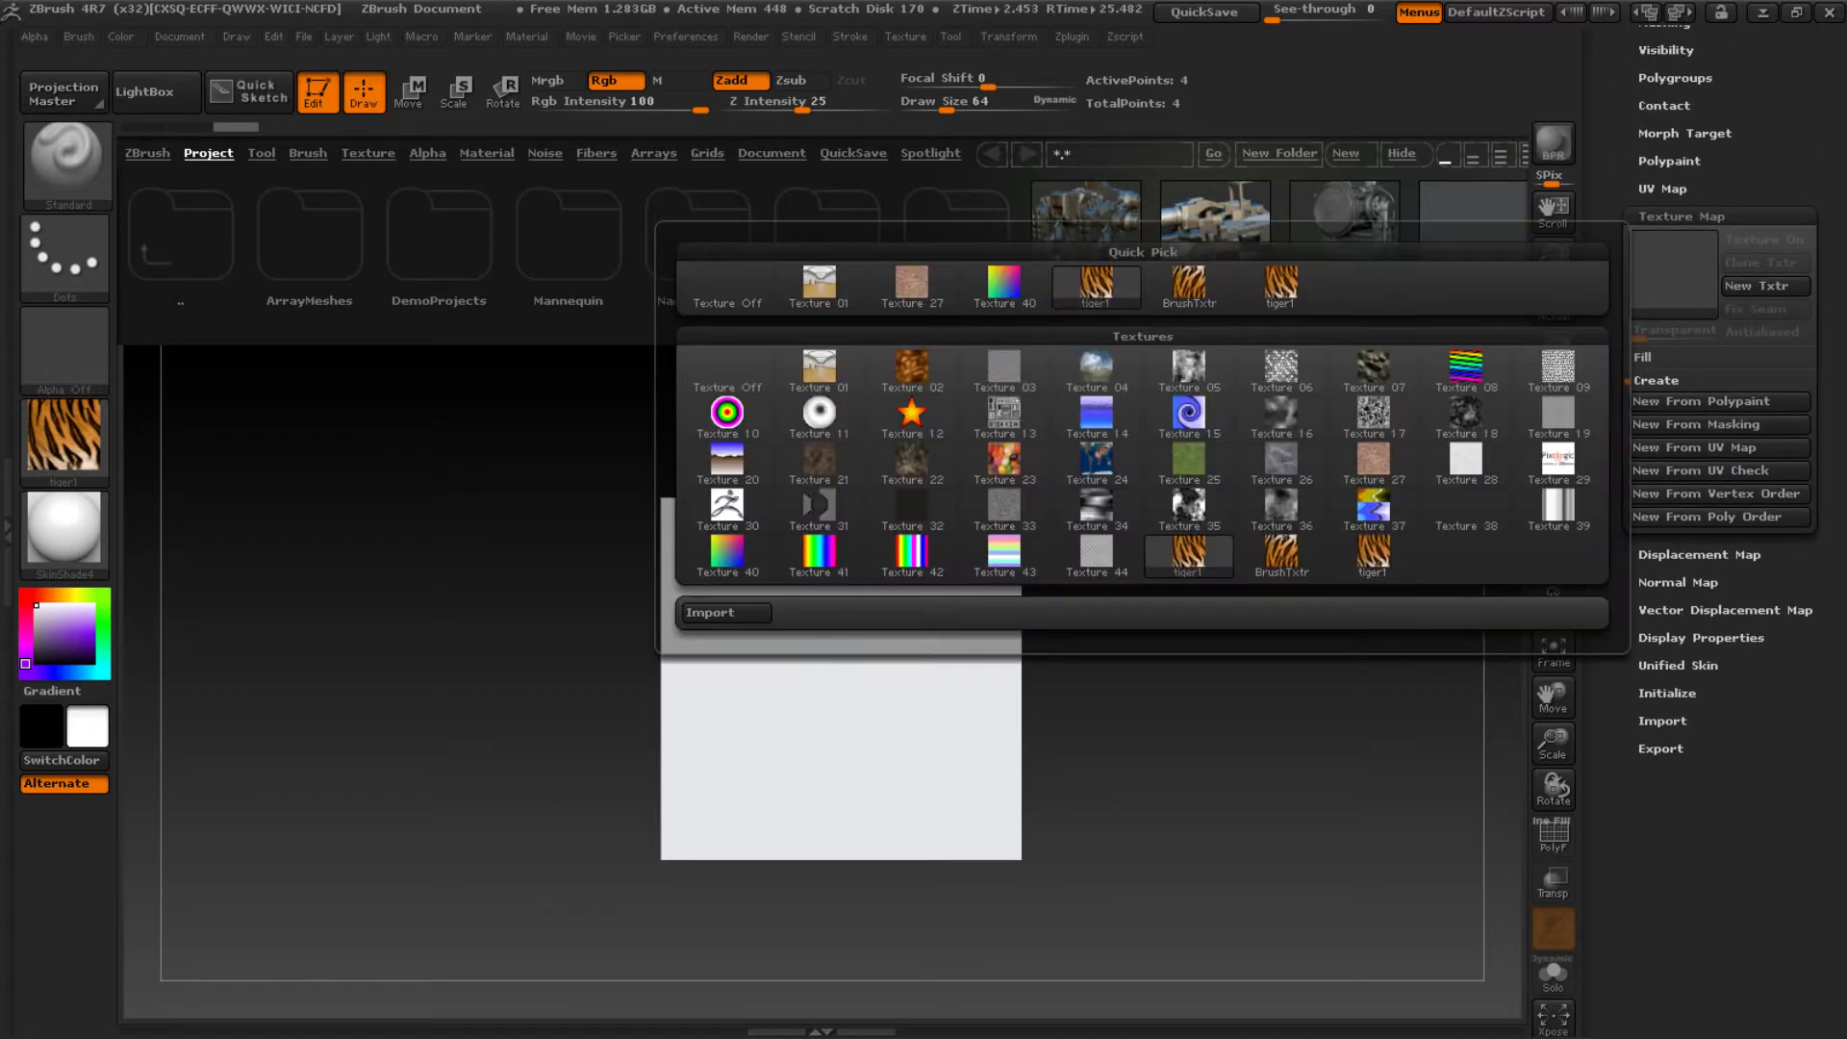
left_click(1188, 553)
mouse_move(1165, 678)
left_mouse_down()
mouse_move(1241, 664)
mouse_move(1313, 722)
mouse_move(1169, 688)
left_mouse_up()
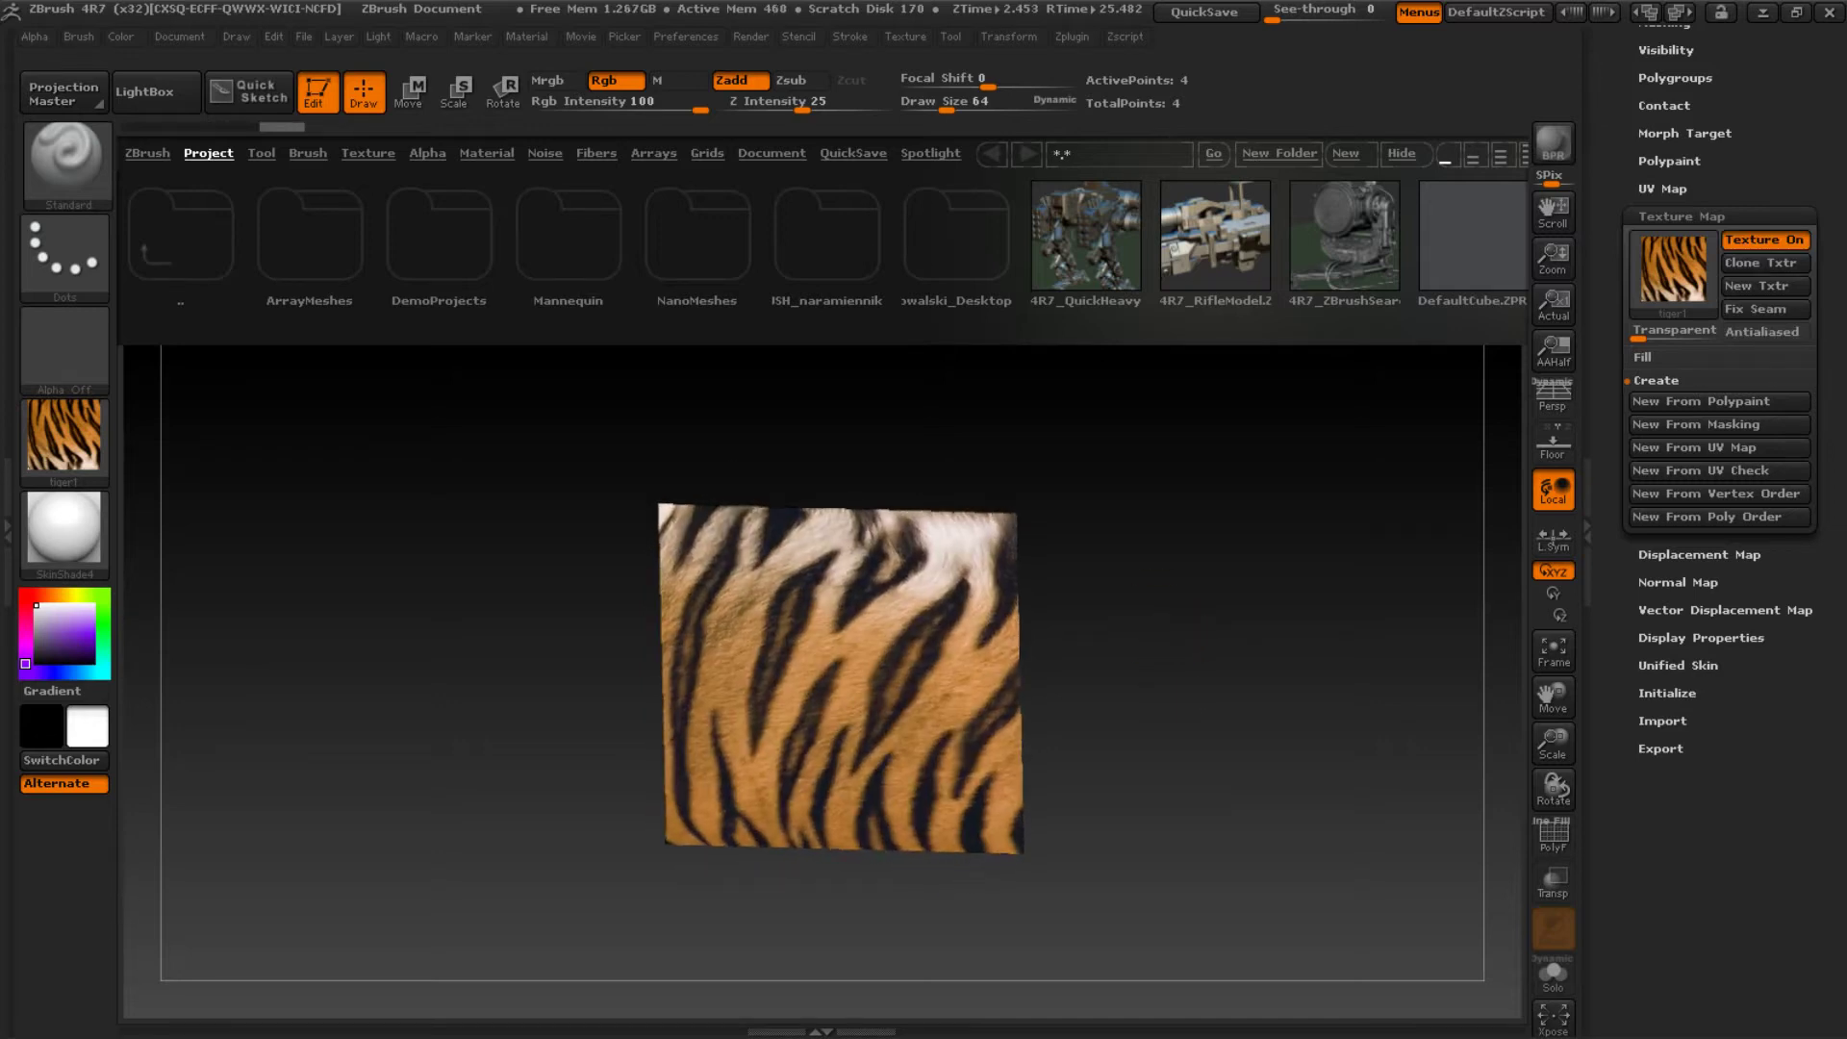
key("f")
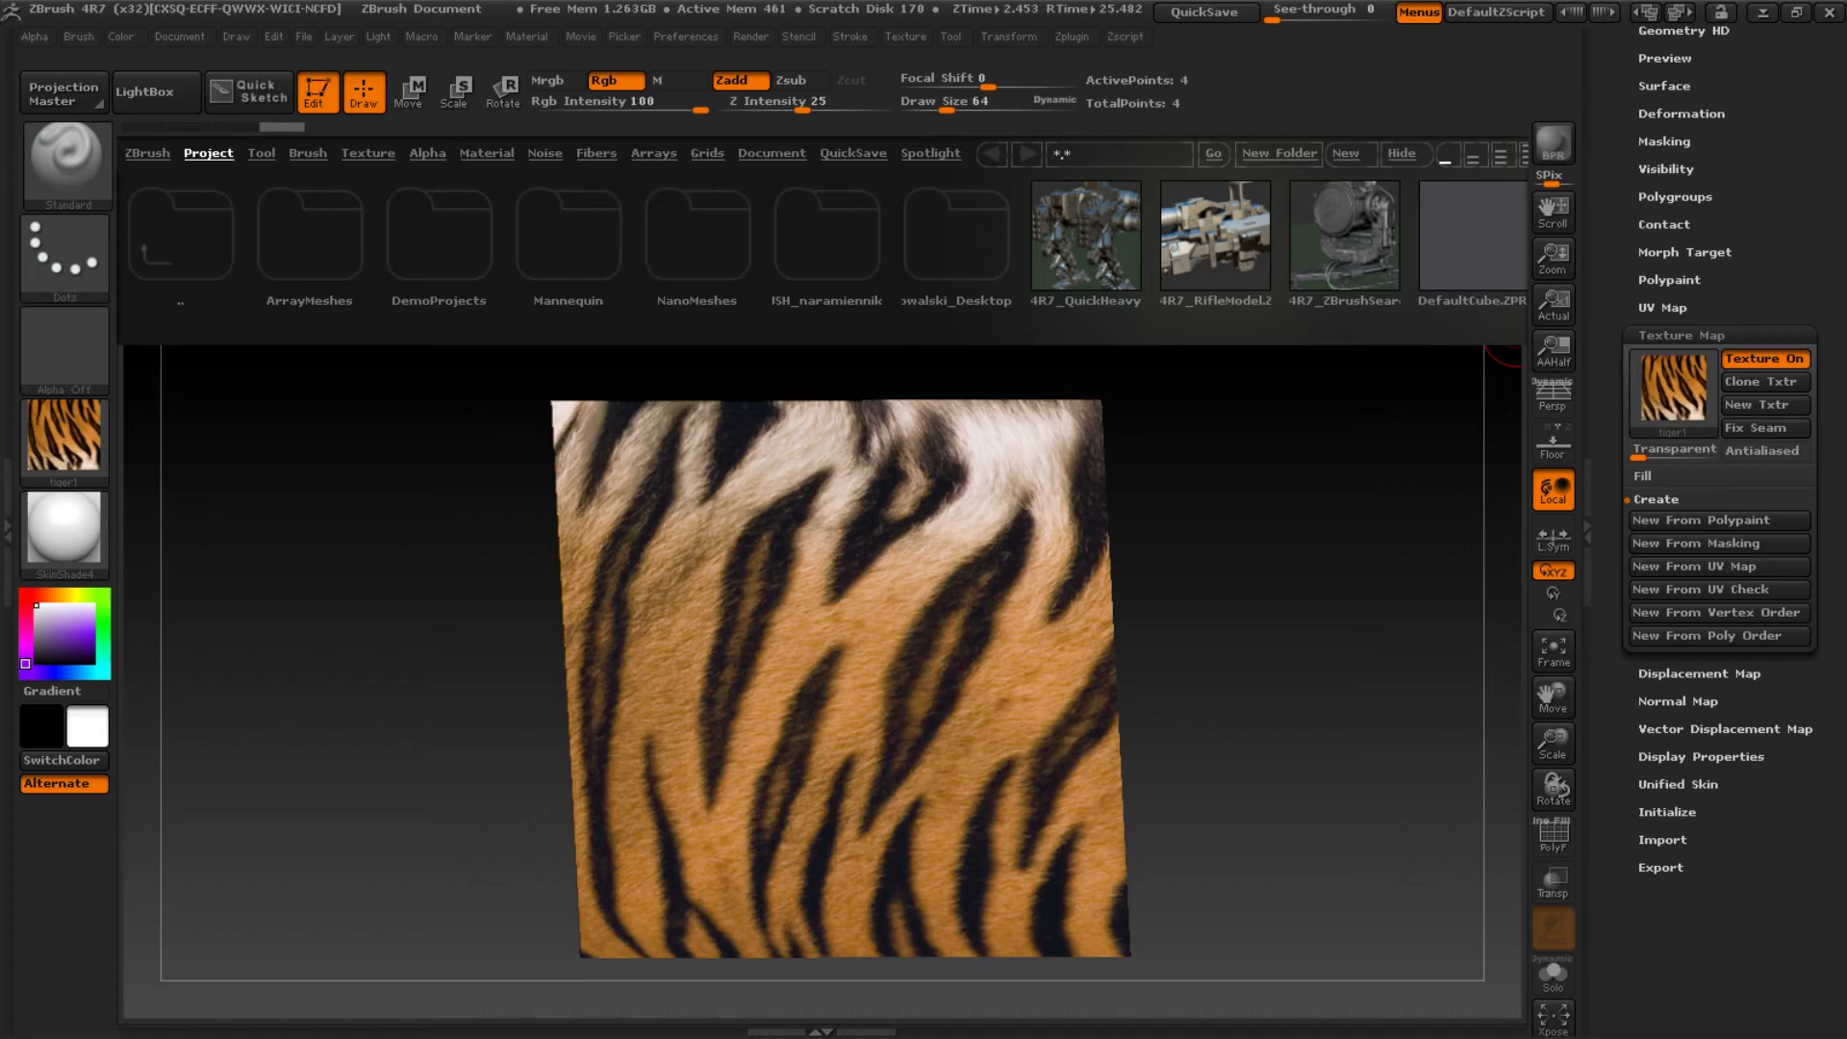
Subdivide the plane's geometry repeatedly up to subdivision level 10
scroll(1718, 529, "up", 8)
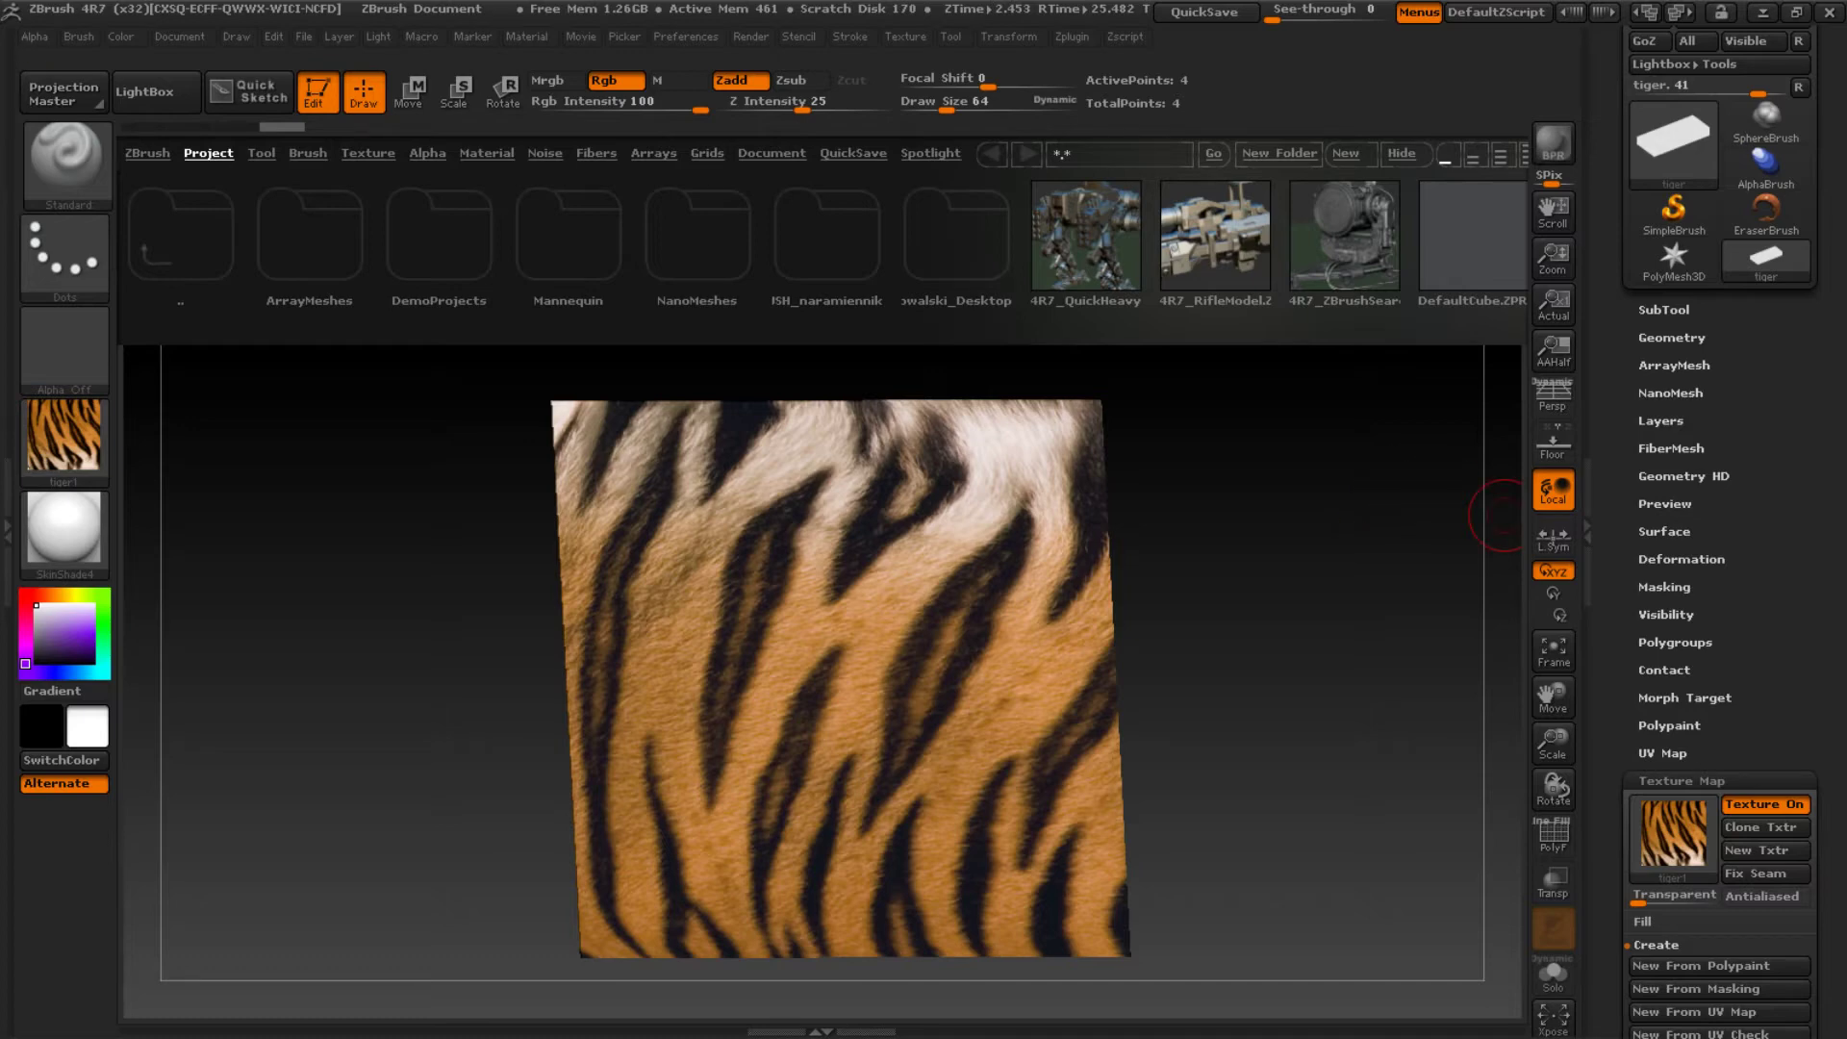
left_click(1671, 337)
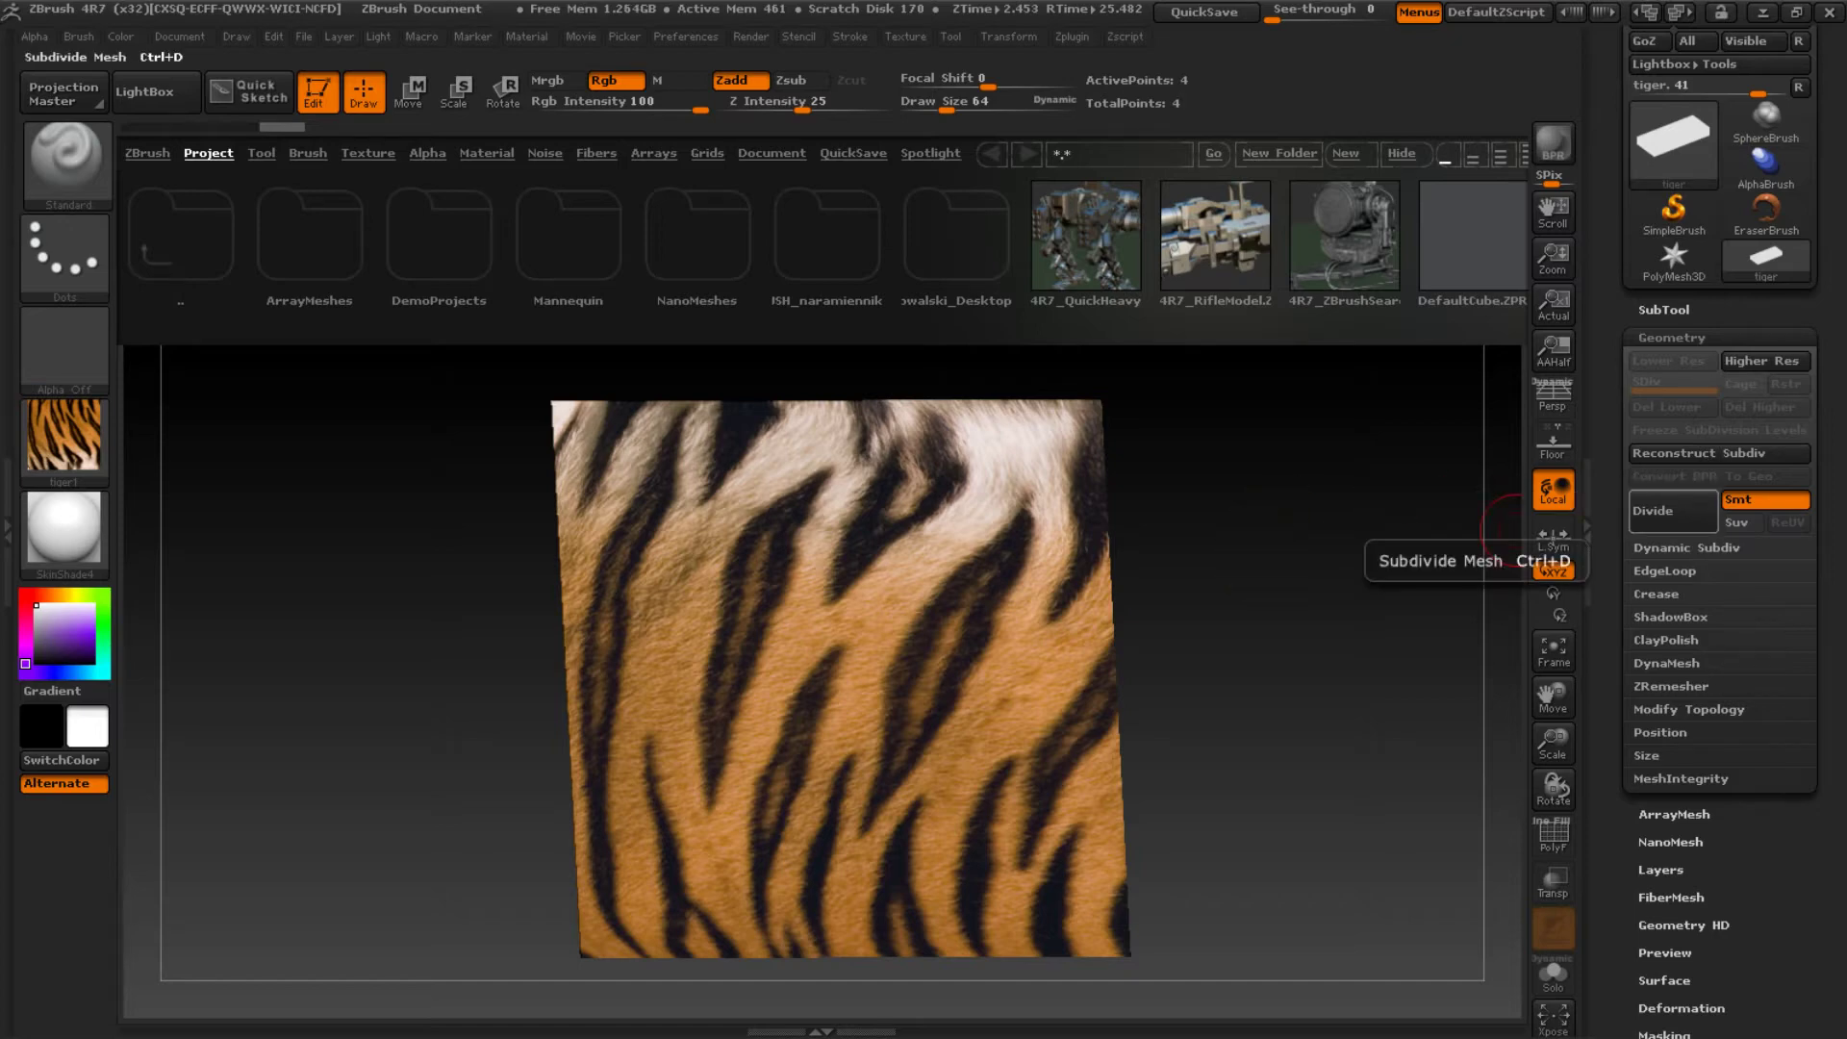
left_click(1655, 511)
key("ctrl+d")
key("ctrl+d")
key("ctrl+d")
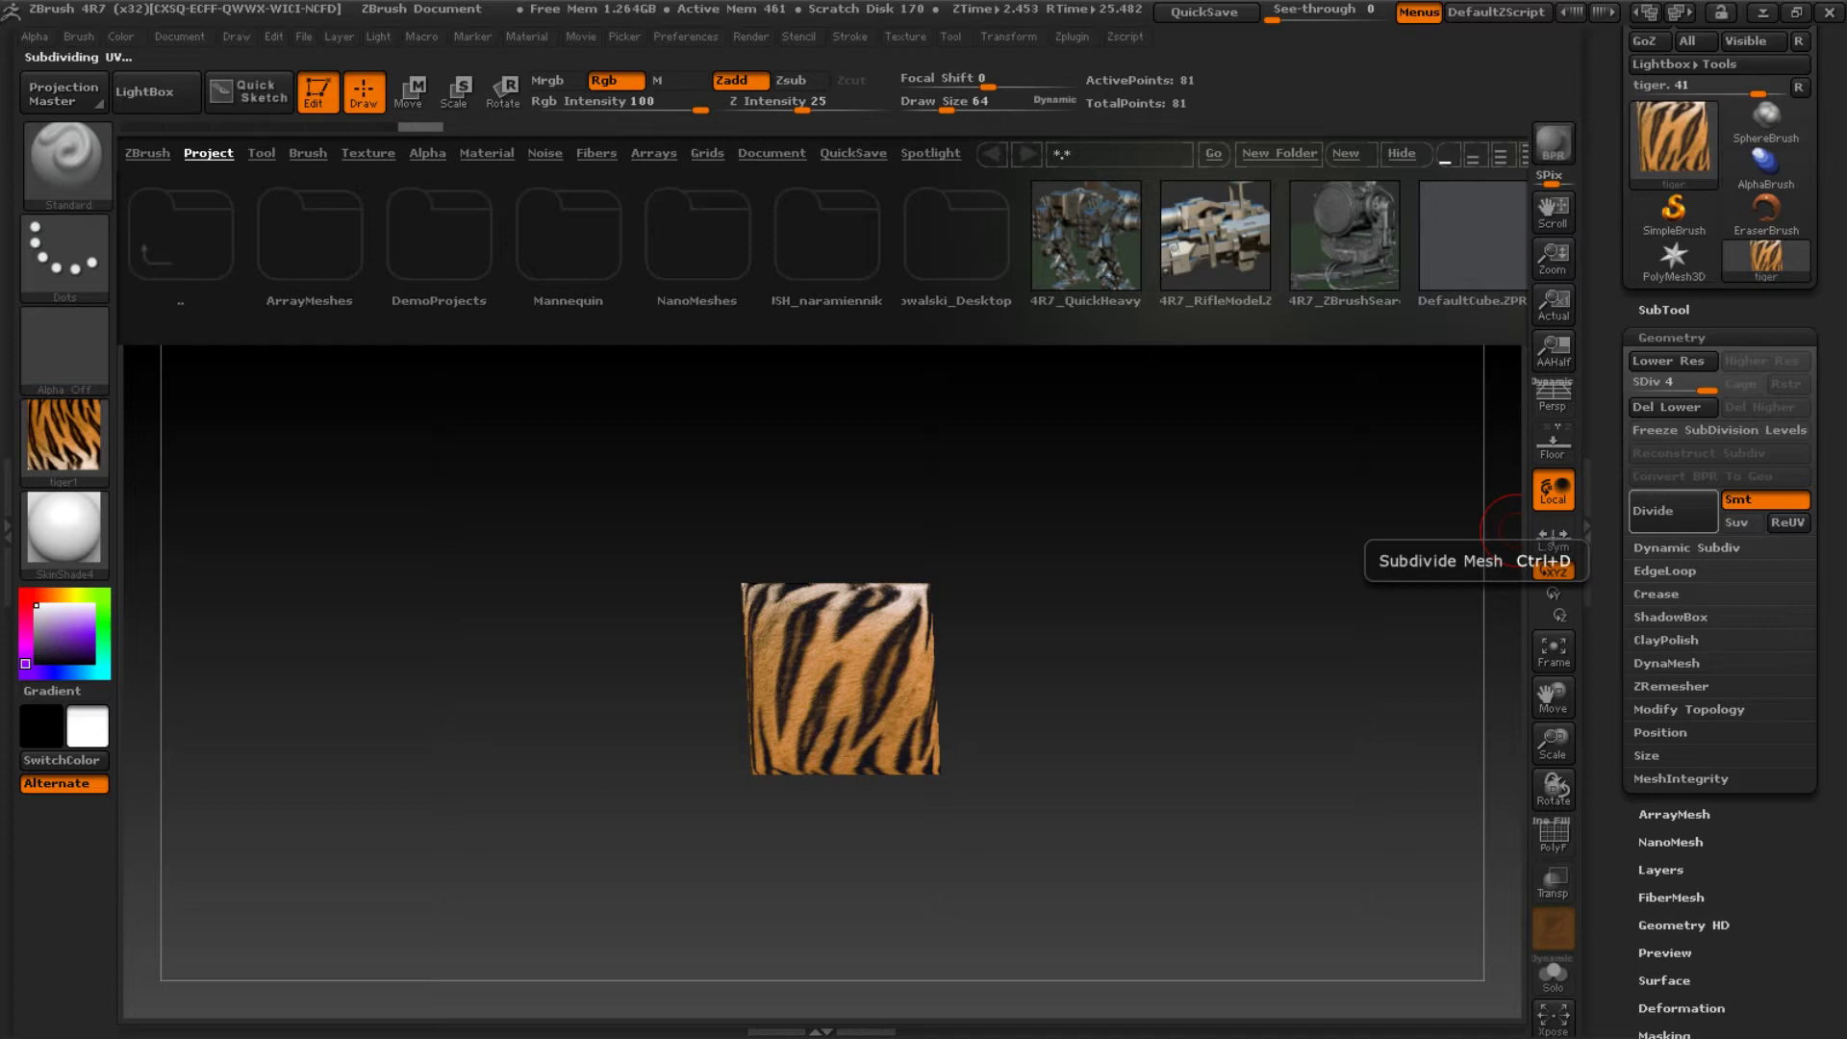
key("ctrl+d")
key("ctrl+d")
key("ctrl+d")
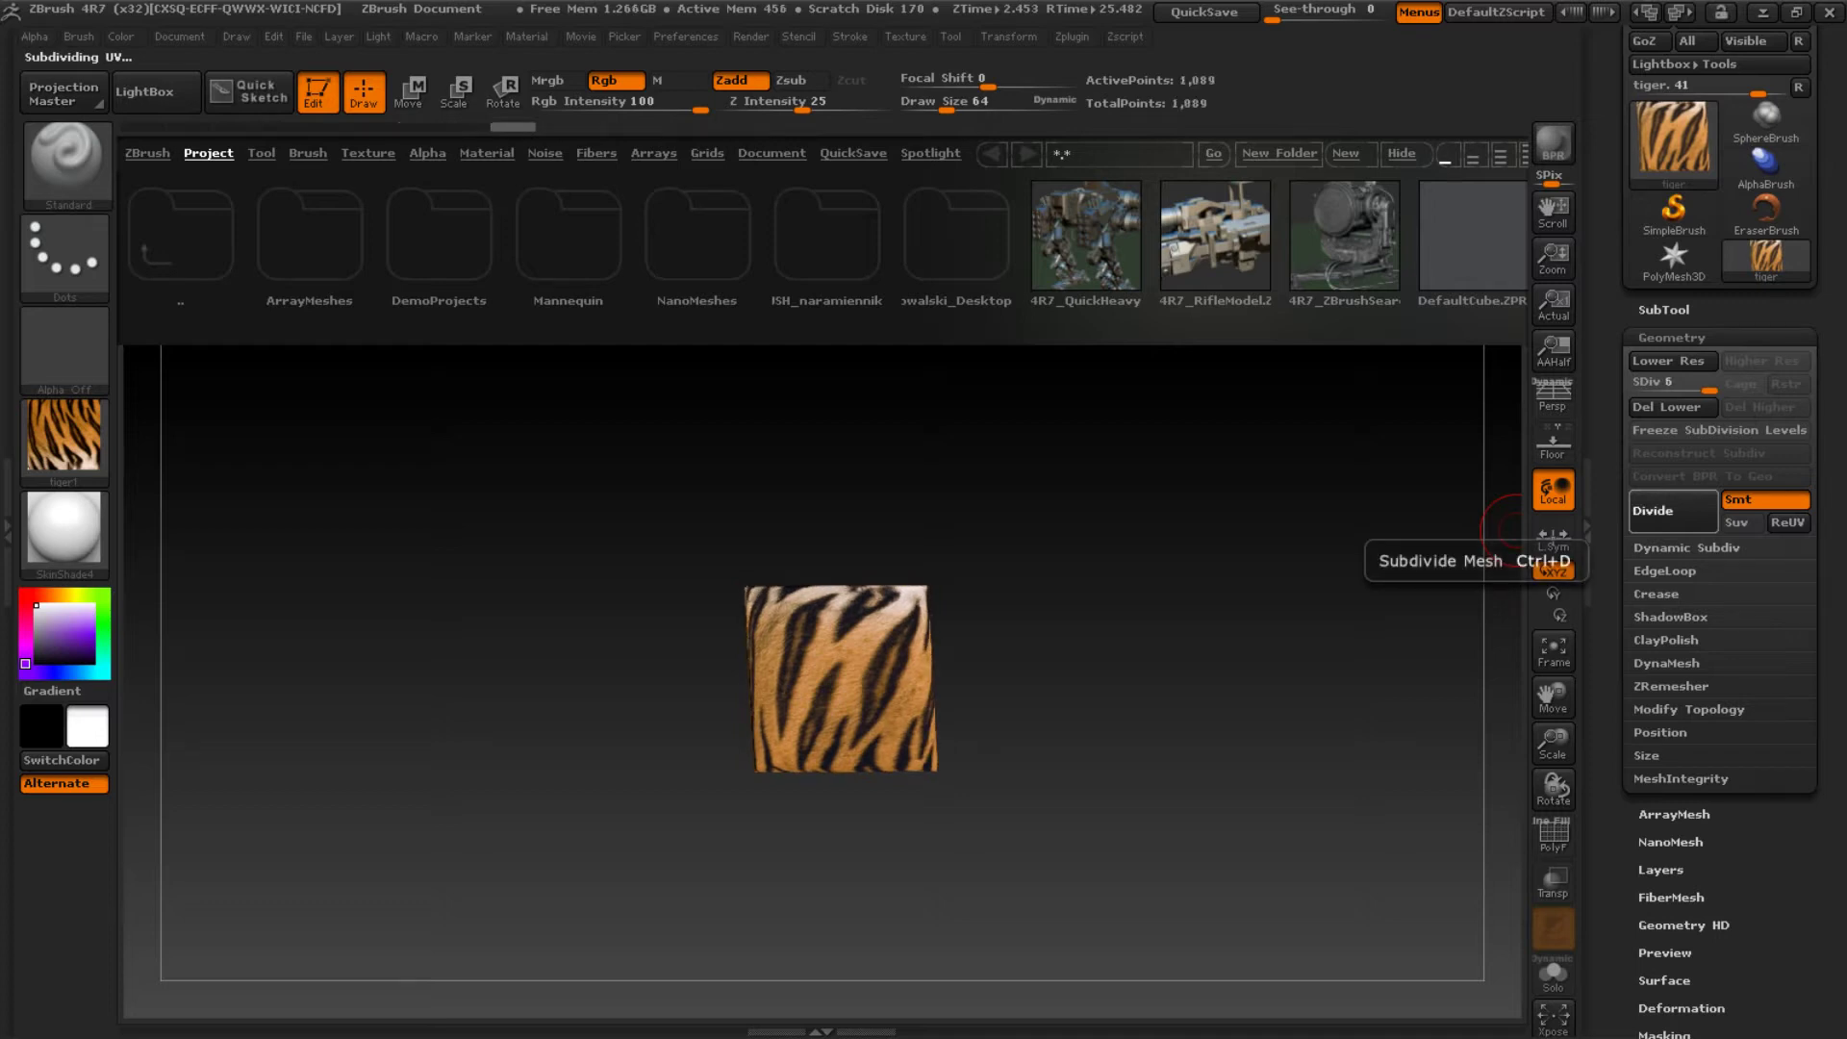
left_click(1654, 511)
left_click(1654, 511)
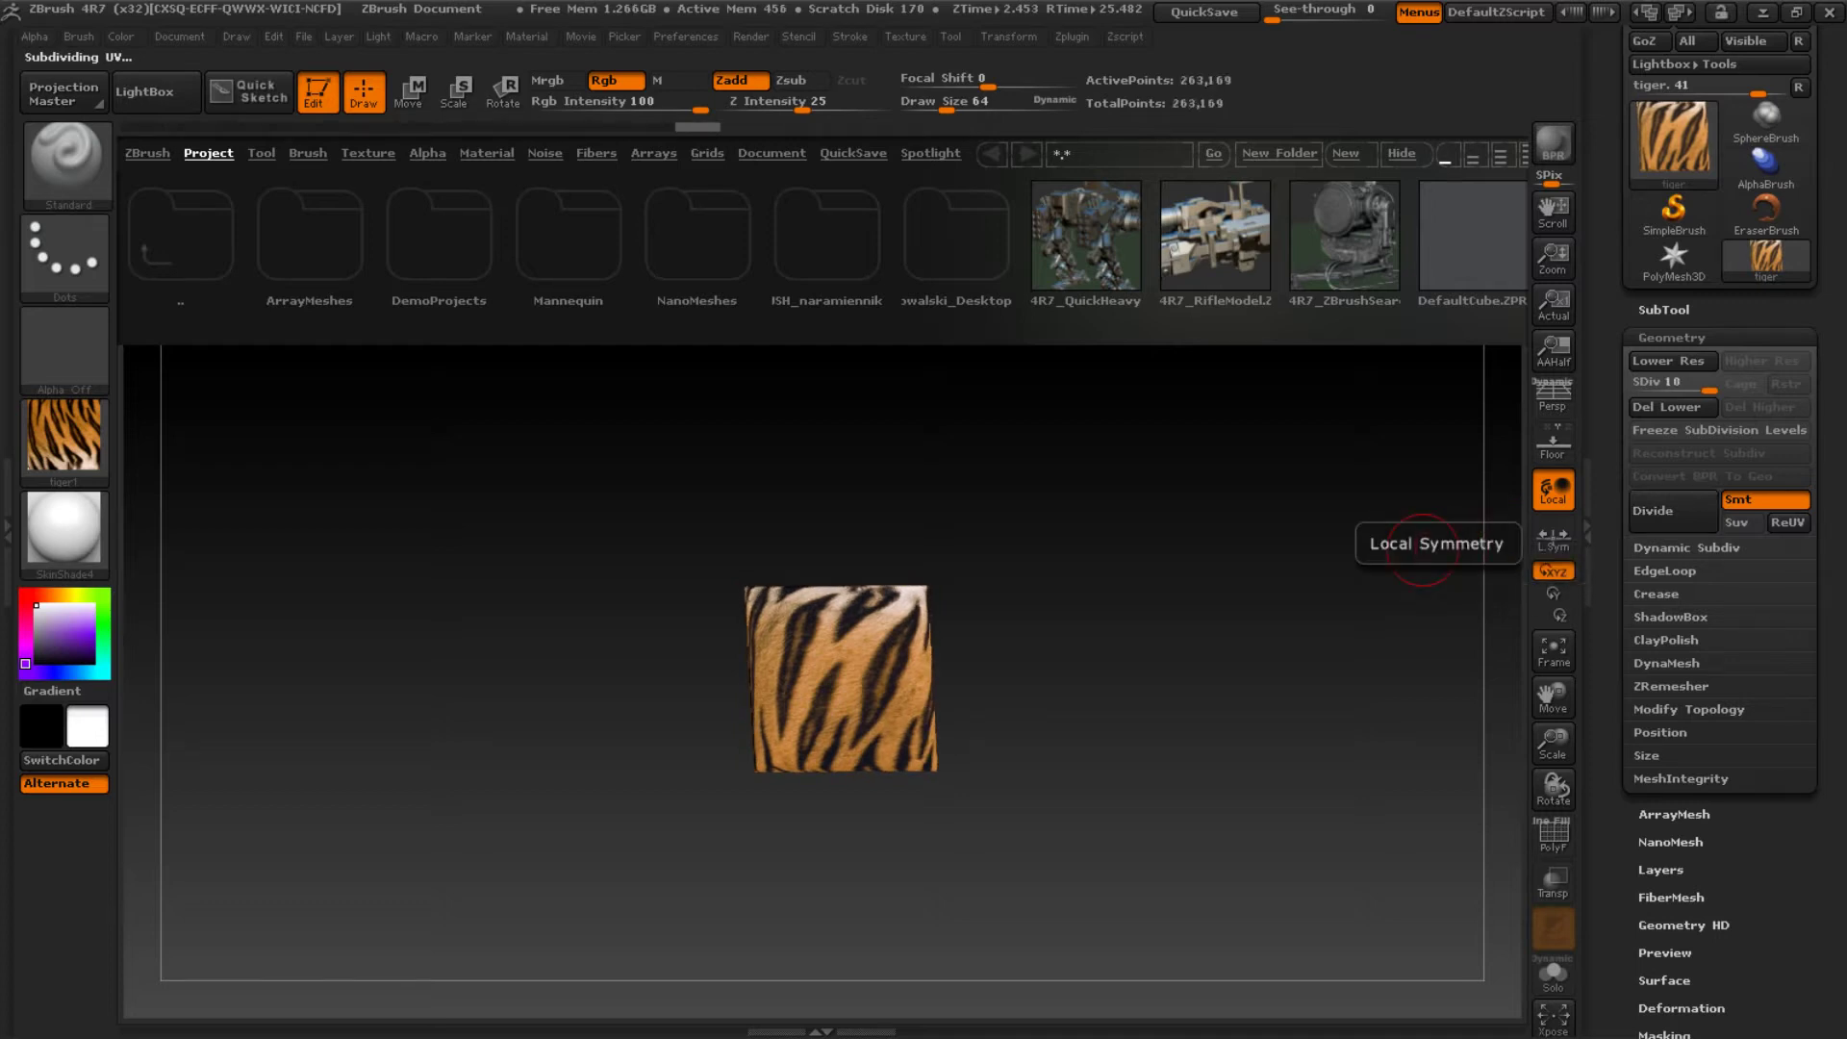
left_click_drag(1424, 548, 1453, 630, "alt")
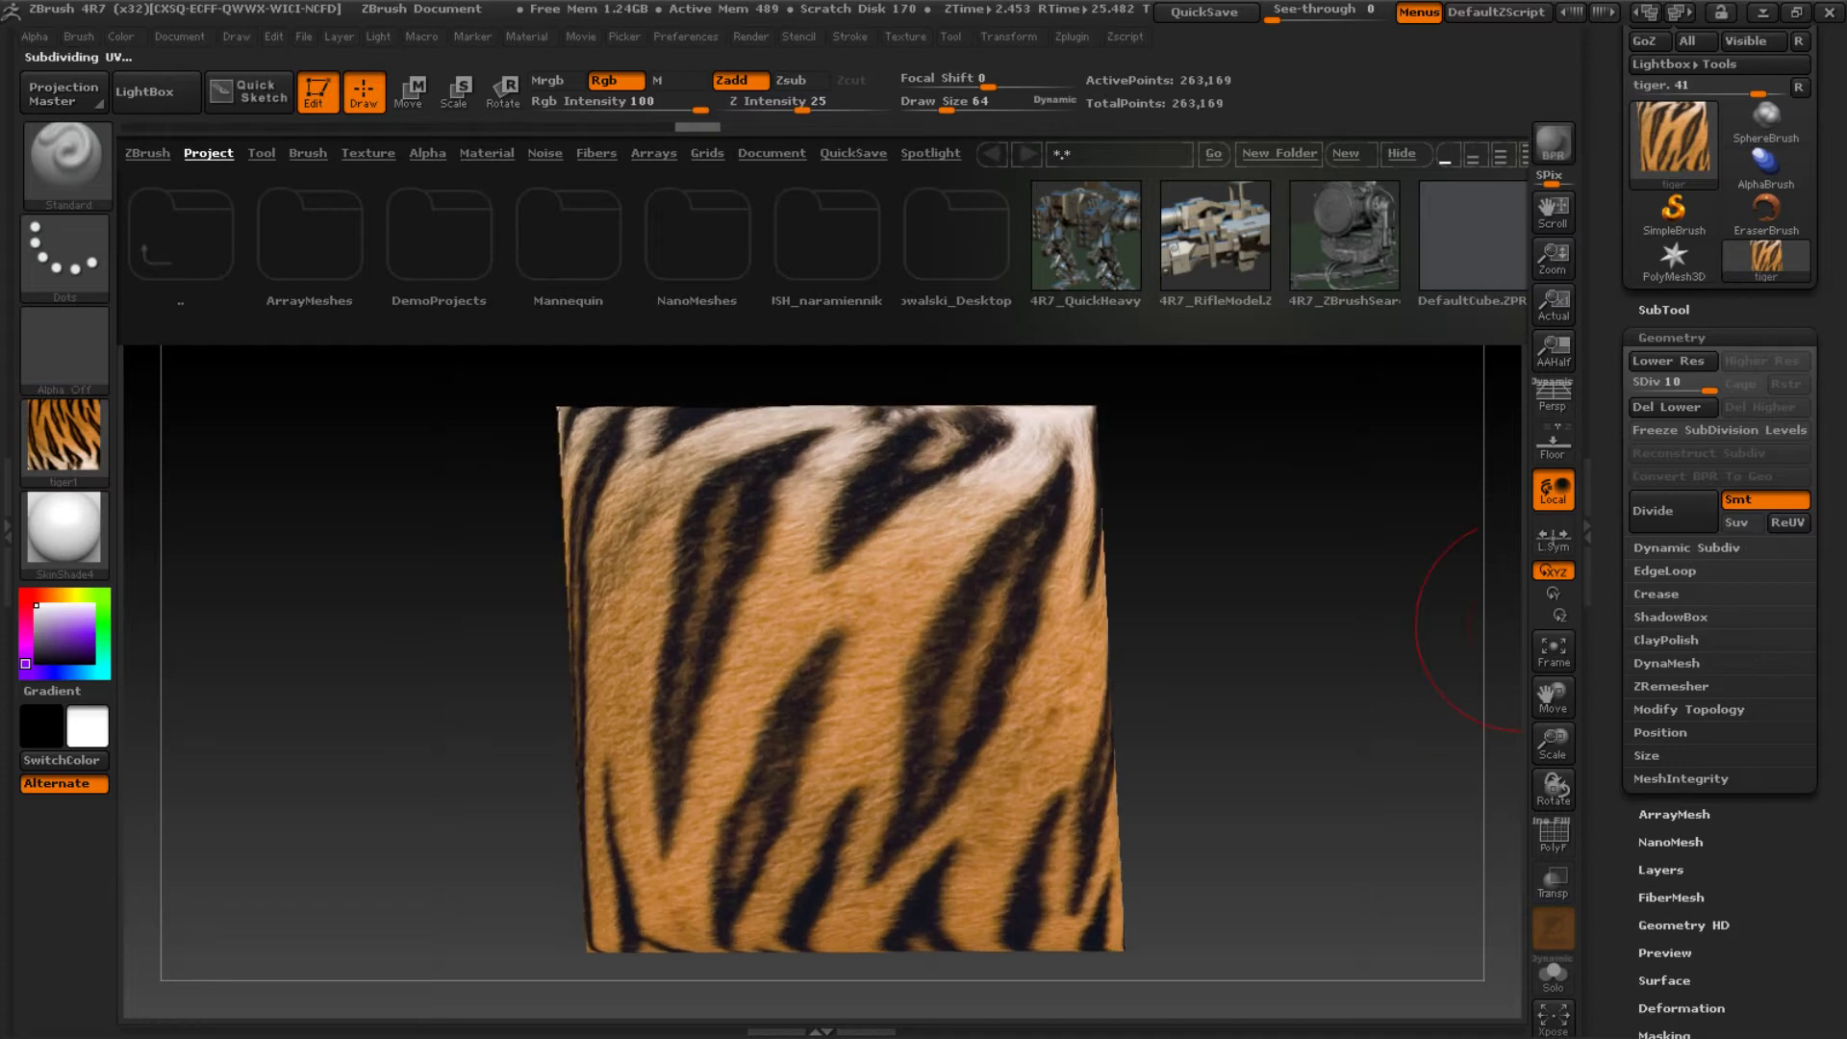
Convert the plane's tiger texture into polypaint, with Colorize enabled
left_click_drag(1608, 625, 1608, 581)
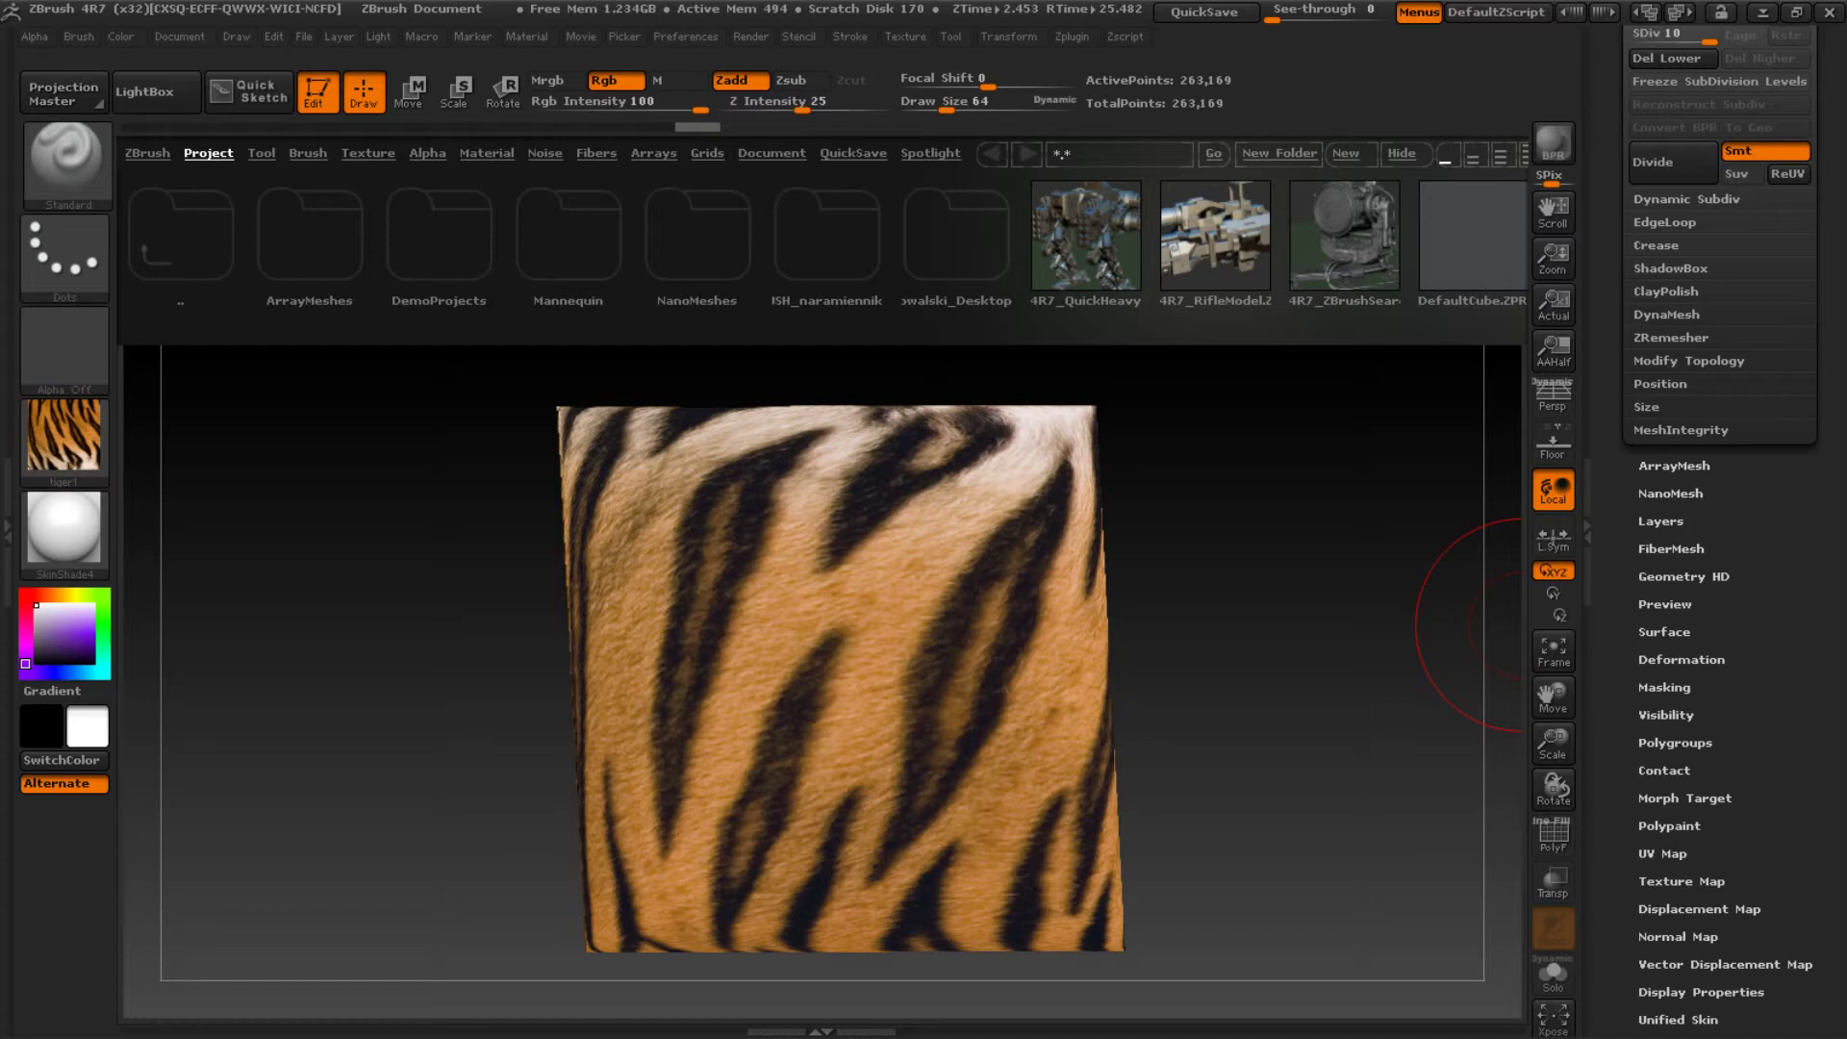
scroll(1719, 532, "down", 3)
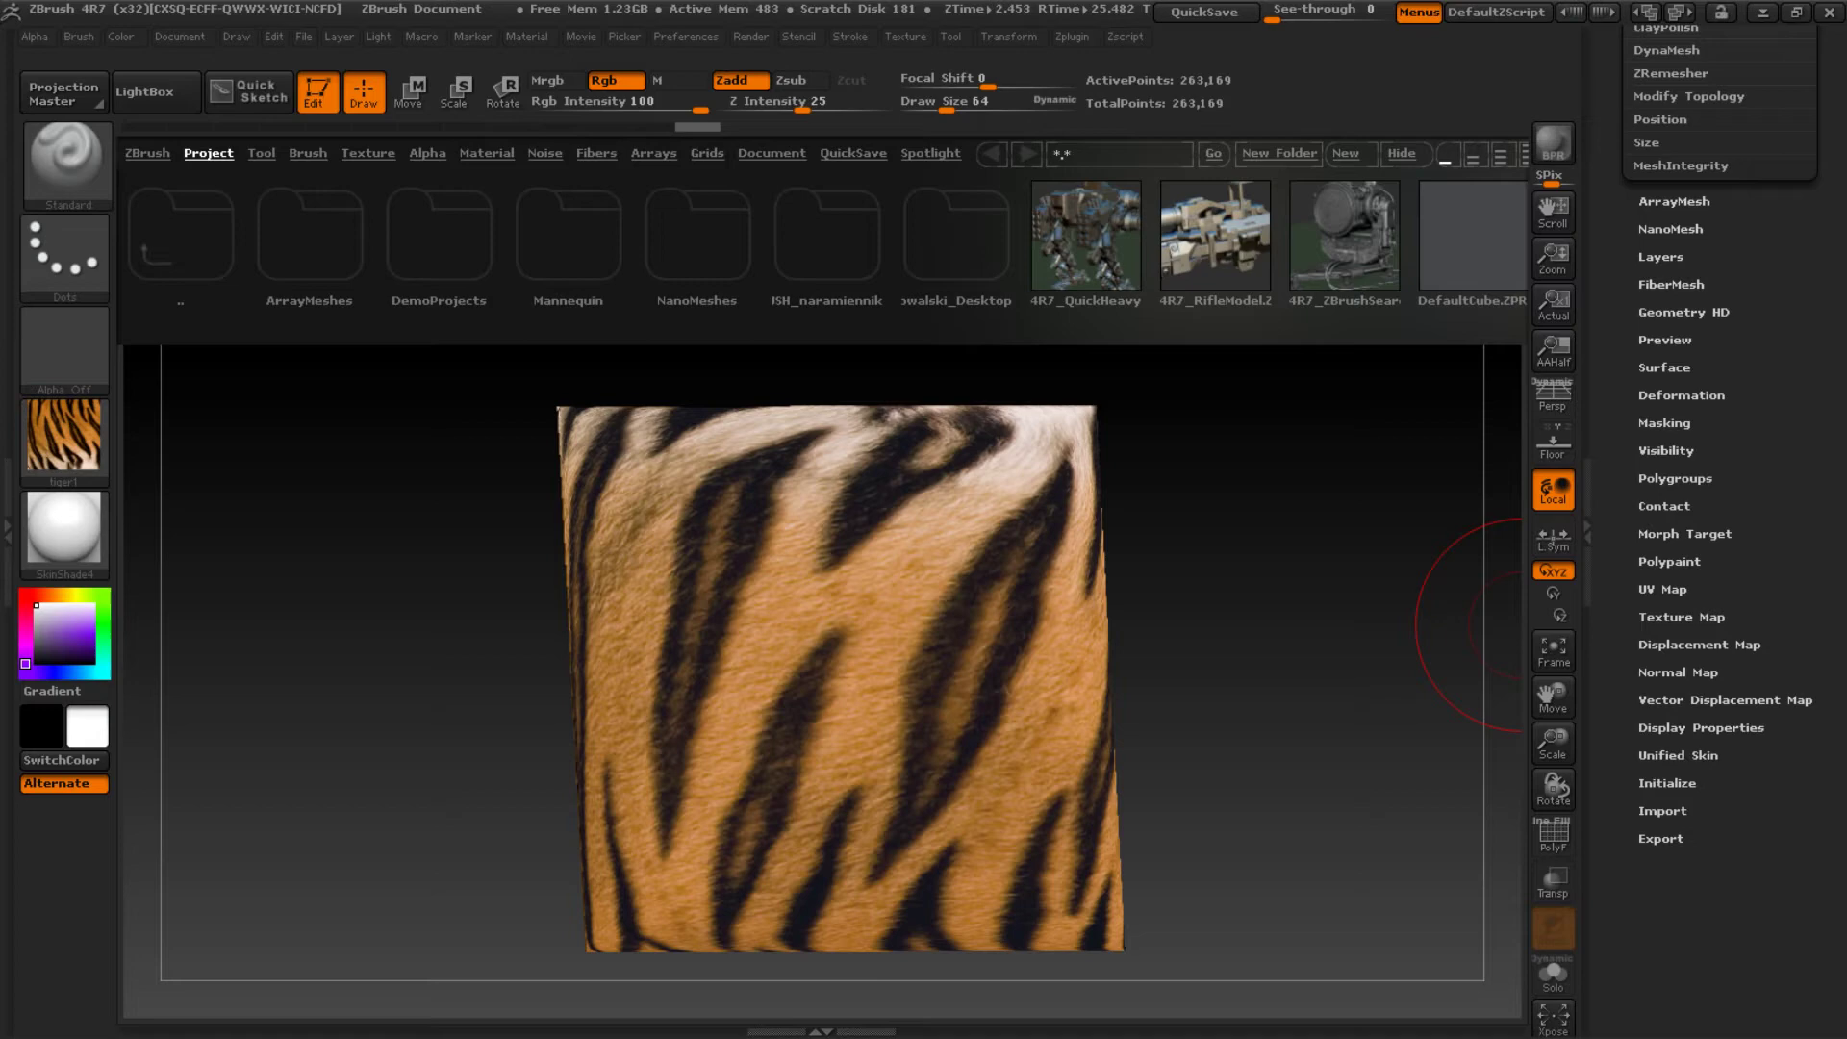
left_click(1669, 561)
left_click_drag(1822, 577, 1822, 462)
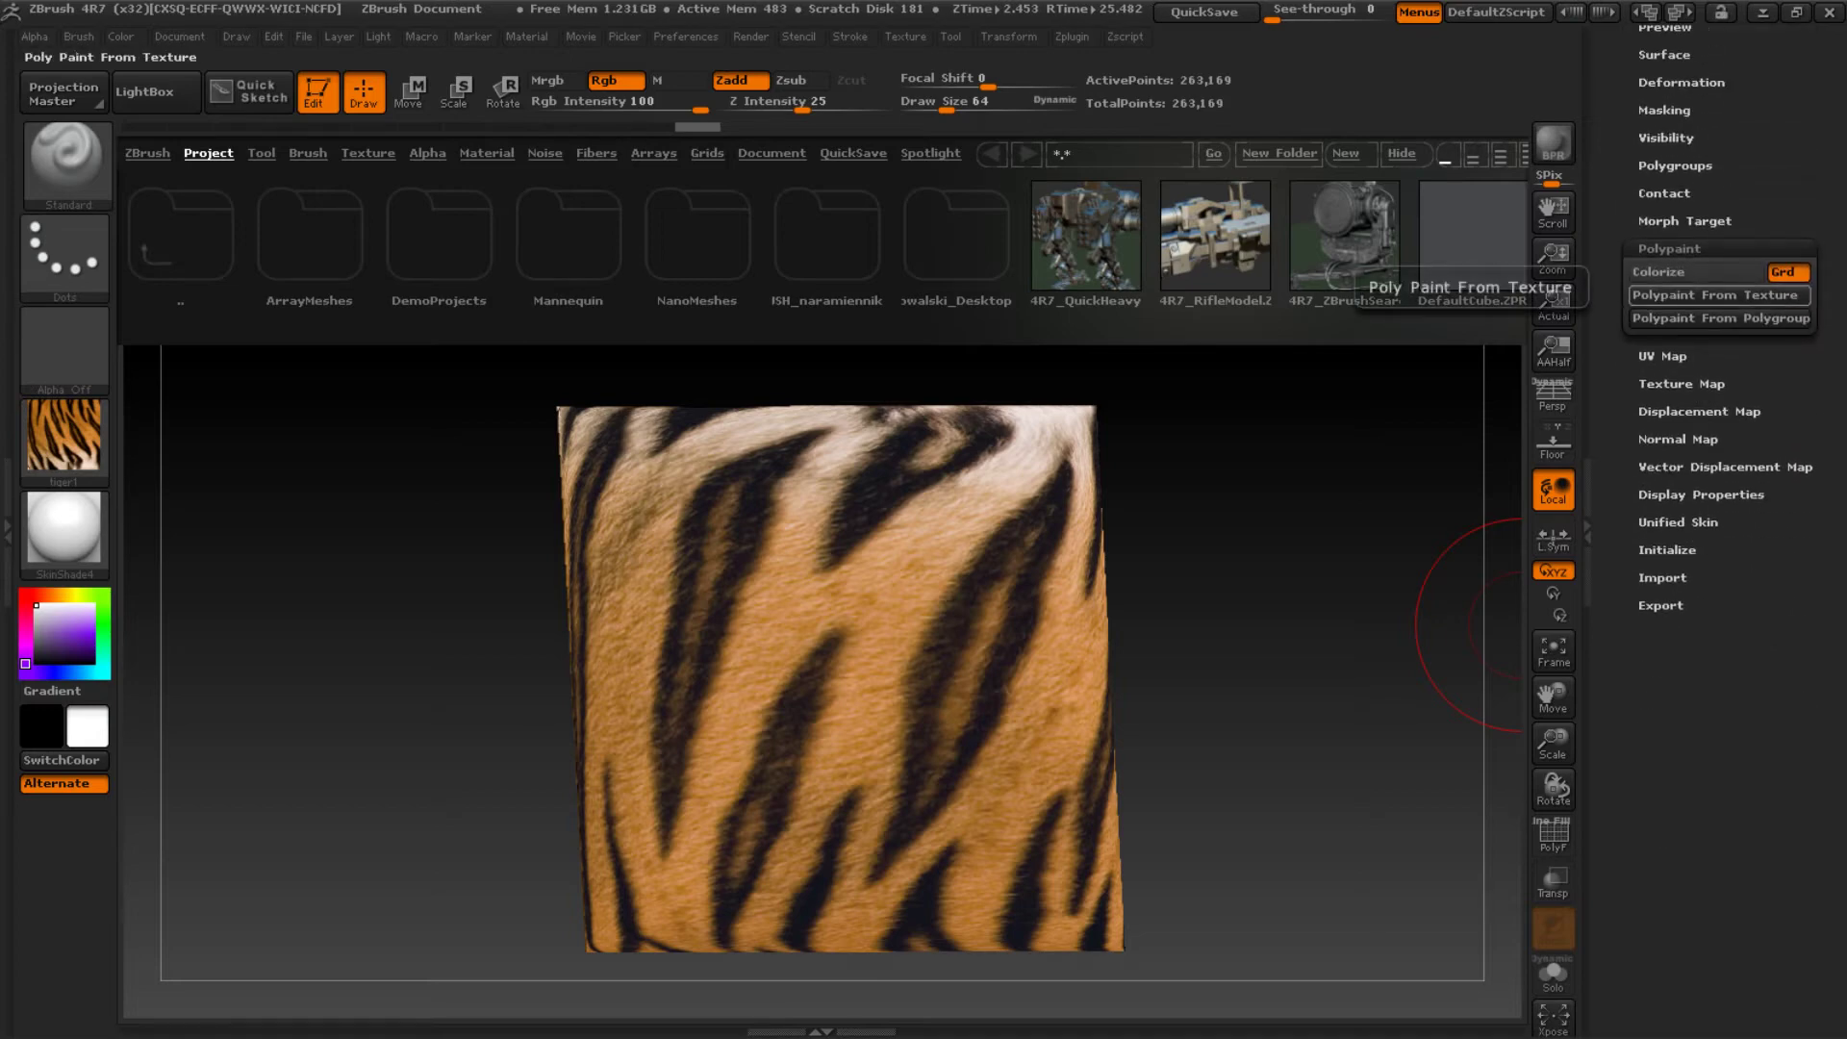
left_click(1674, 272)
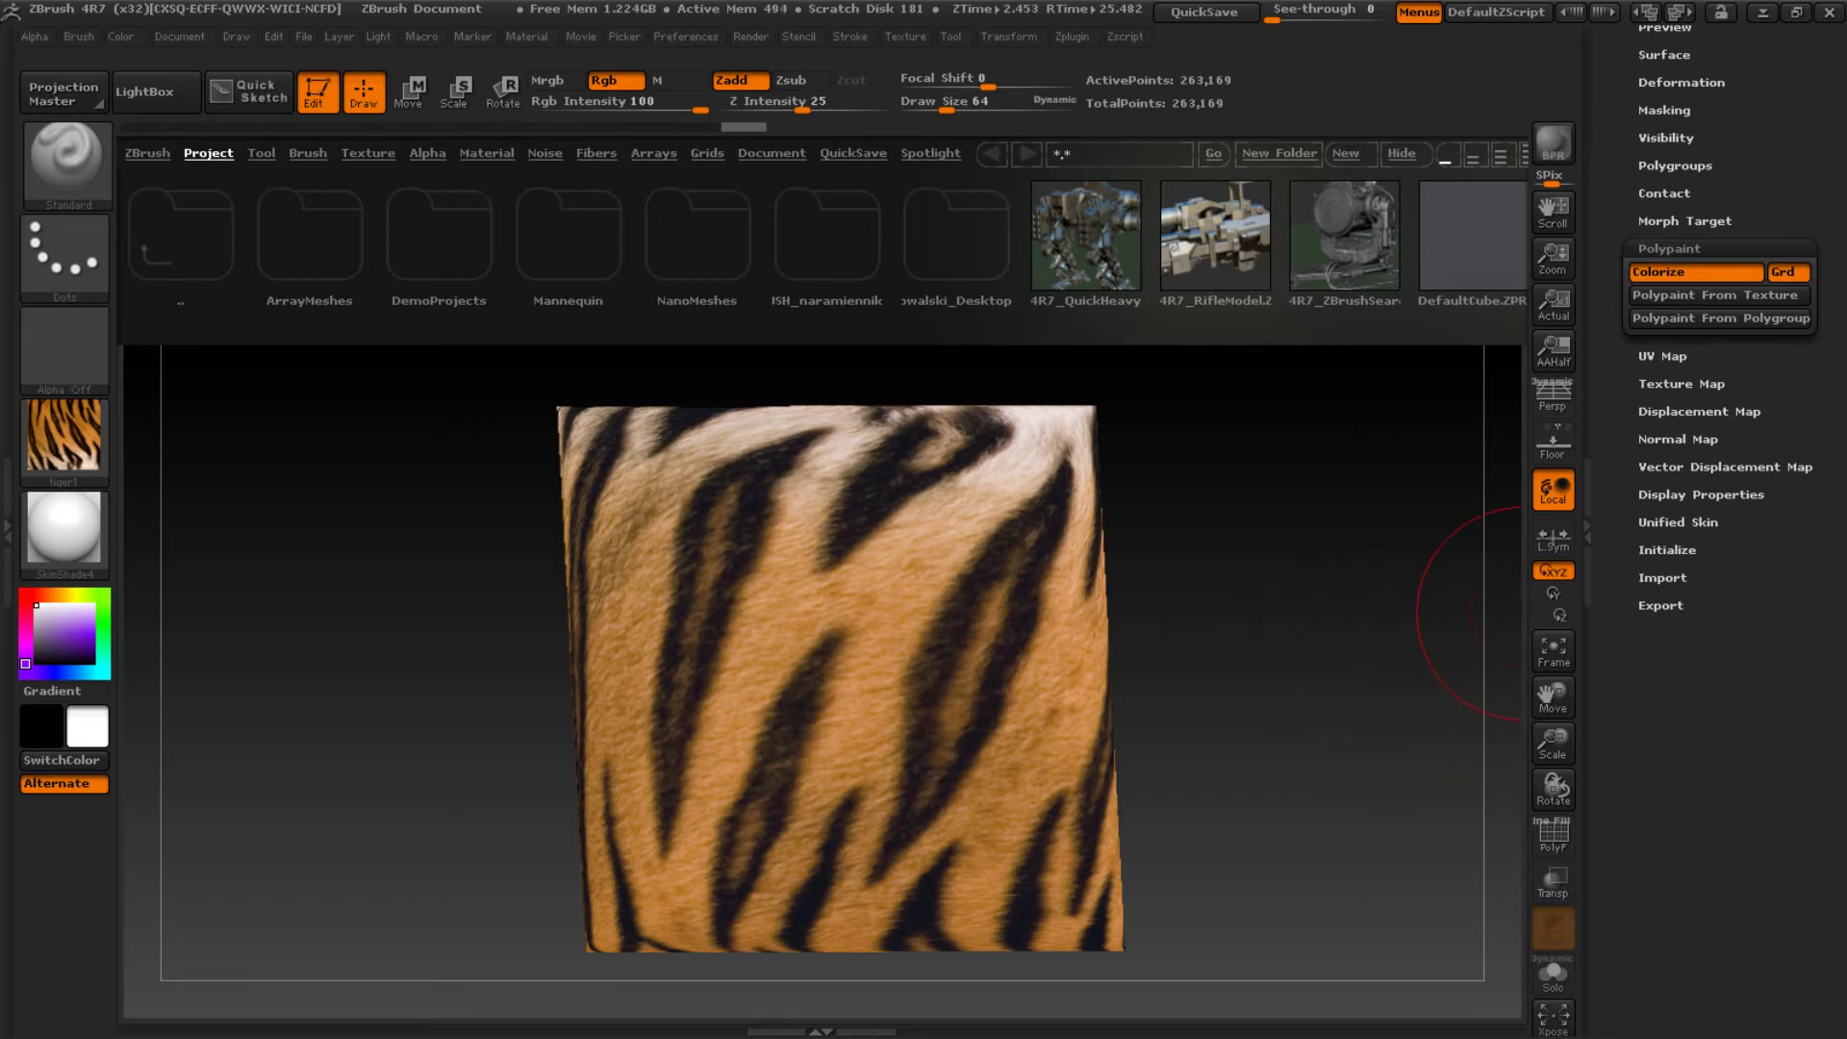
Set the plane's active subdivision level to 10
left_click_drag(1826, 289, 1826, 890)
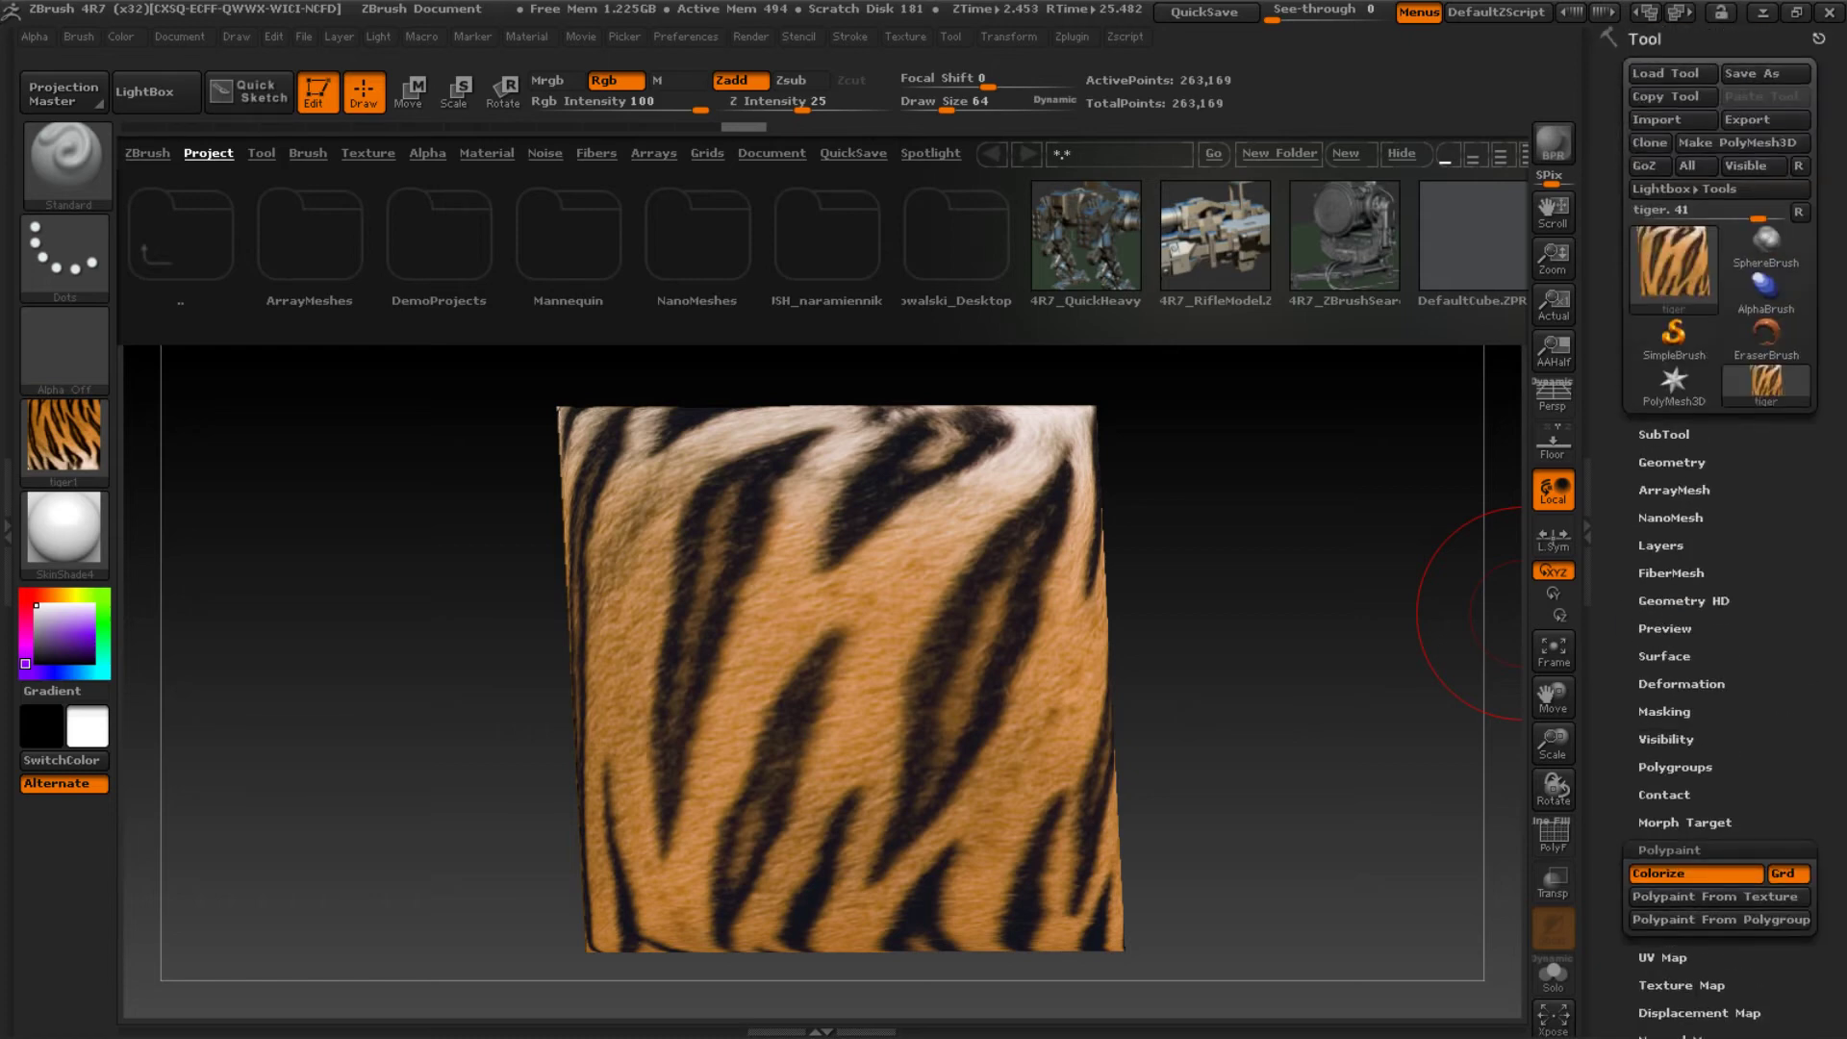
left_click(1663, 434)
left_click_drag(1826, 741, 1826, 555)
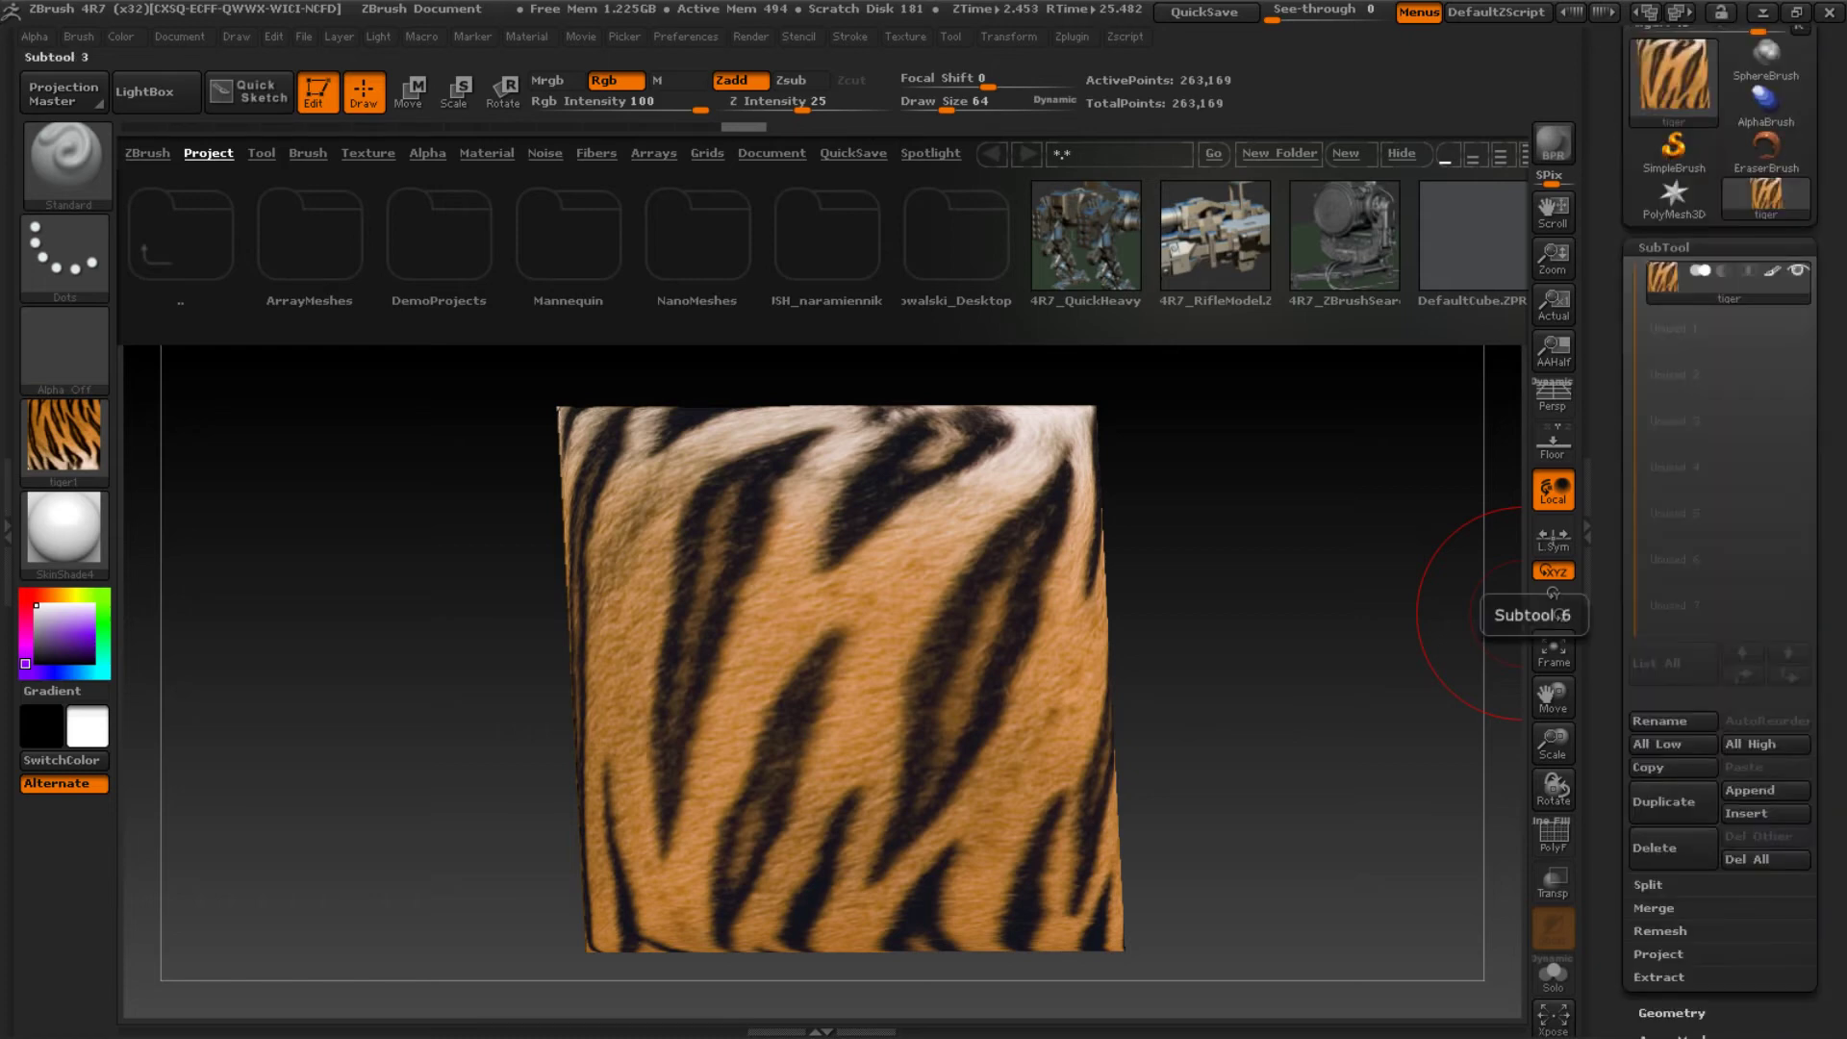
left_click_drag(1826, 741, 1826, 176)
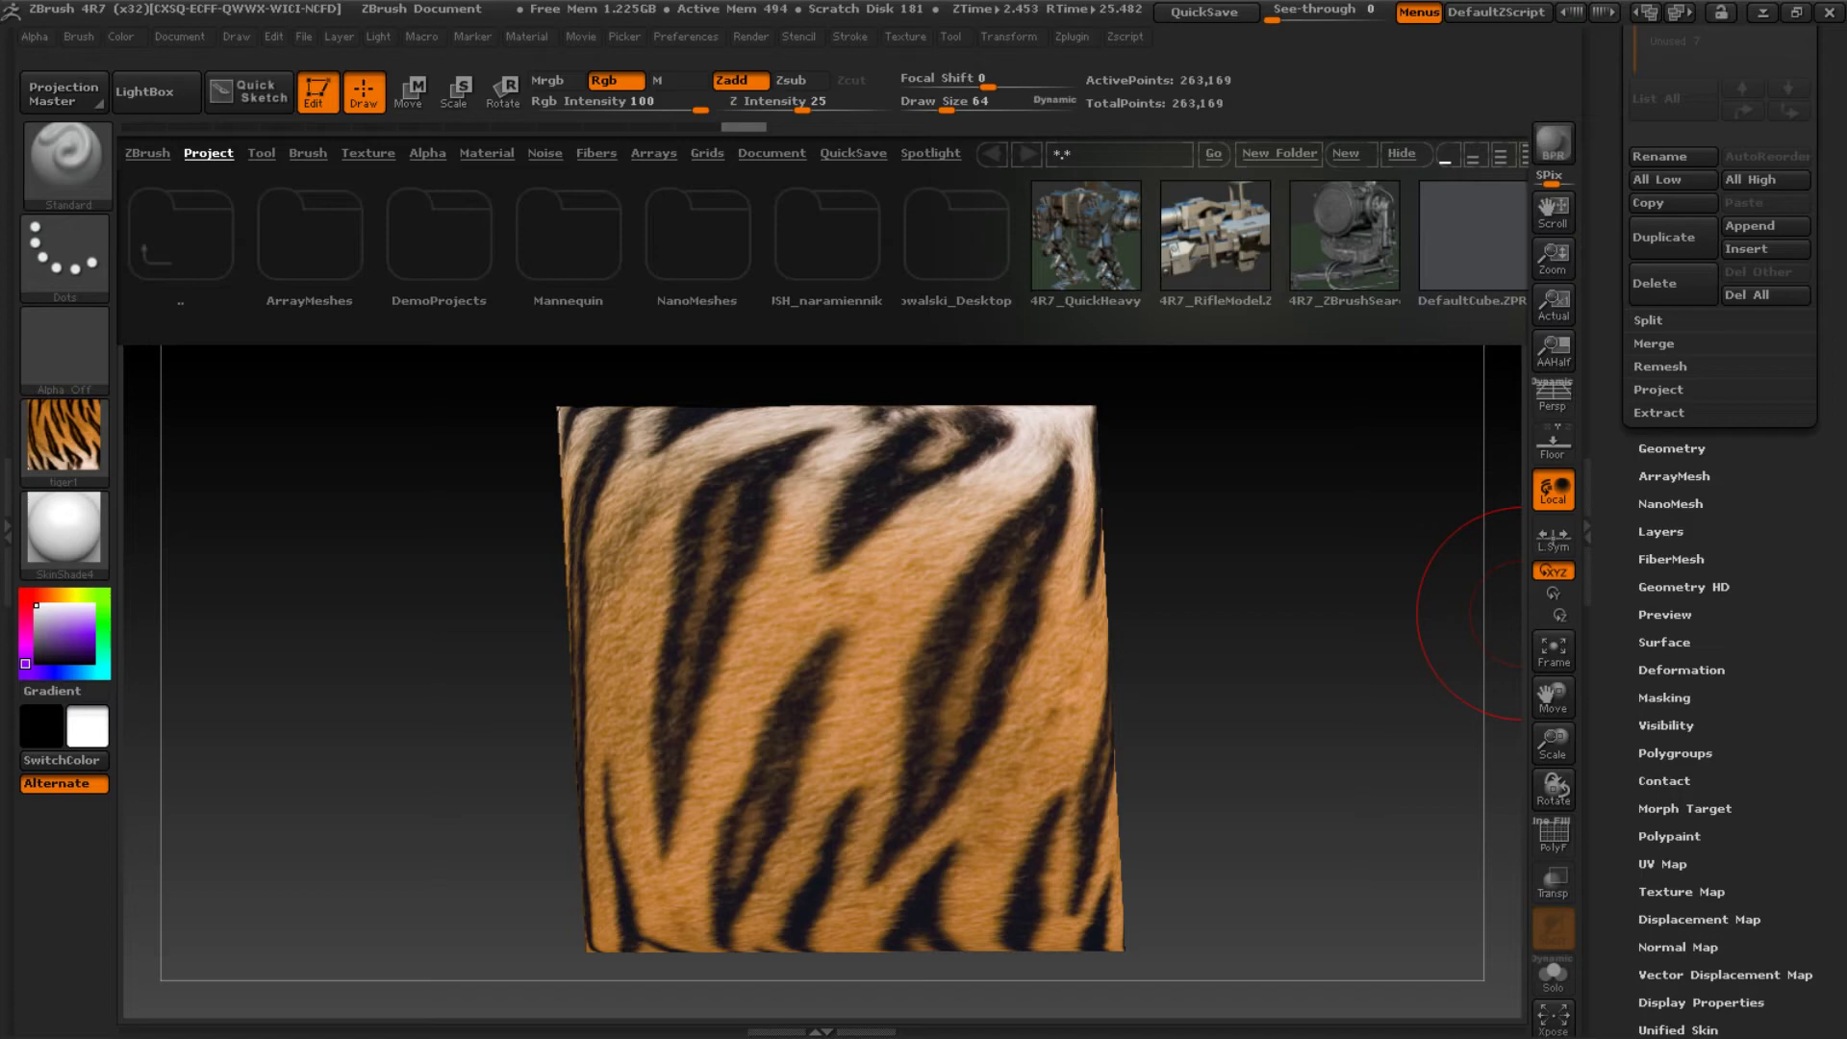
left_click(1673, 448)
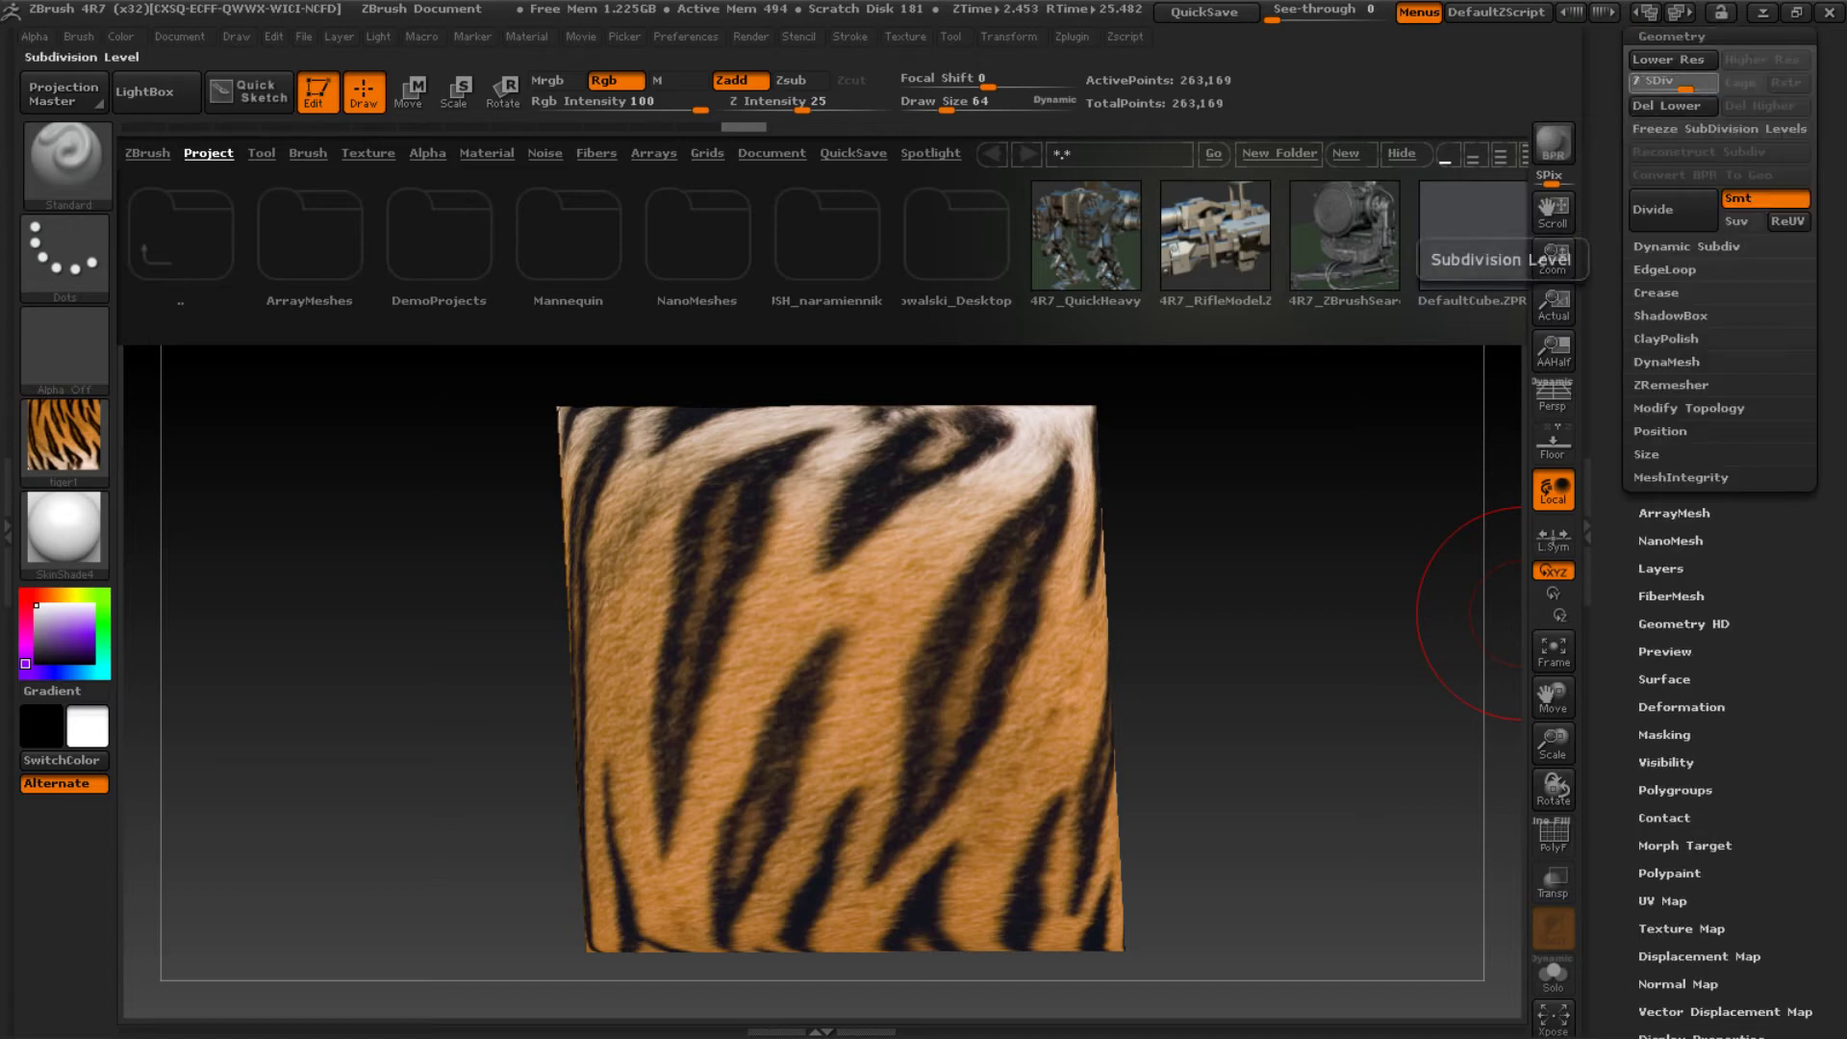
mouse_move(1685, 85)
left_mouse_down()
mouse_move(1637, 85)
mouse_move(1712, 81)
left_mouse_up()
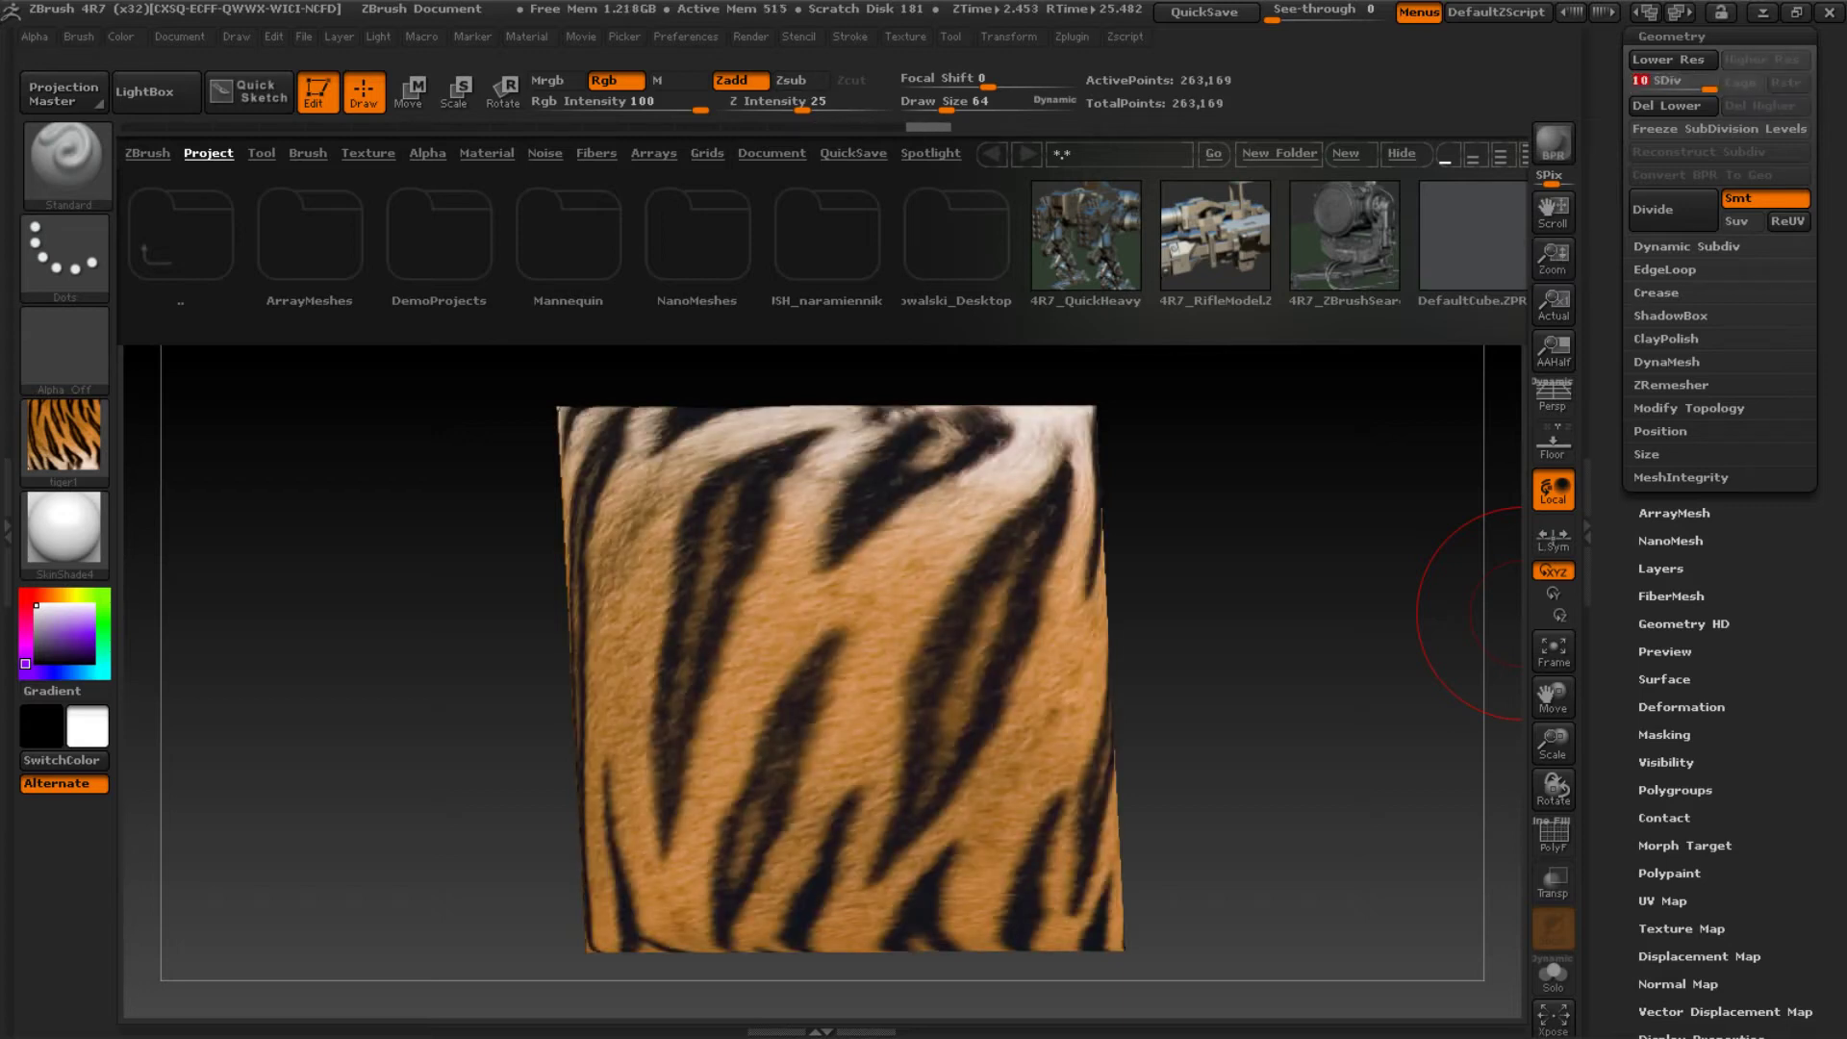
Open the FiberMesh settings for the plane
left_click_drag(1828, 578, 1828, 225)
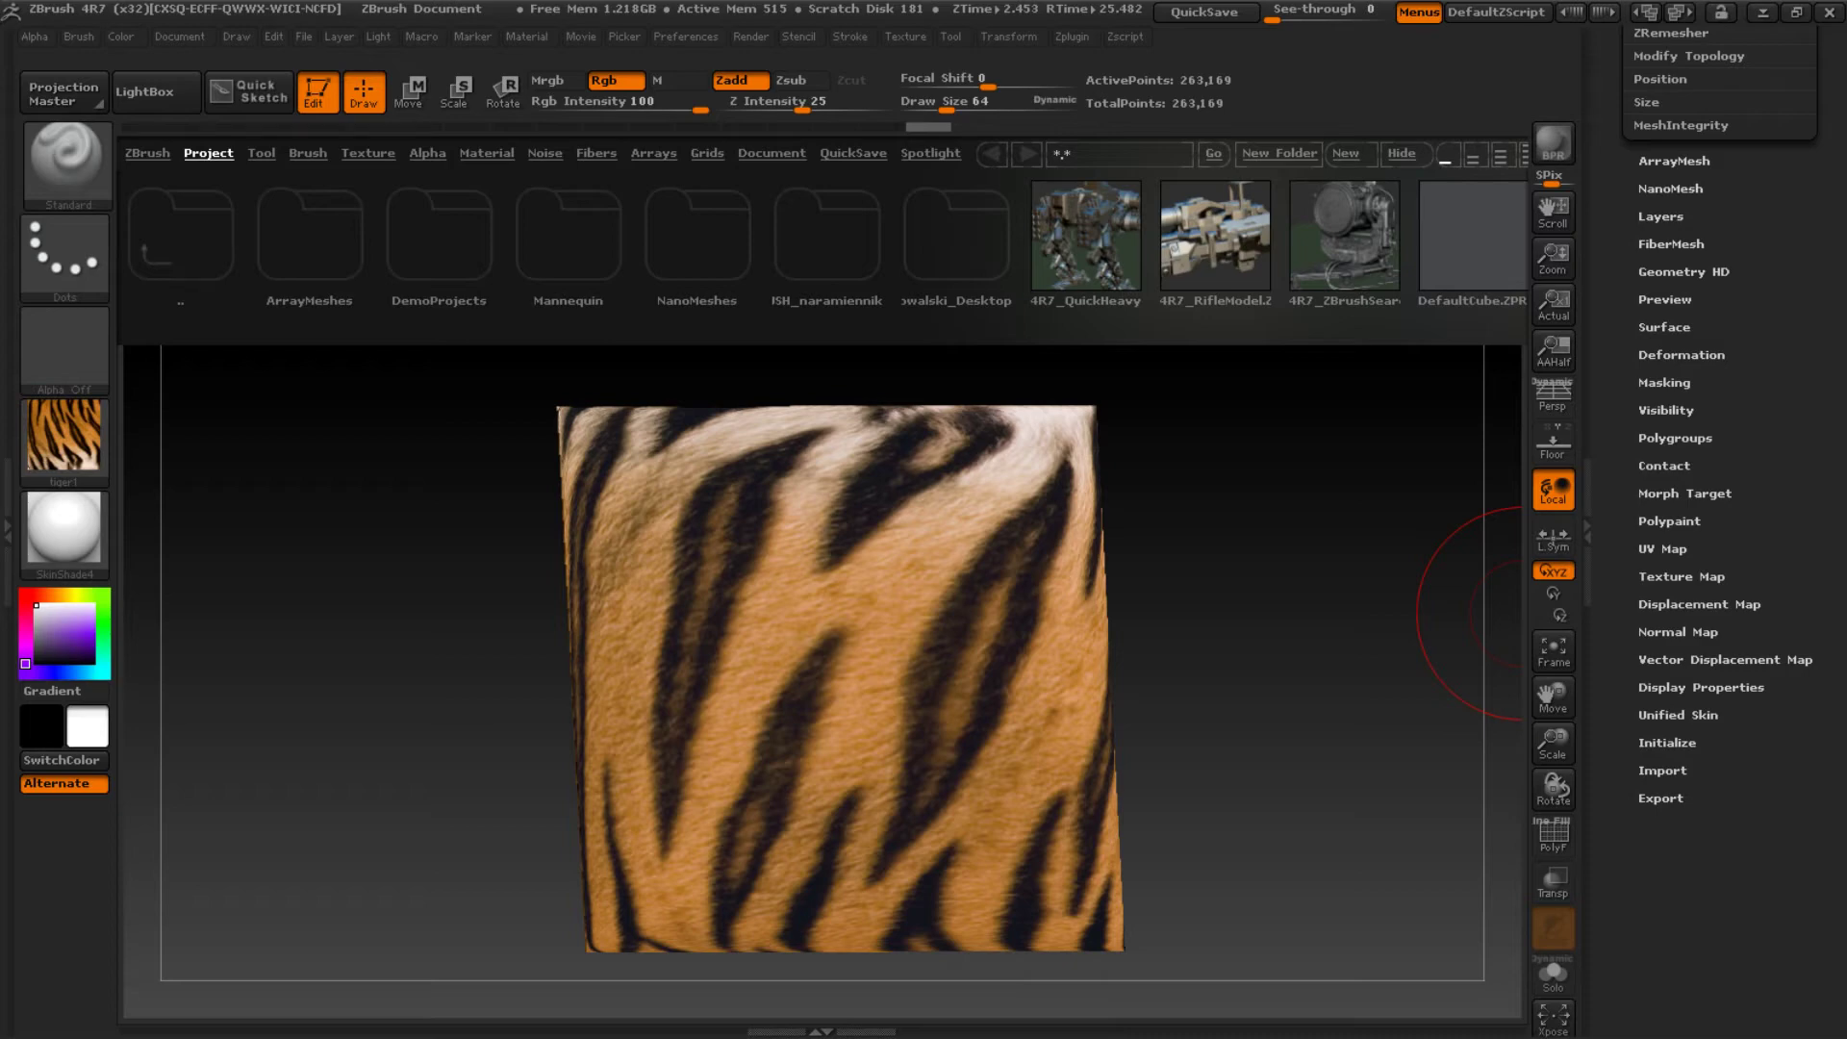
left_click(1671, 244)
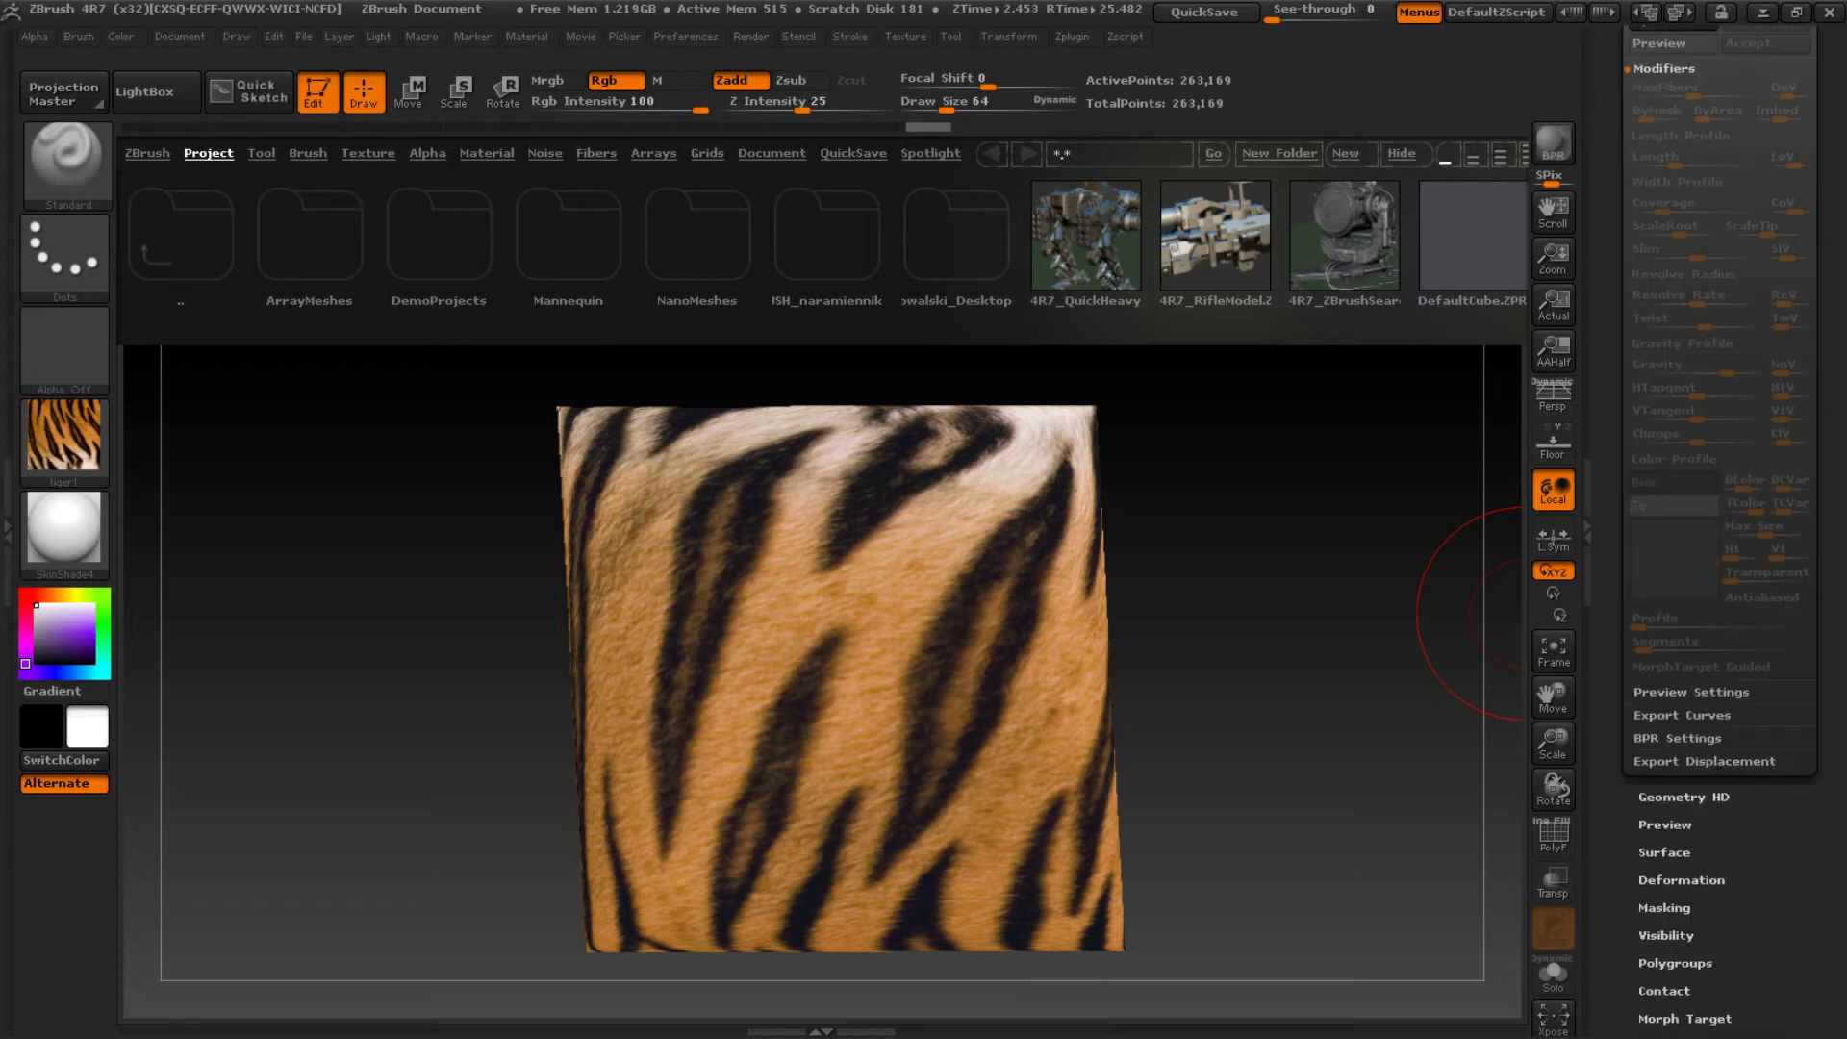
mouse_move(1828, 413)
left_mouse_down()
mouse_move(1828, 457)
mouse_move(1828, 390)
left_mouse_up()
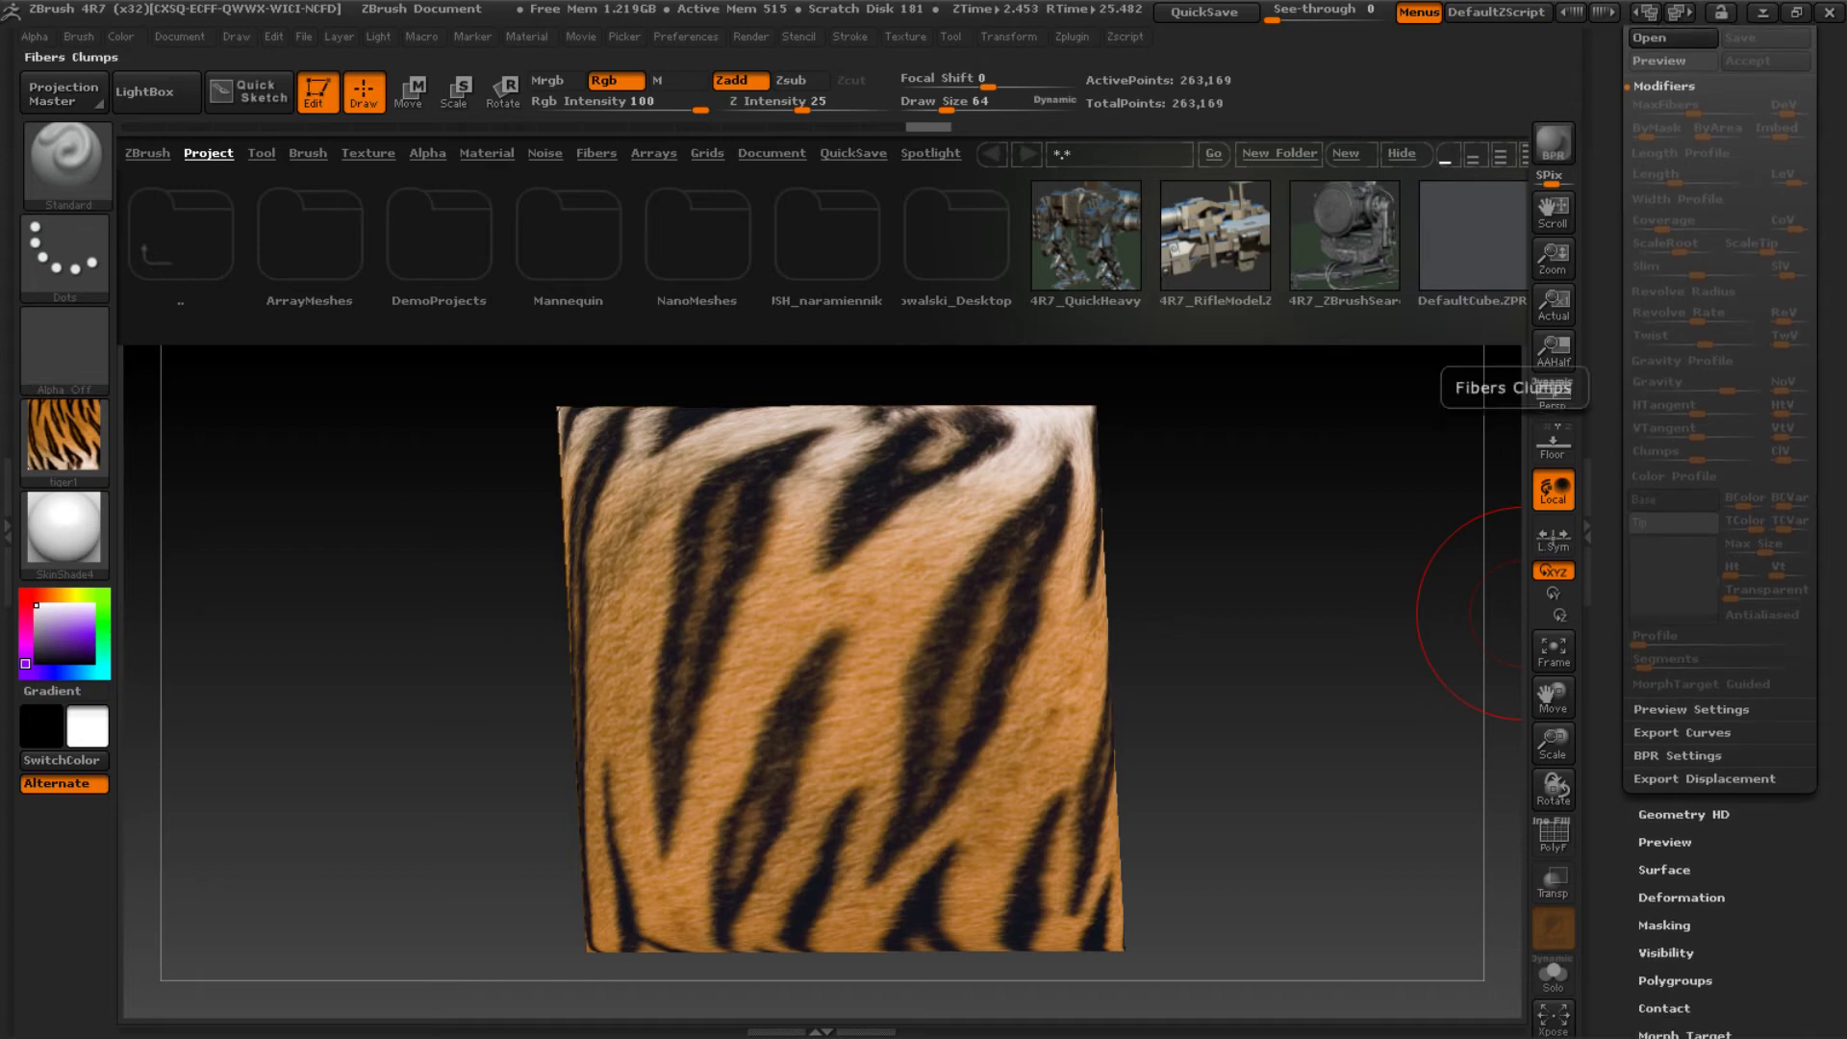
scroll(1721, 481, "up", 5)
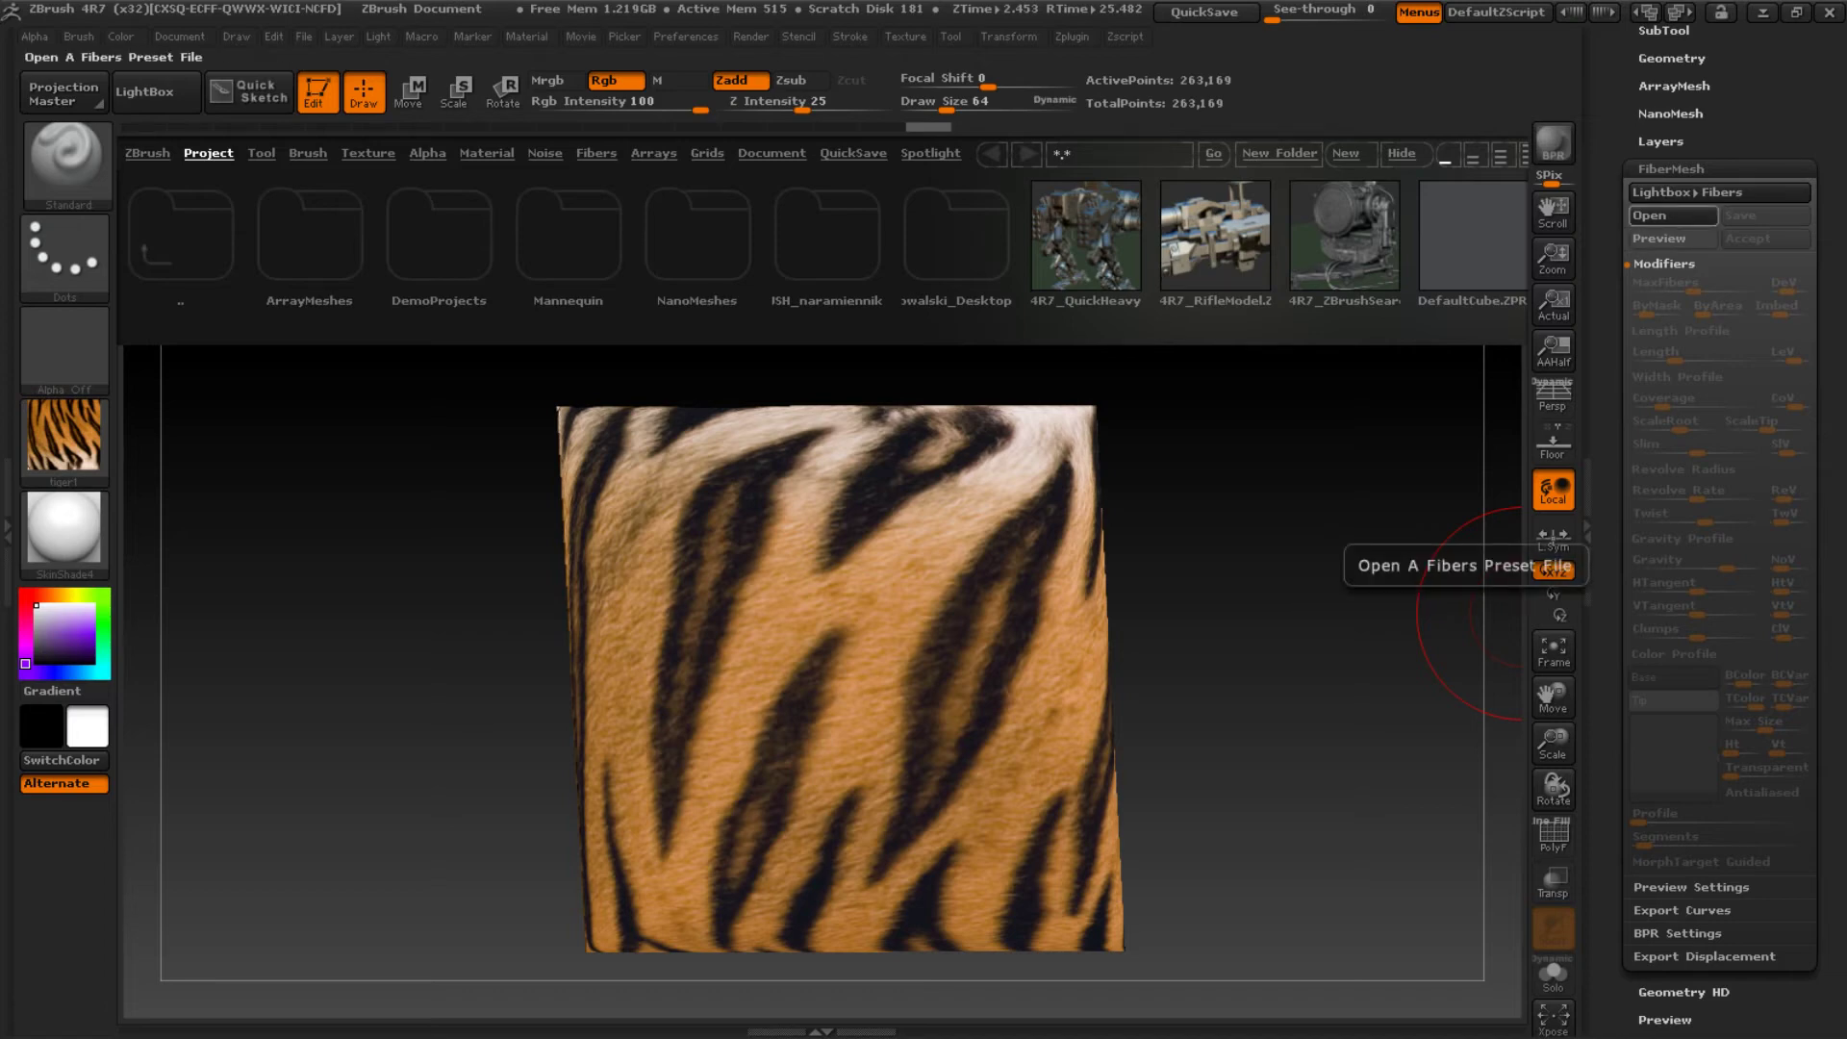
left_click(1651, 215)
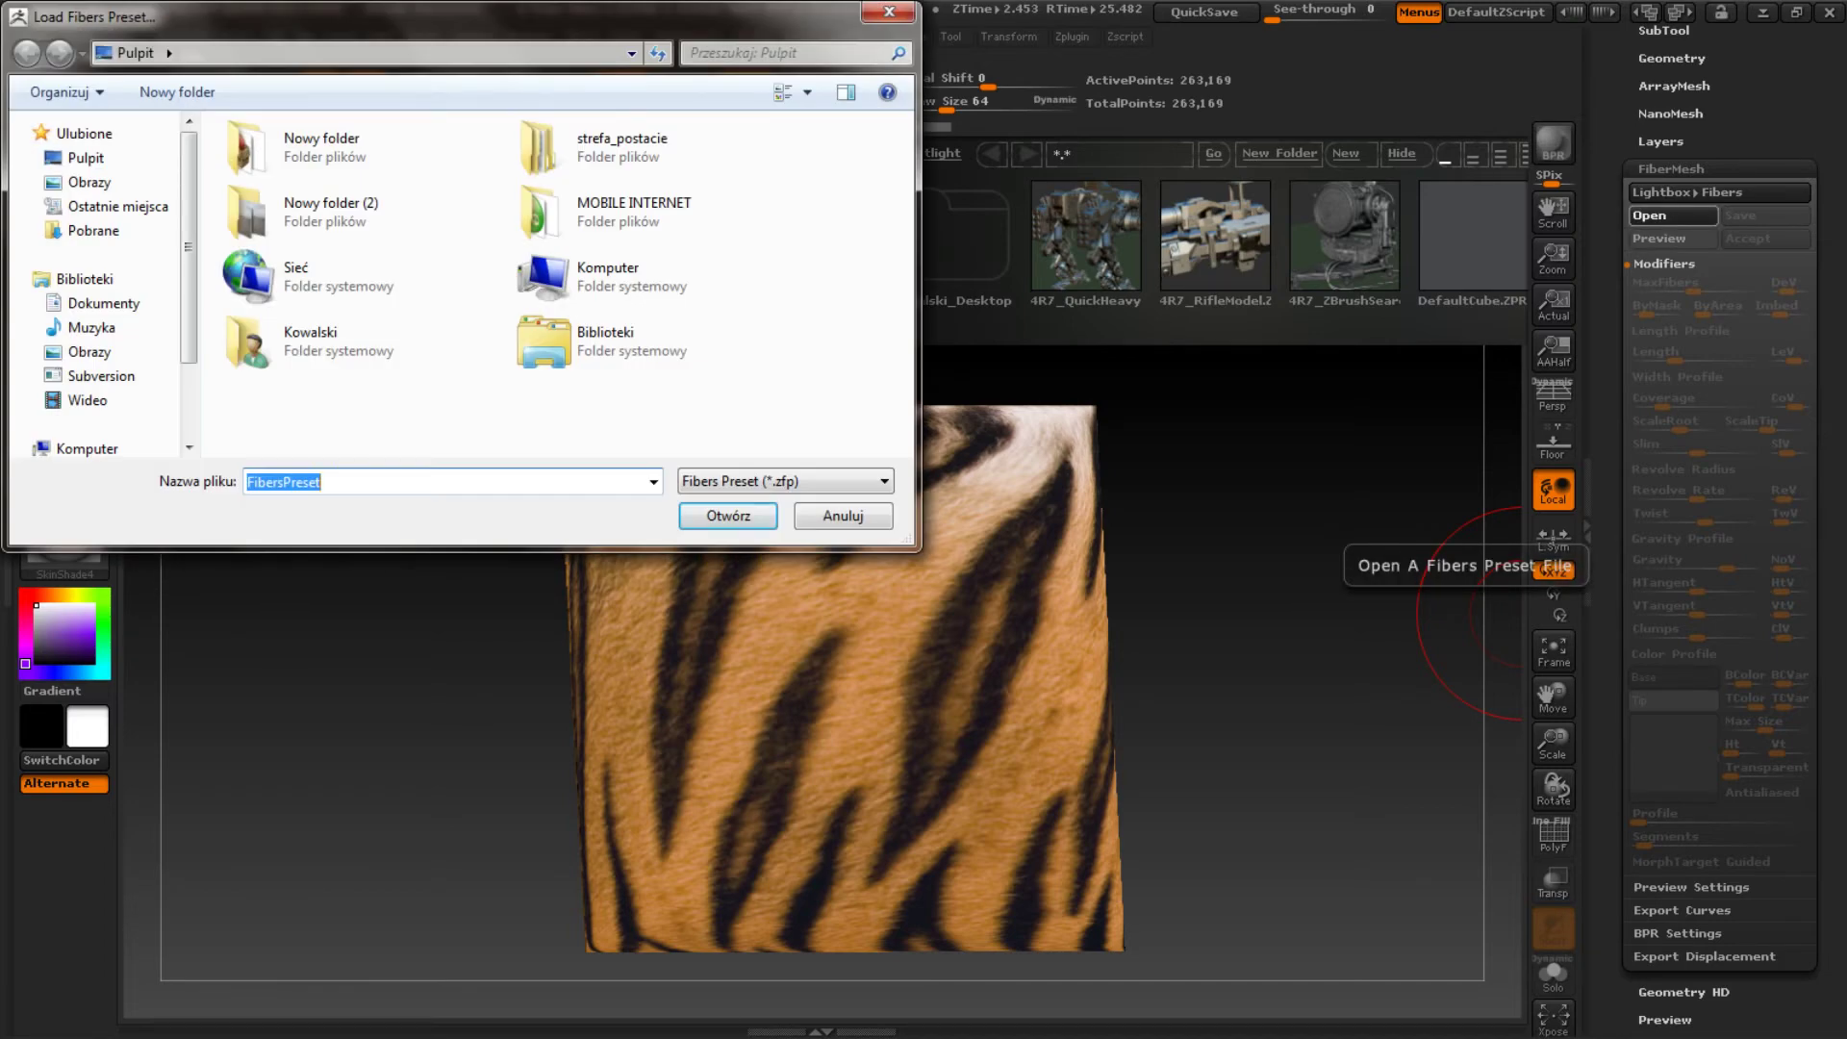
left_click(888, 13)
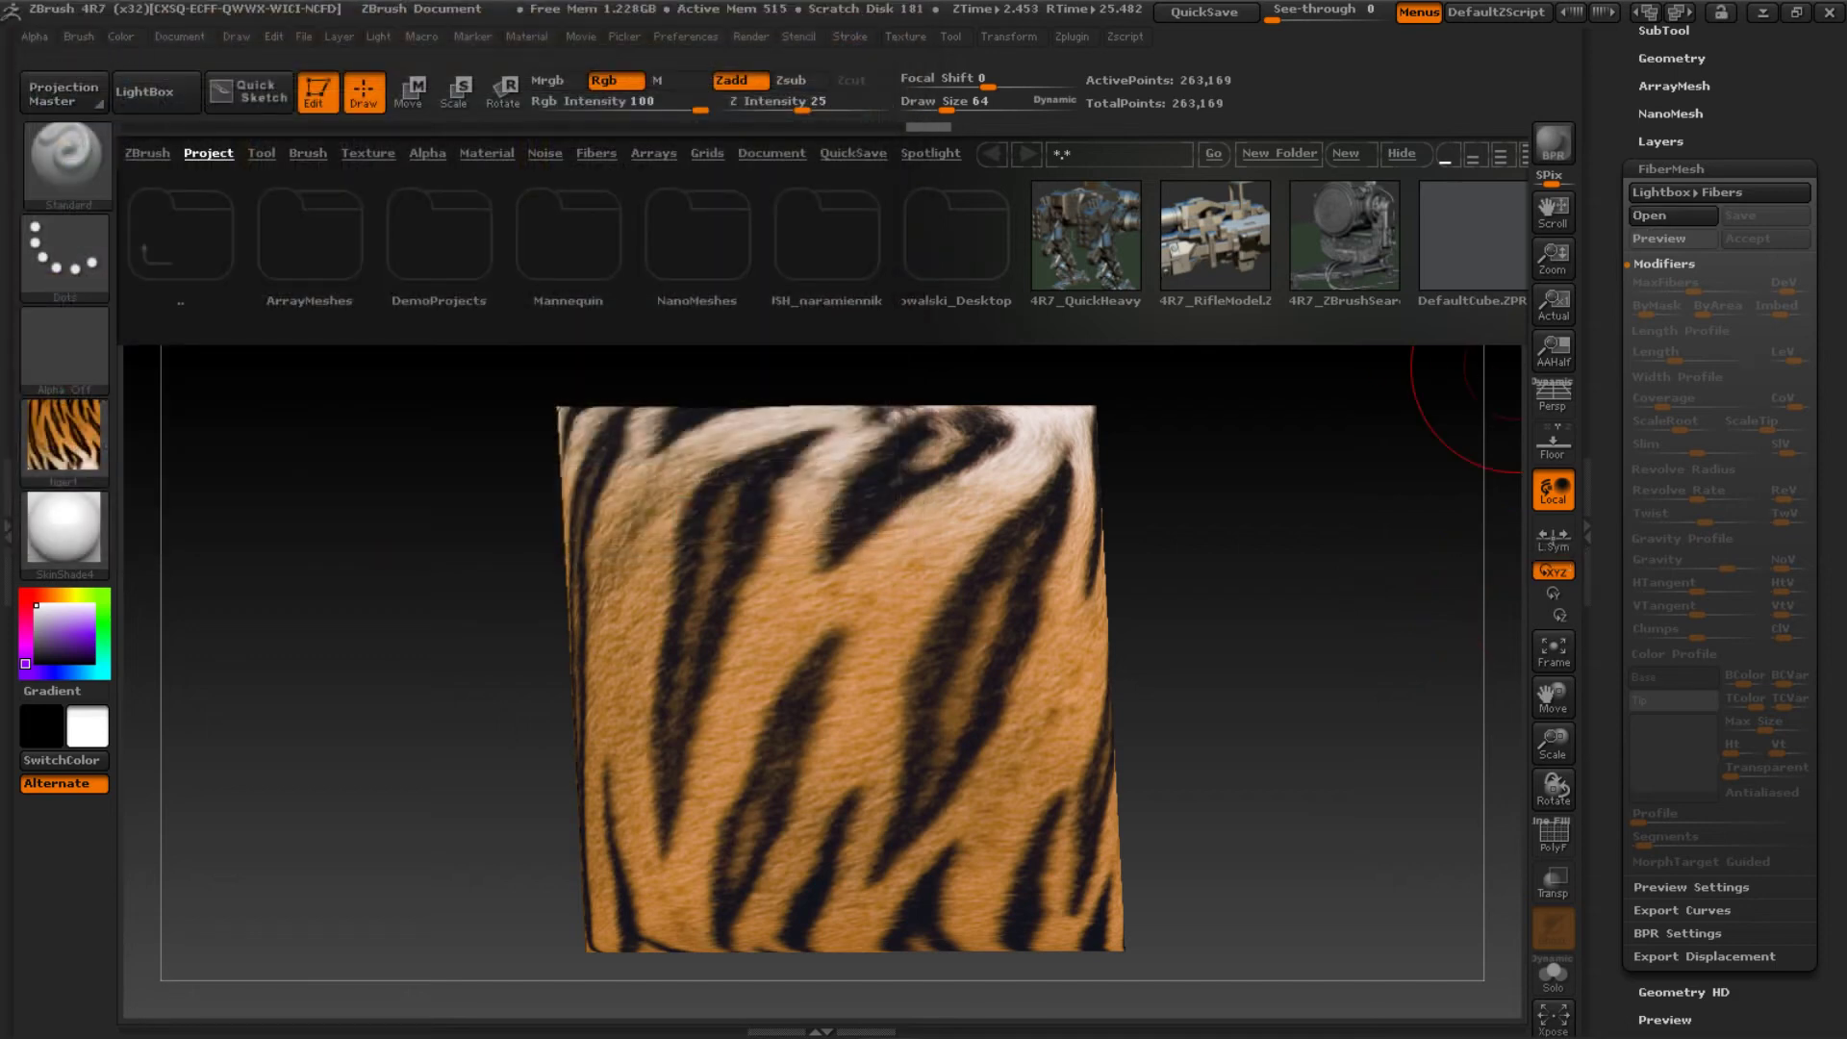
left_click(1691, 887)
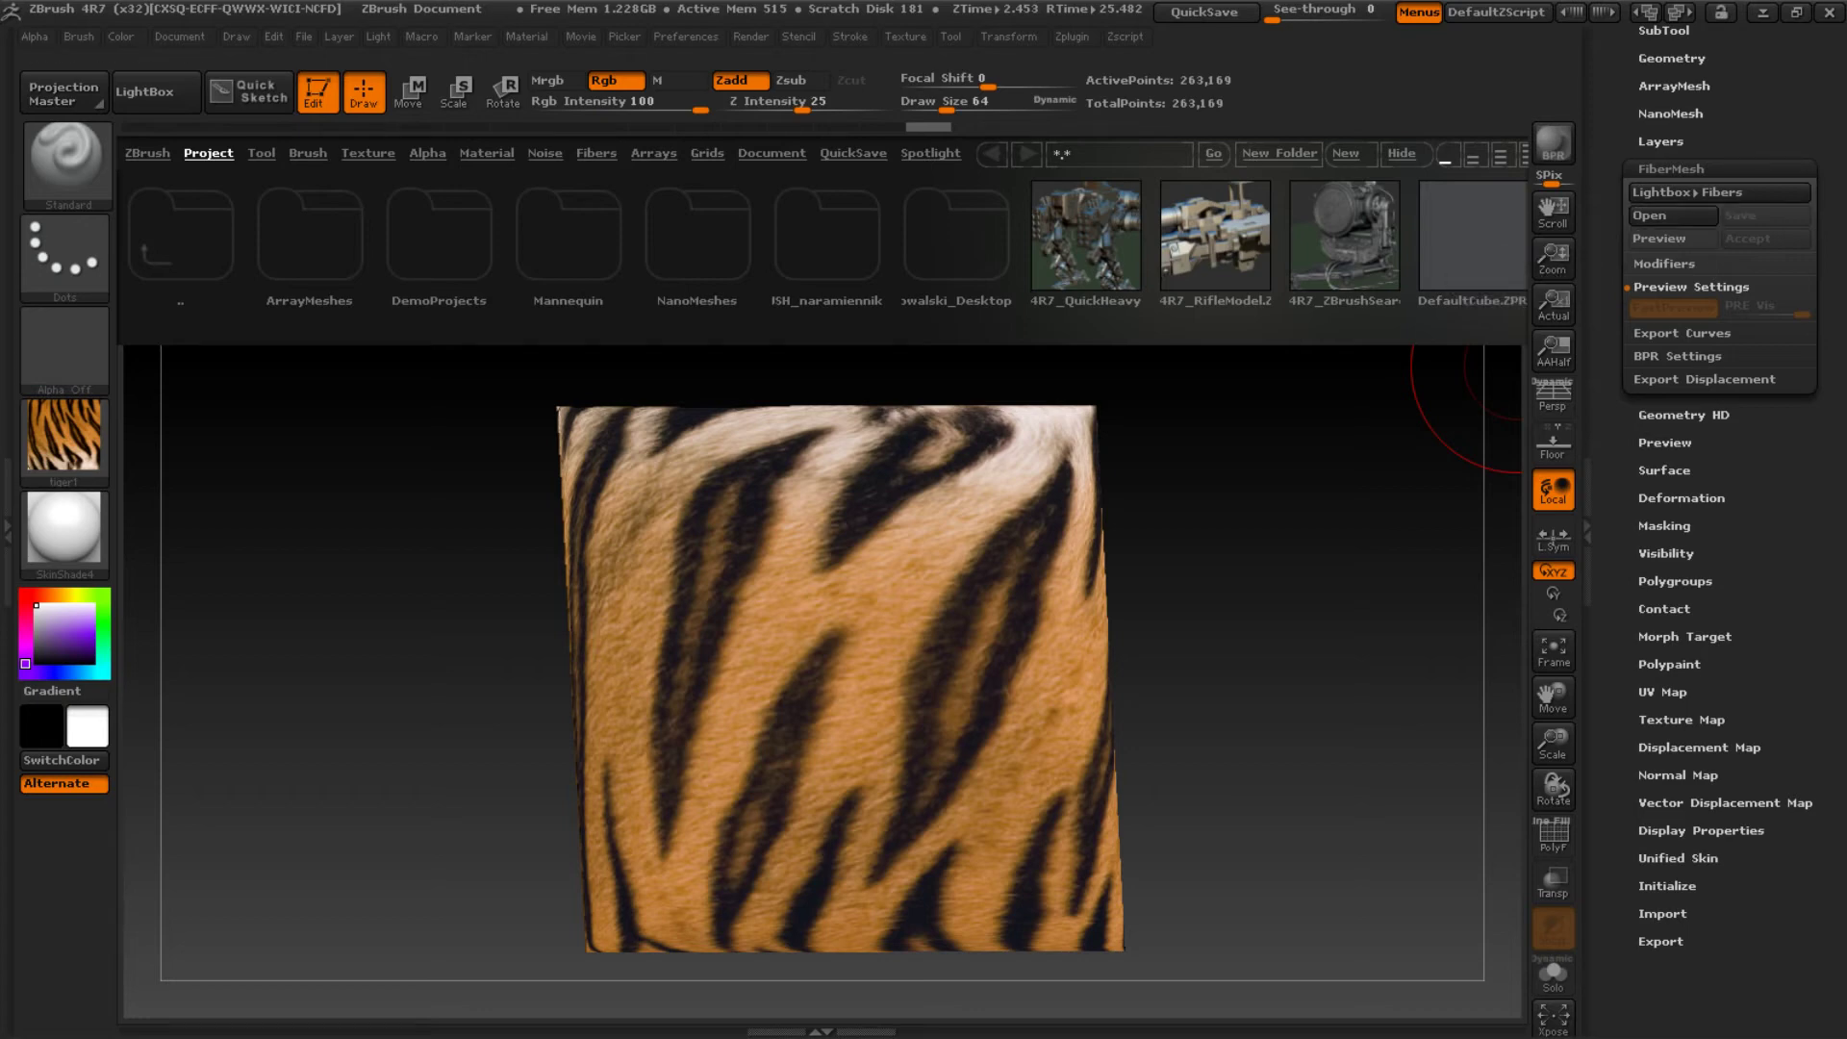
left_click(1671, 168)
left_click(1671, 168)
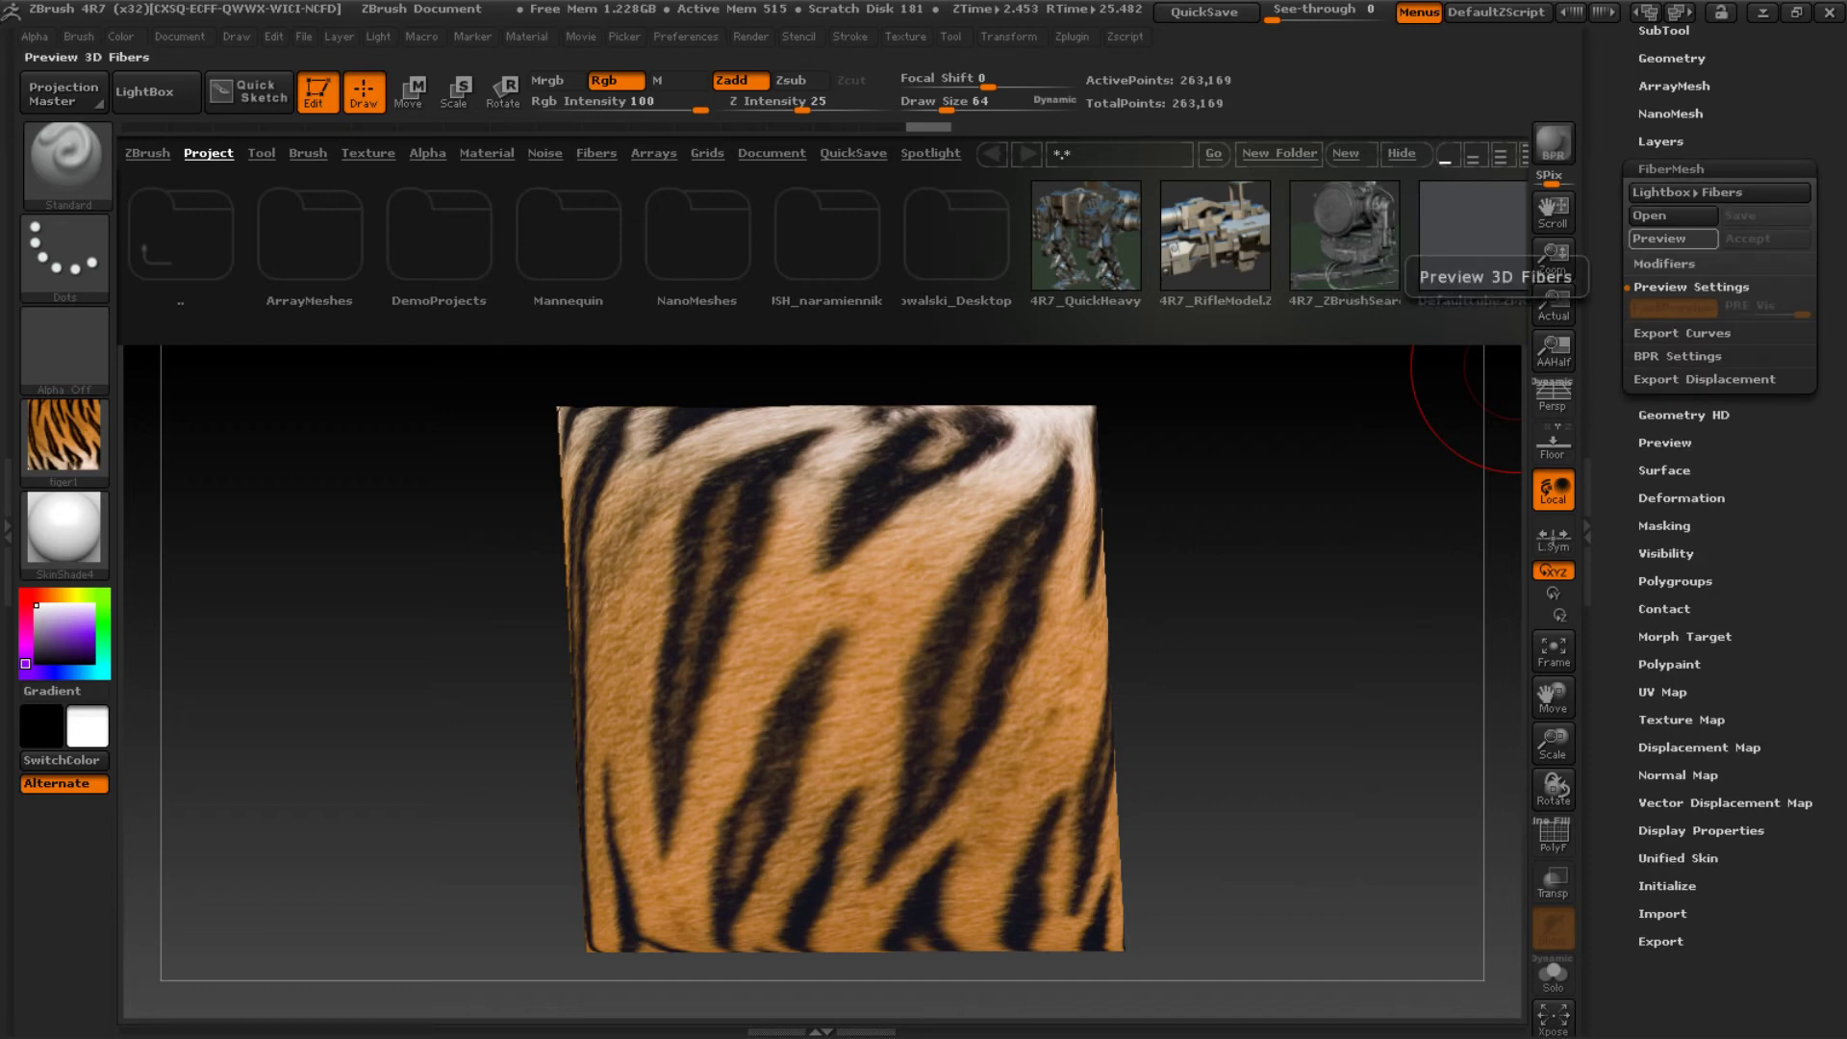
left_click(1650, 215)
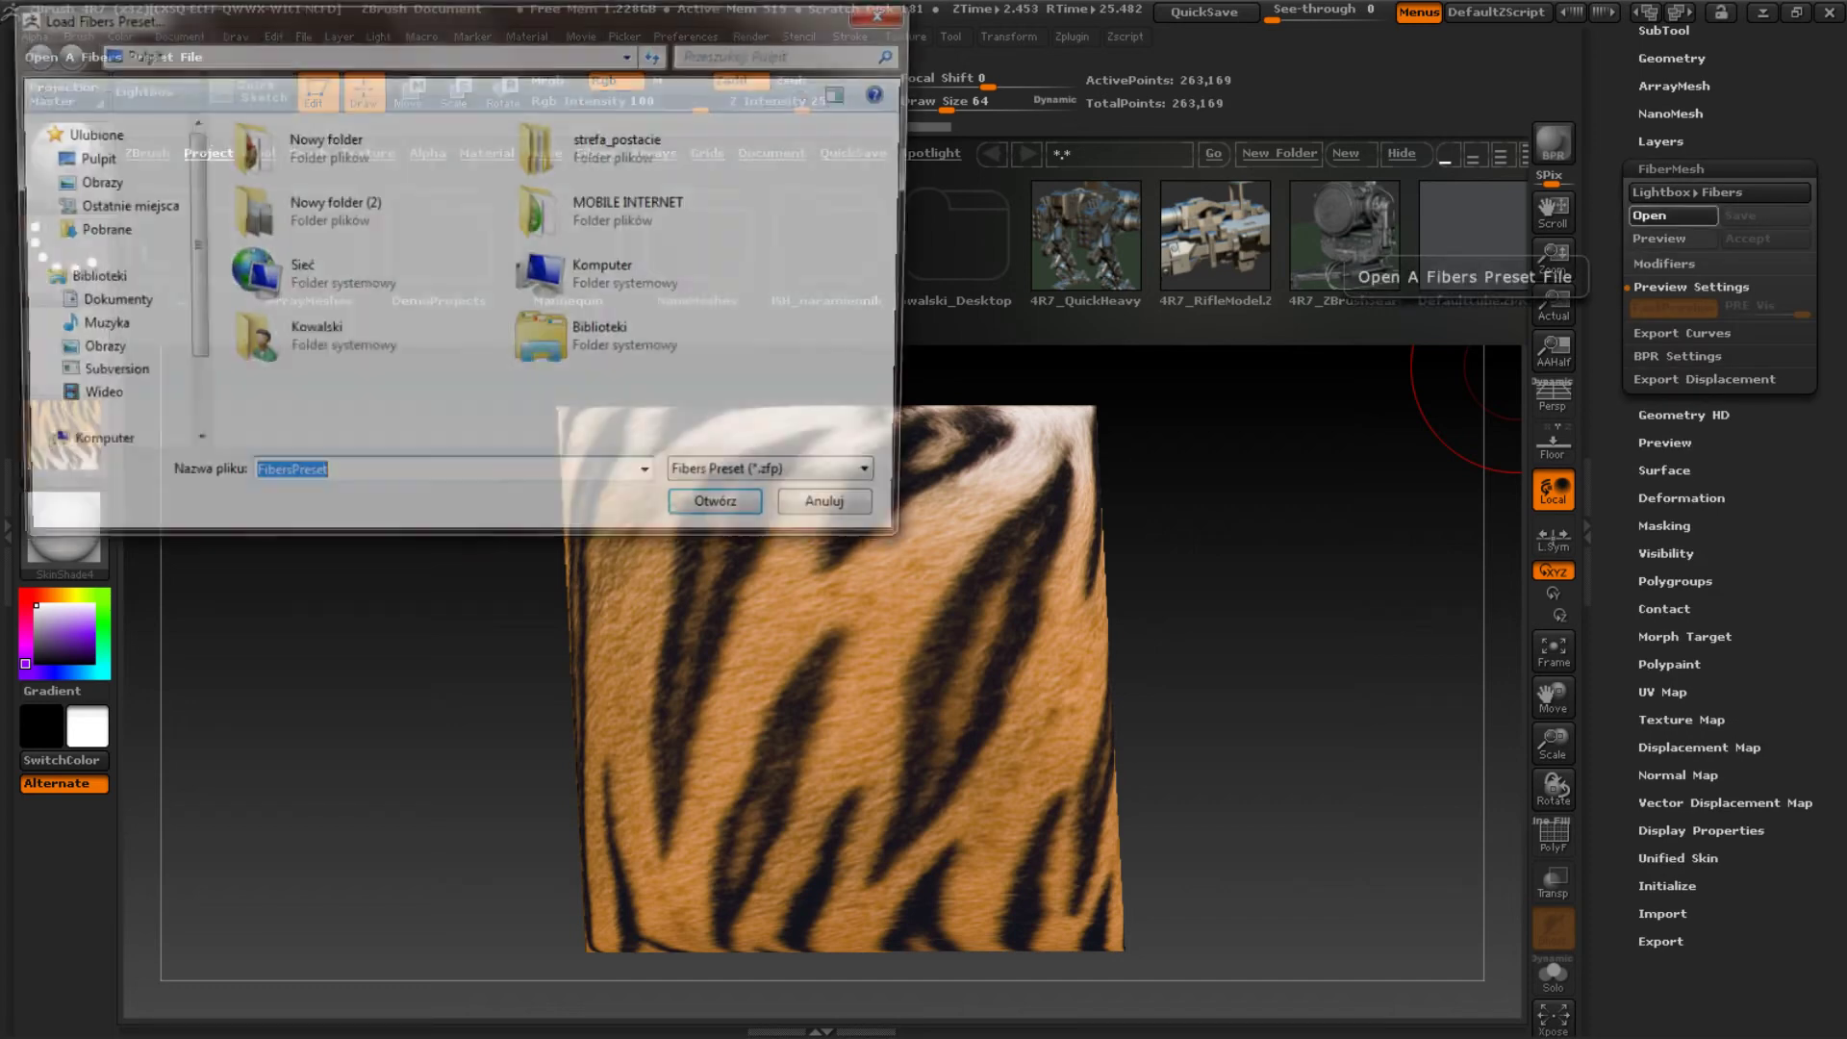
key("Escape")
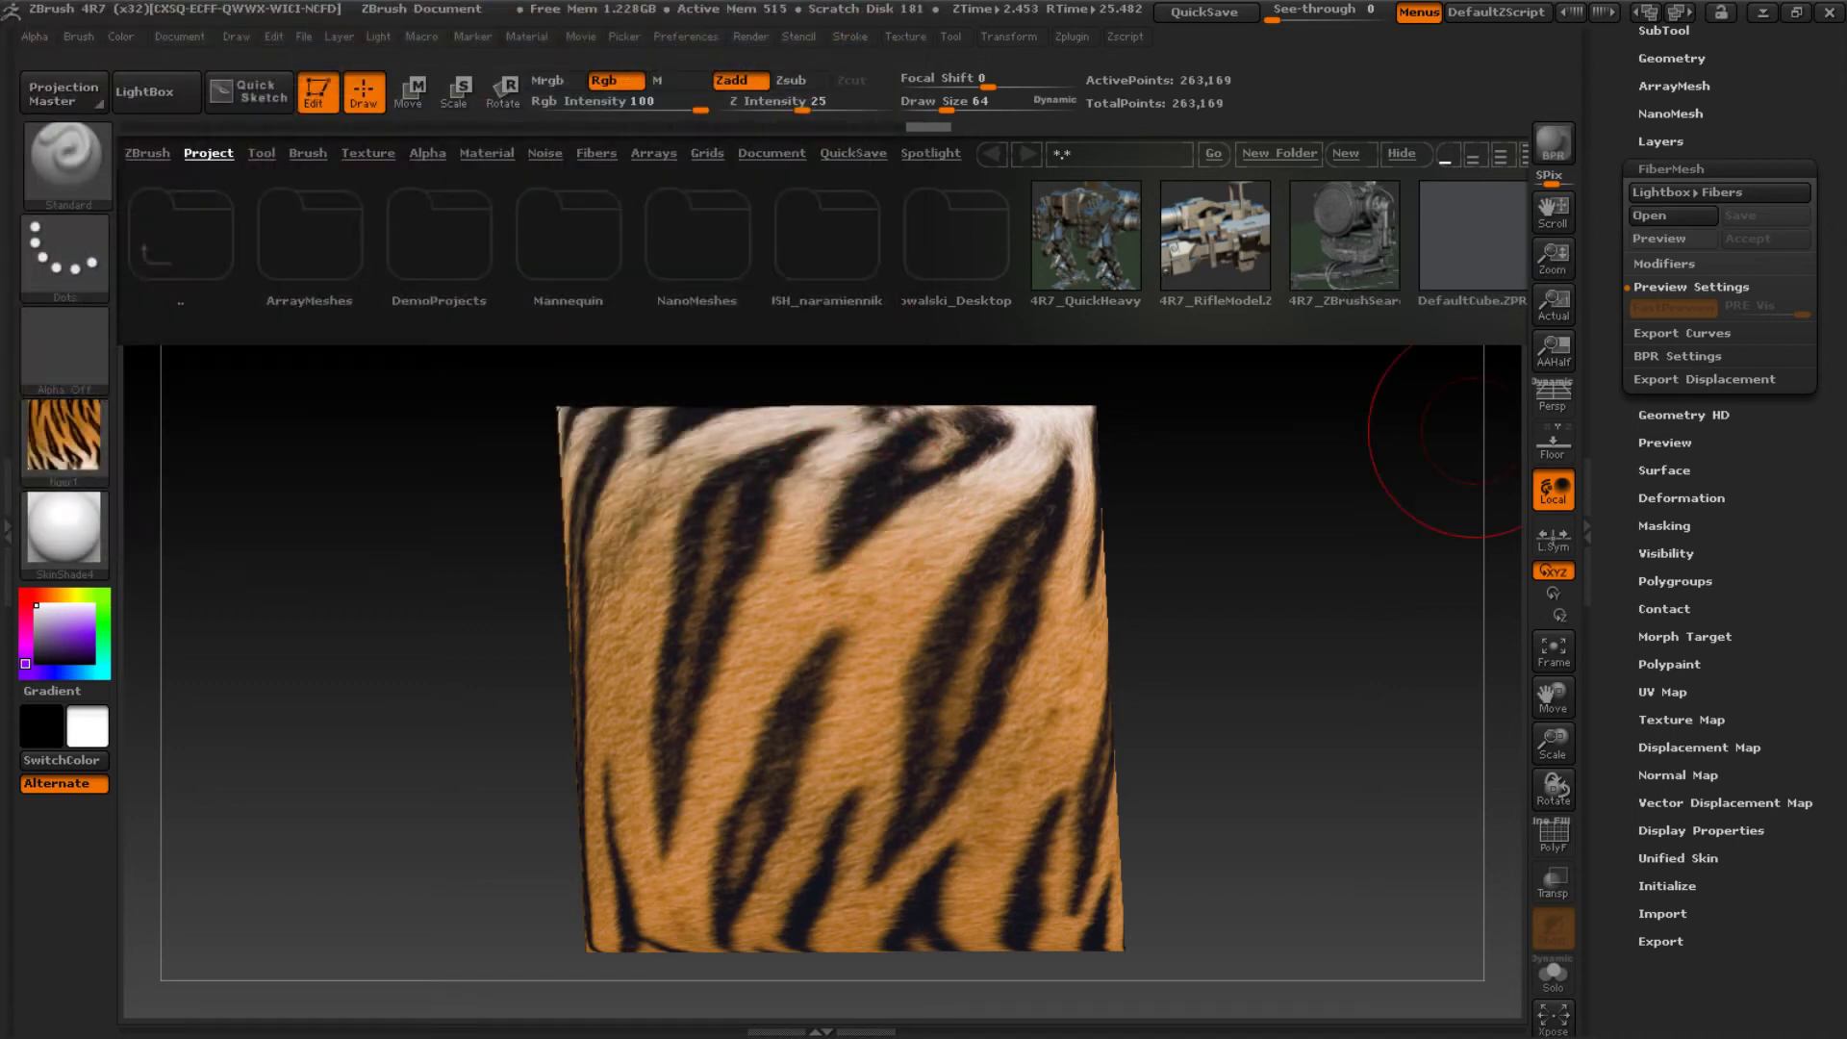
Turn on the FiberMesh preview for the plane and make a Best Preview Render of the fibers
left_click(1658, 239)
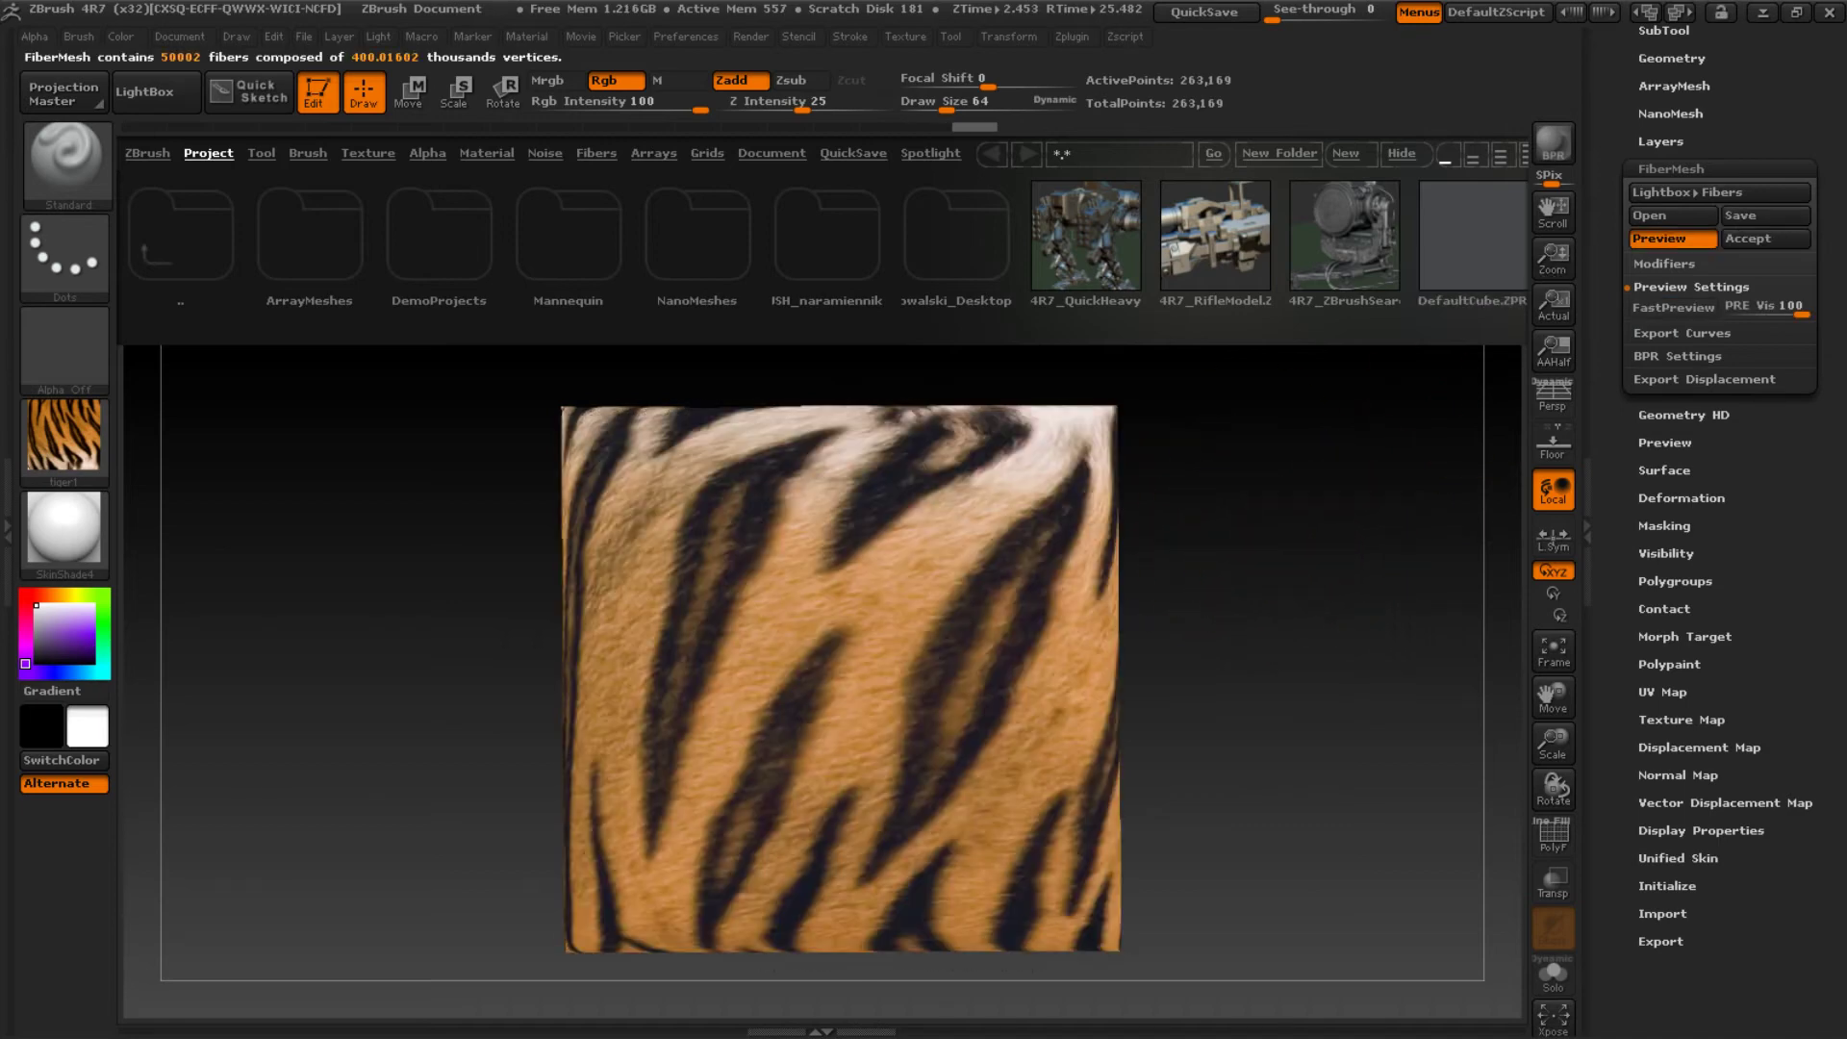
mouse_move(1280, 616)
left_mouse_down()
mouse_move(1213, 664)
mouse_move(1313, 589)
left_mouse_up()
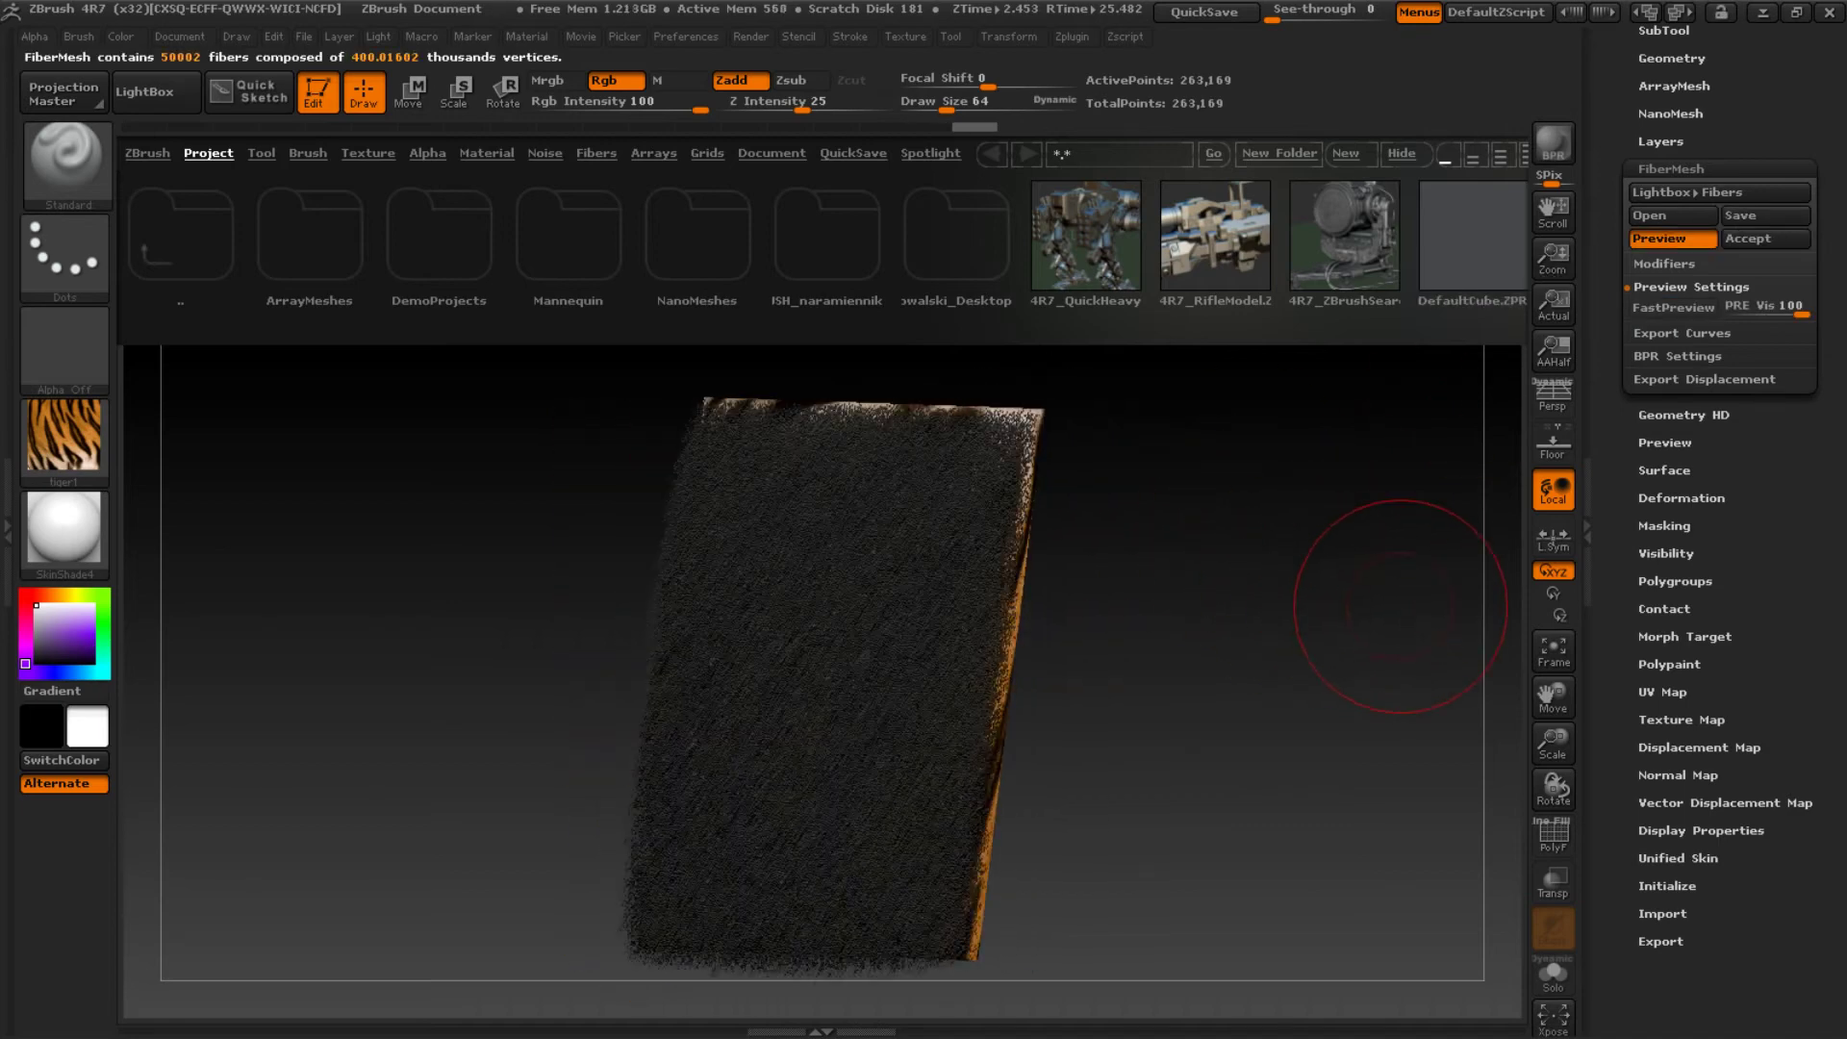
mouse_move(1183, 575)
left_mouse_down()
mouse_move(1289, 616)
mouse_move(1146, 577)
mouse_move(1290, 660)
mouse_move(1374, 625)
mouse_move(1374, 539)
left_mouse_up()
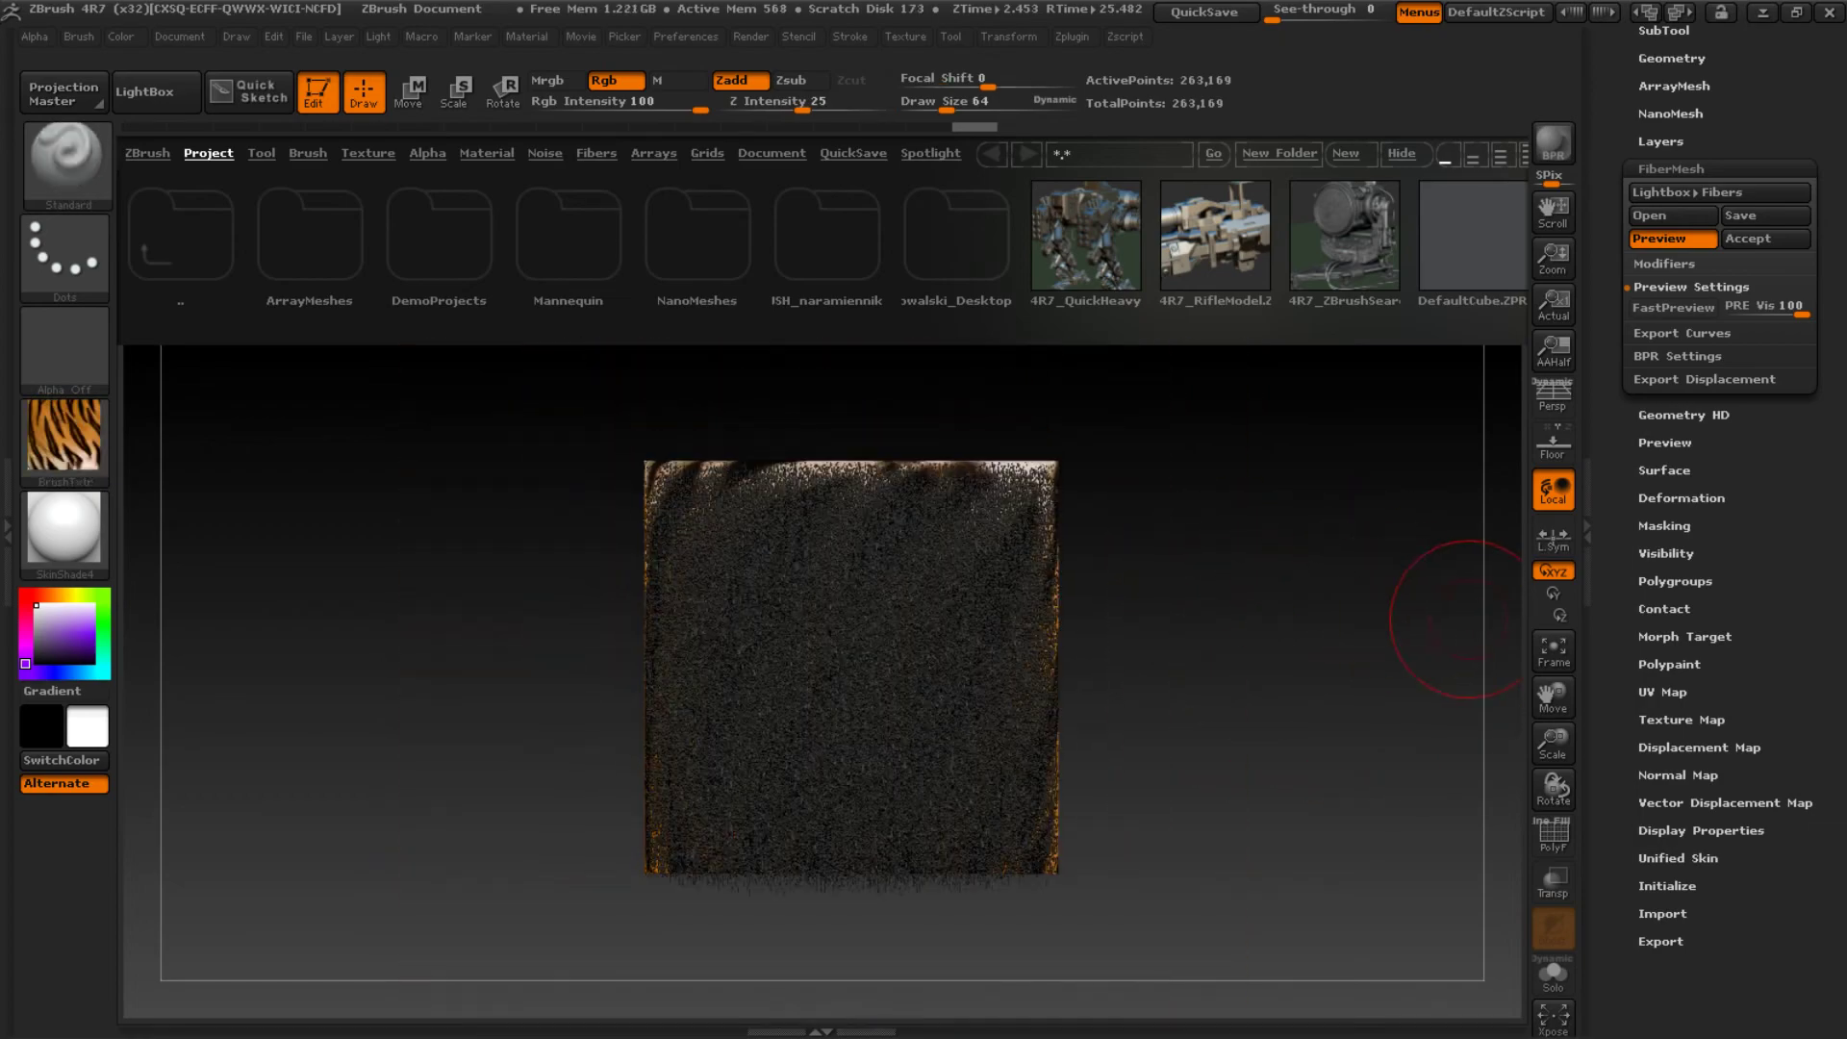
key("shift+r")
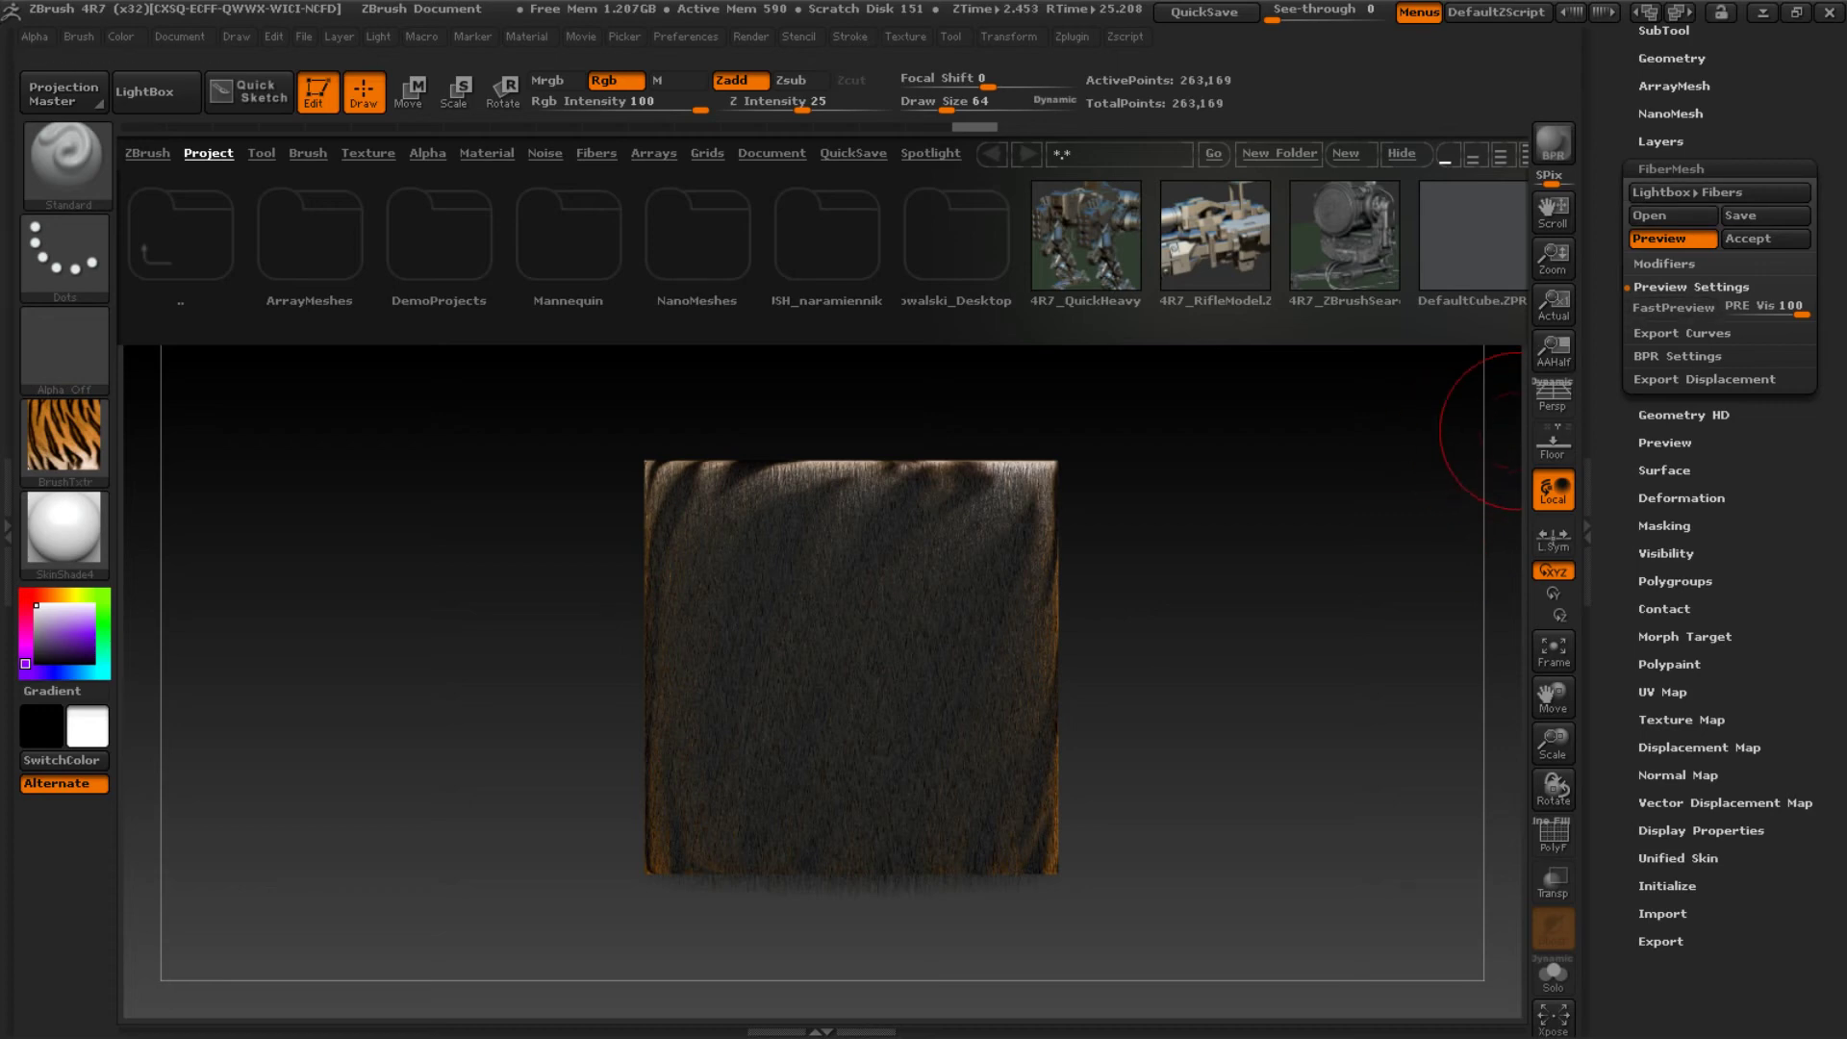
Set the fibers' tip colorize amount (TColor) to 0 in the FiberMesh modifiers
scroll(1659, 214, "up", 2)
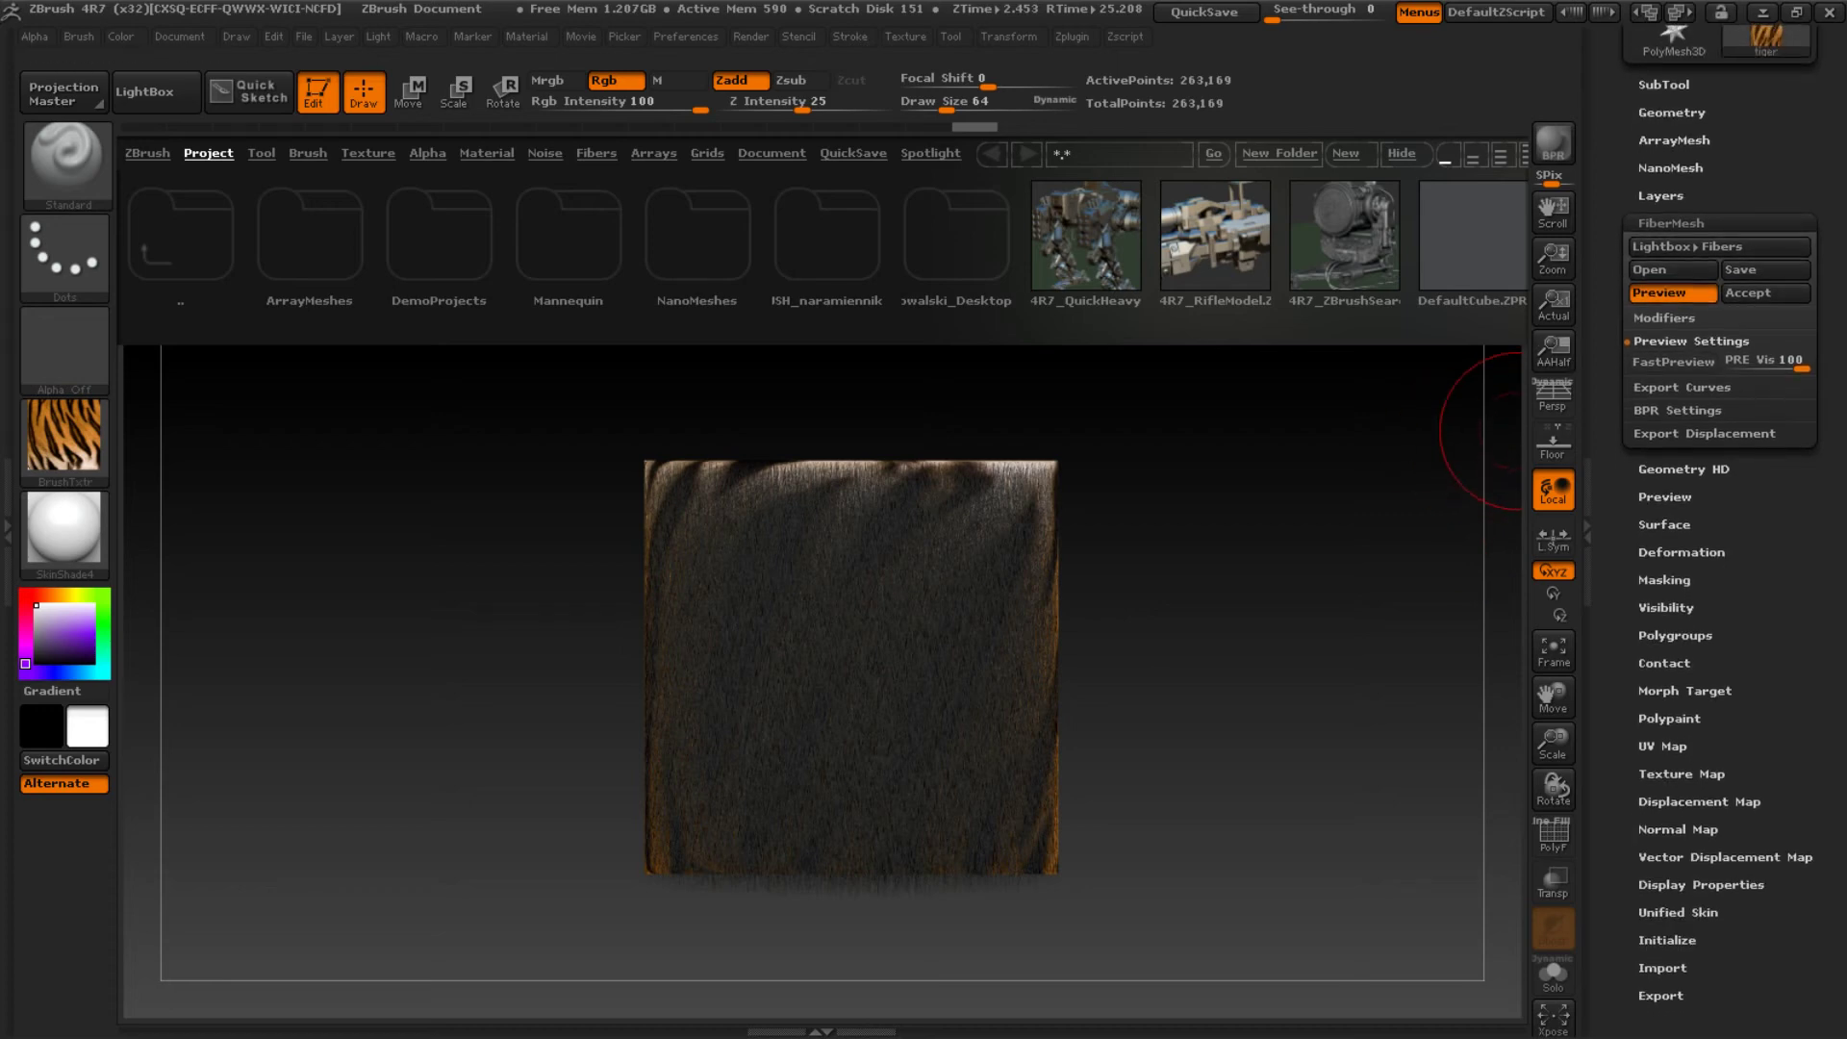
scroll(1672, 297, "up", 1)
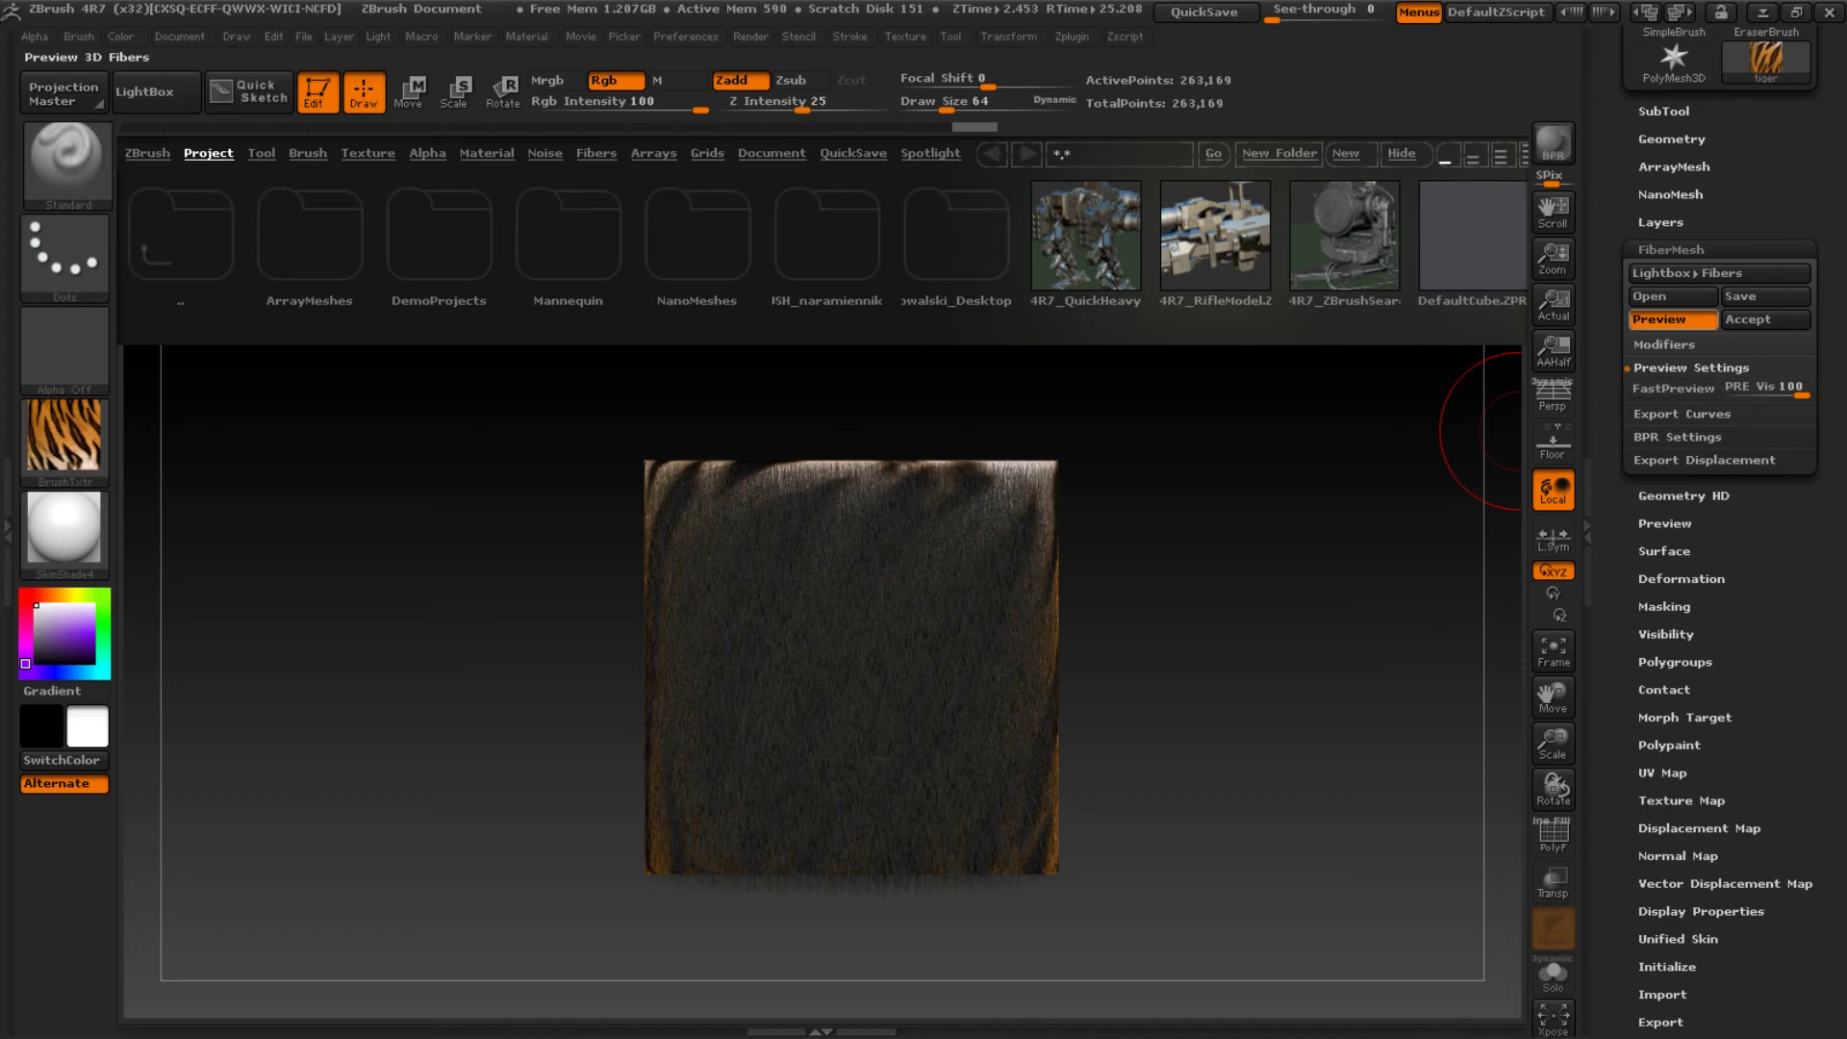
left_click(1664, 343)
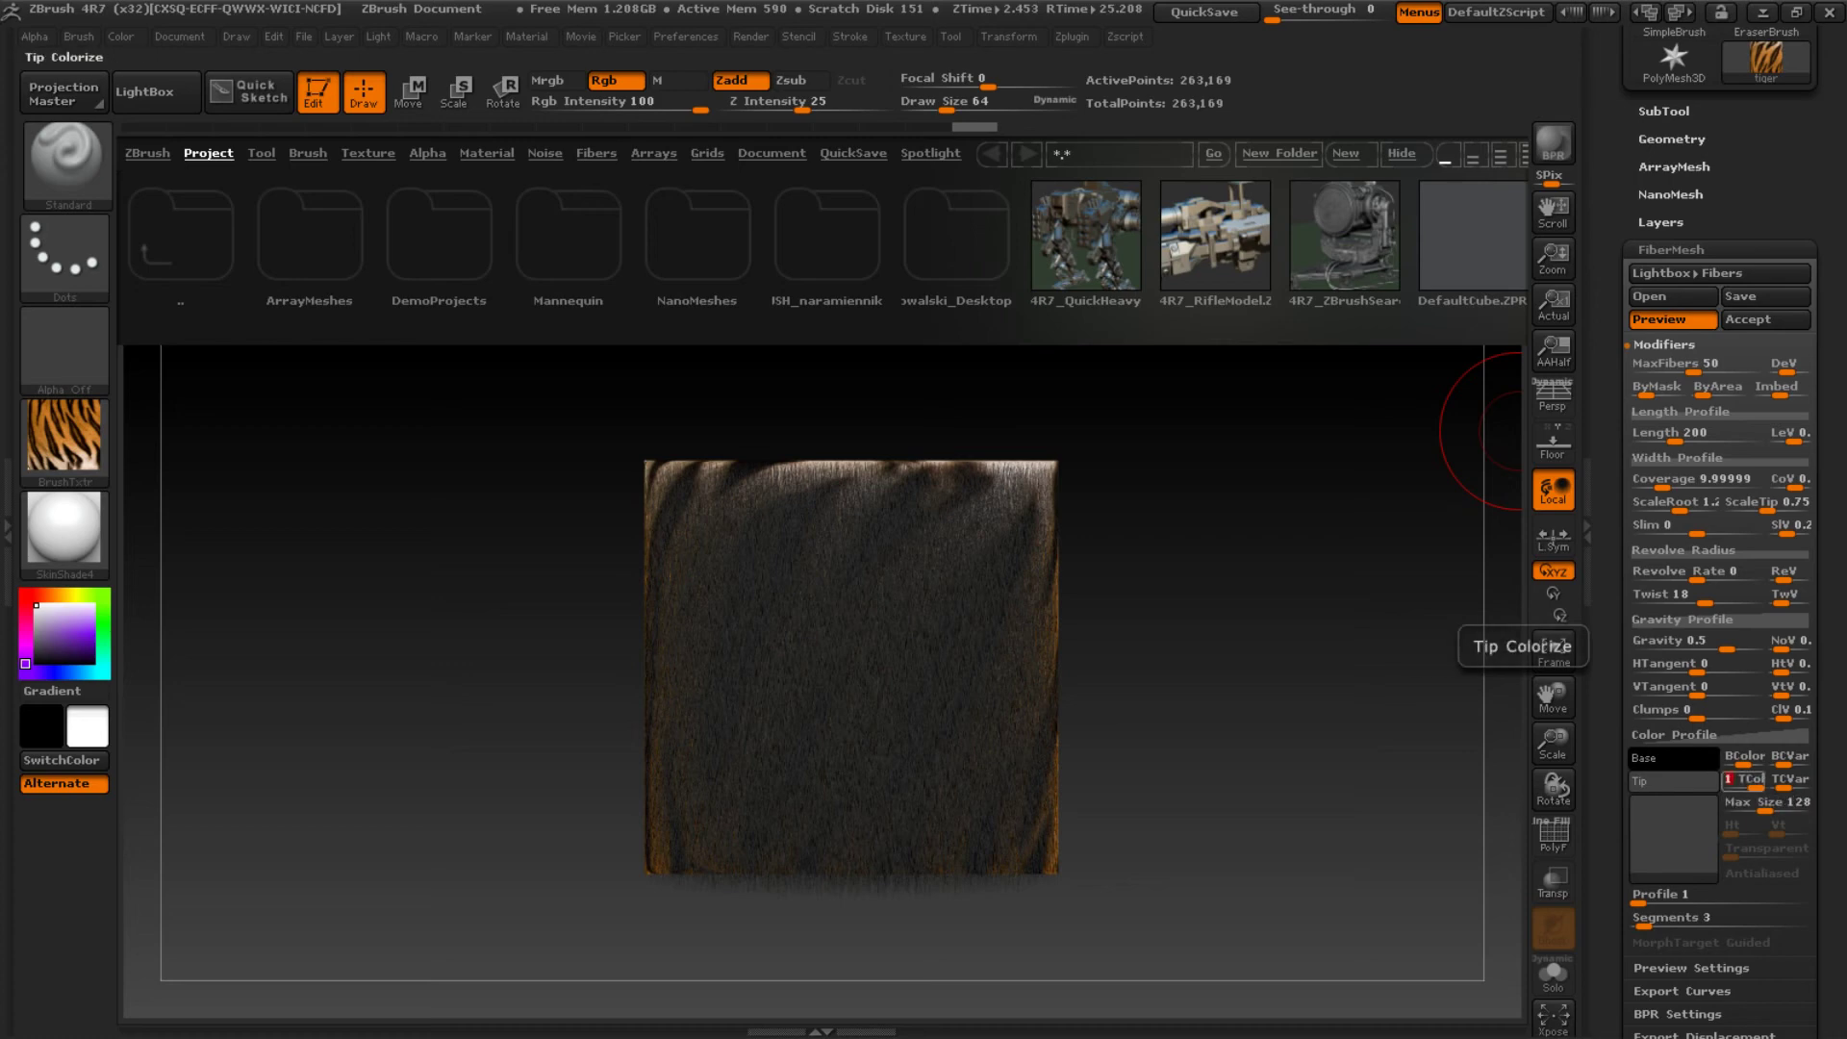
key("Return")
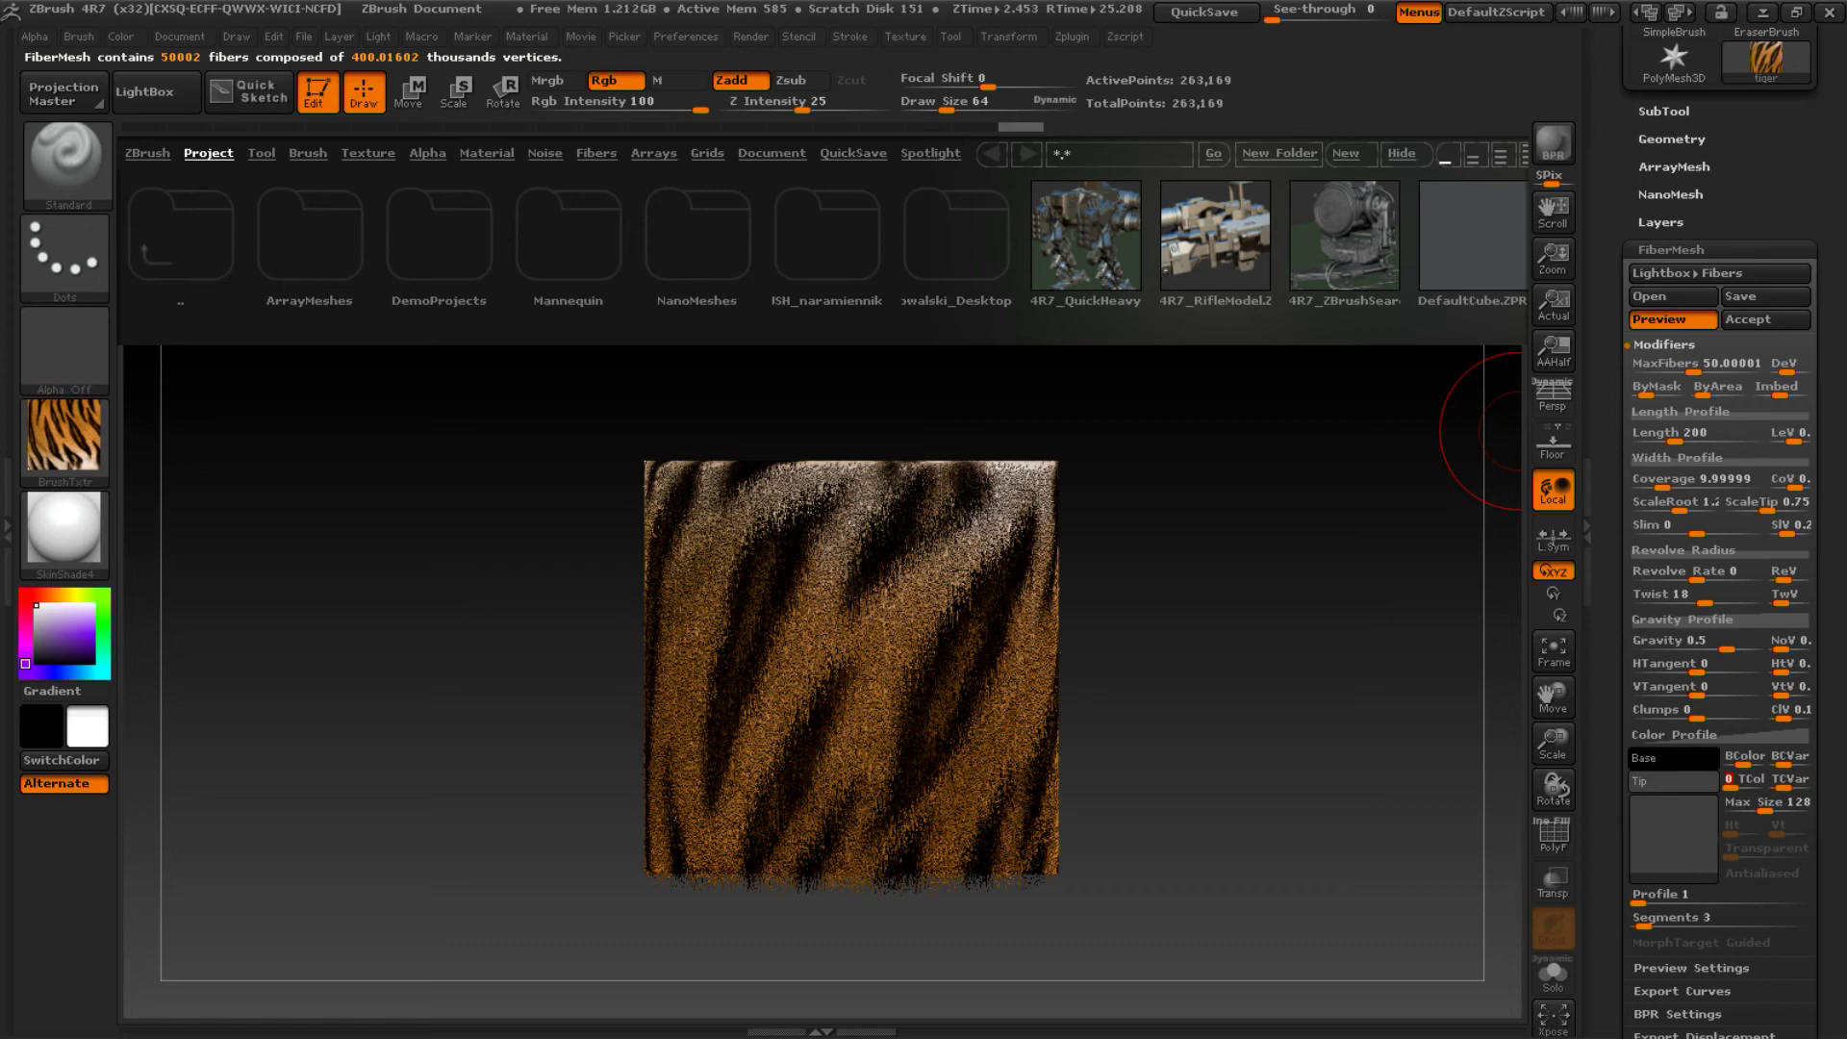
Try a base colorize amount (BColor) of 0.5 for the fibers, settling on 1 instead
left_click(1665, 710)
left_click(1743, 756)
type("0.5")
key("Return")
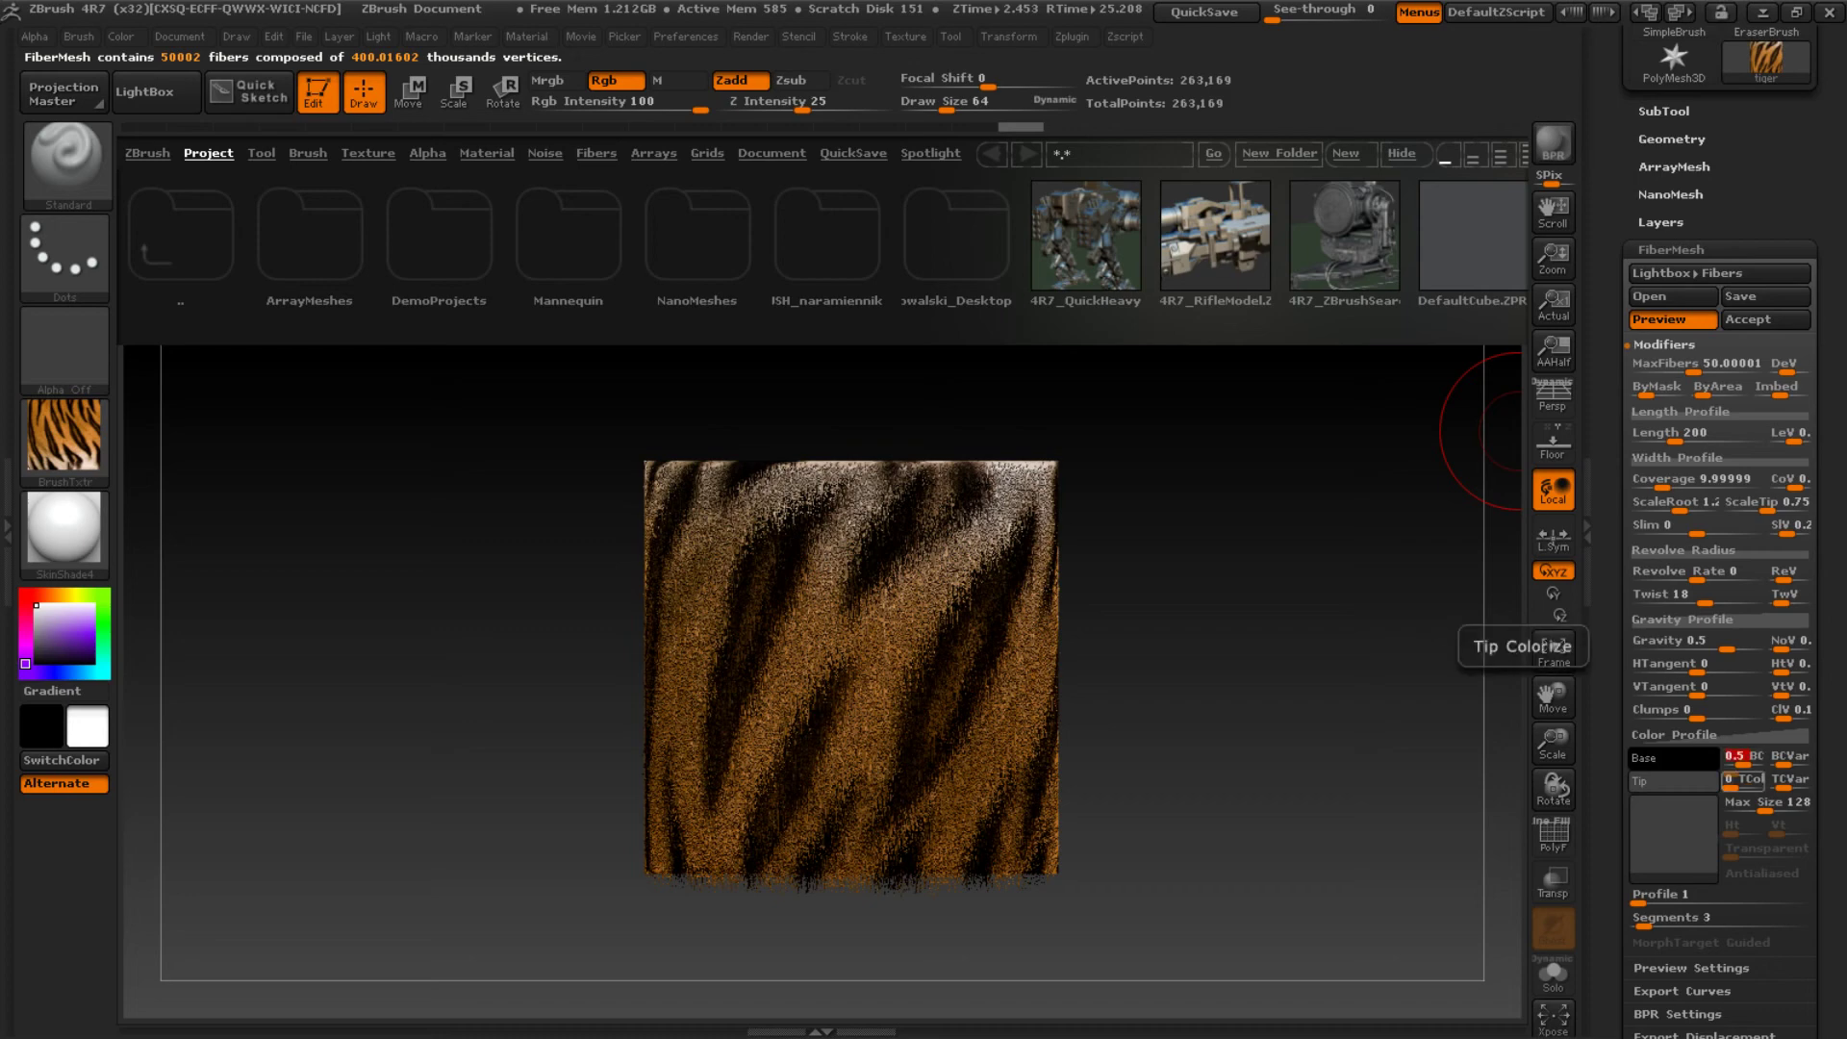
type("1")
key("Return")
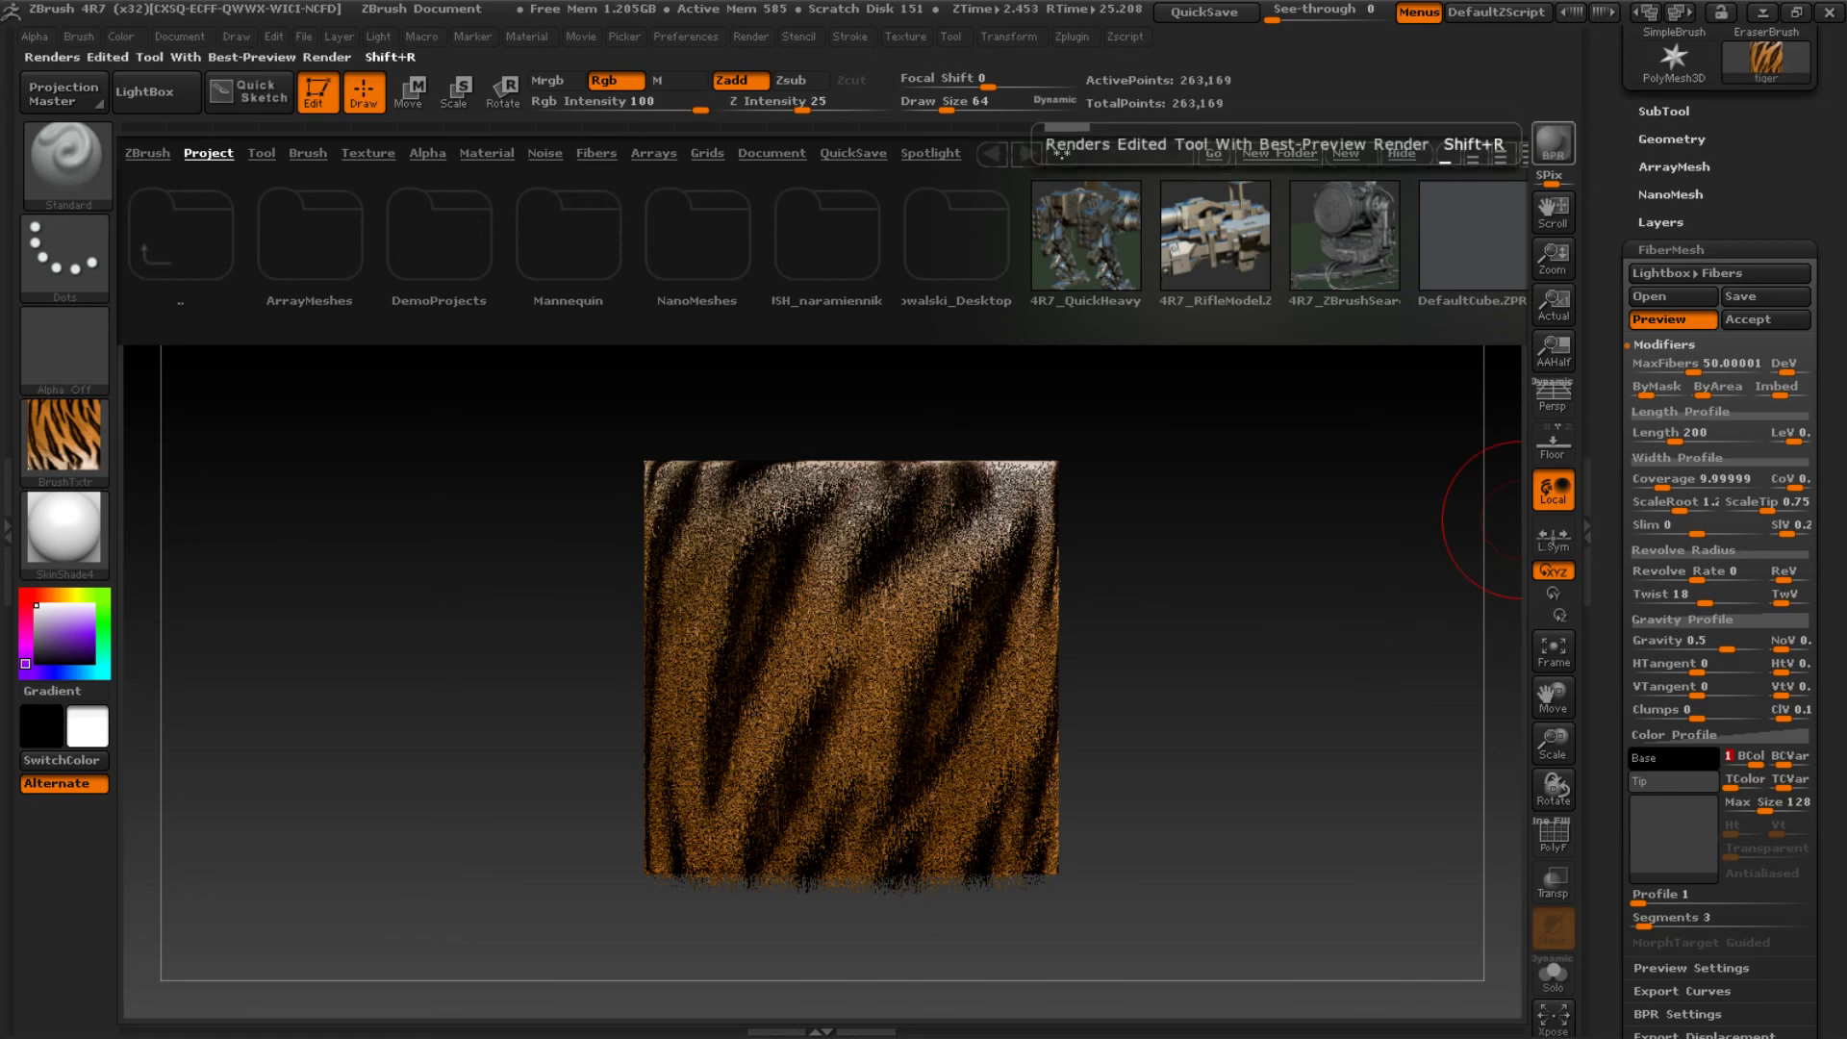
Make a Best Preview Render of the recolored tiger fur
left_click(1553, 145)
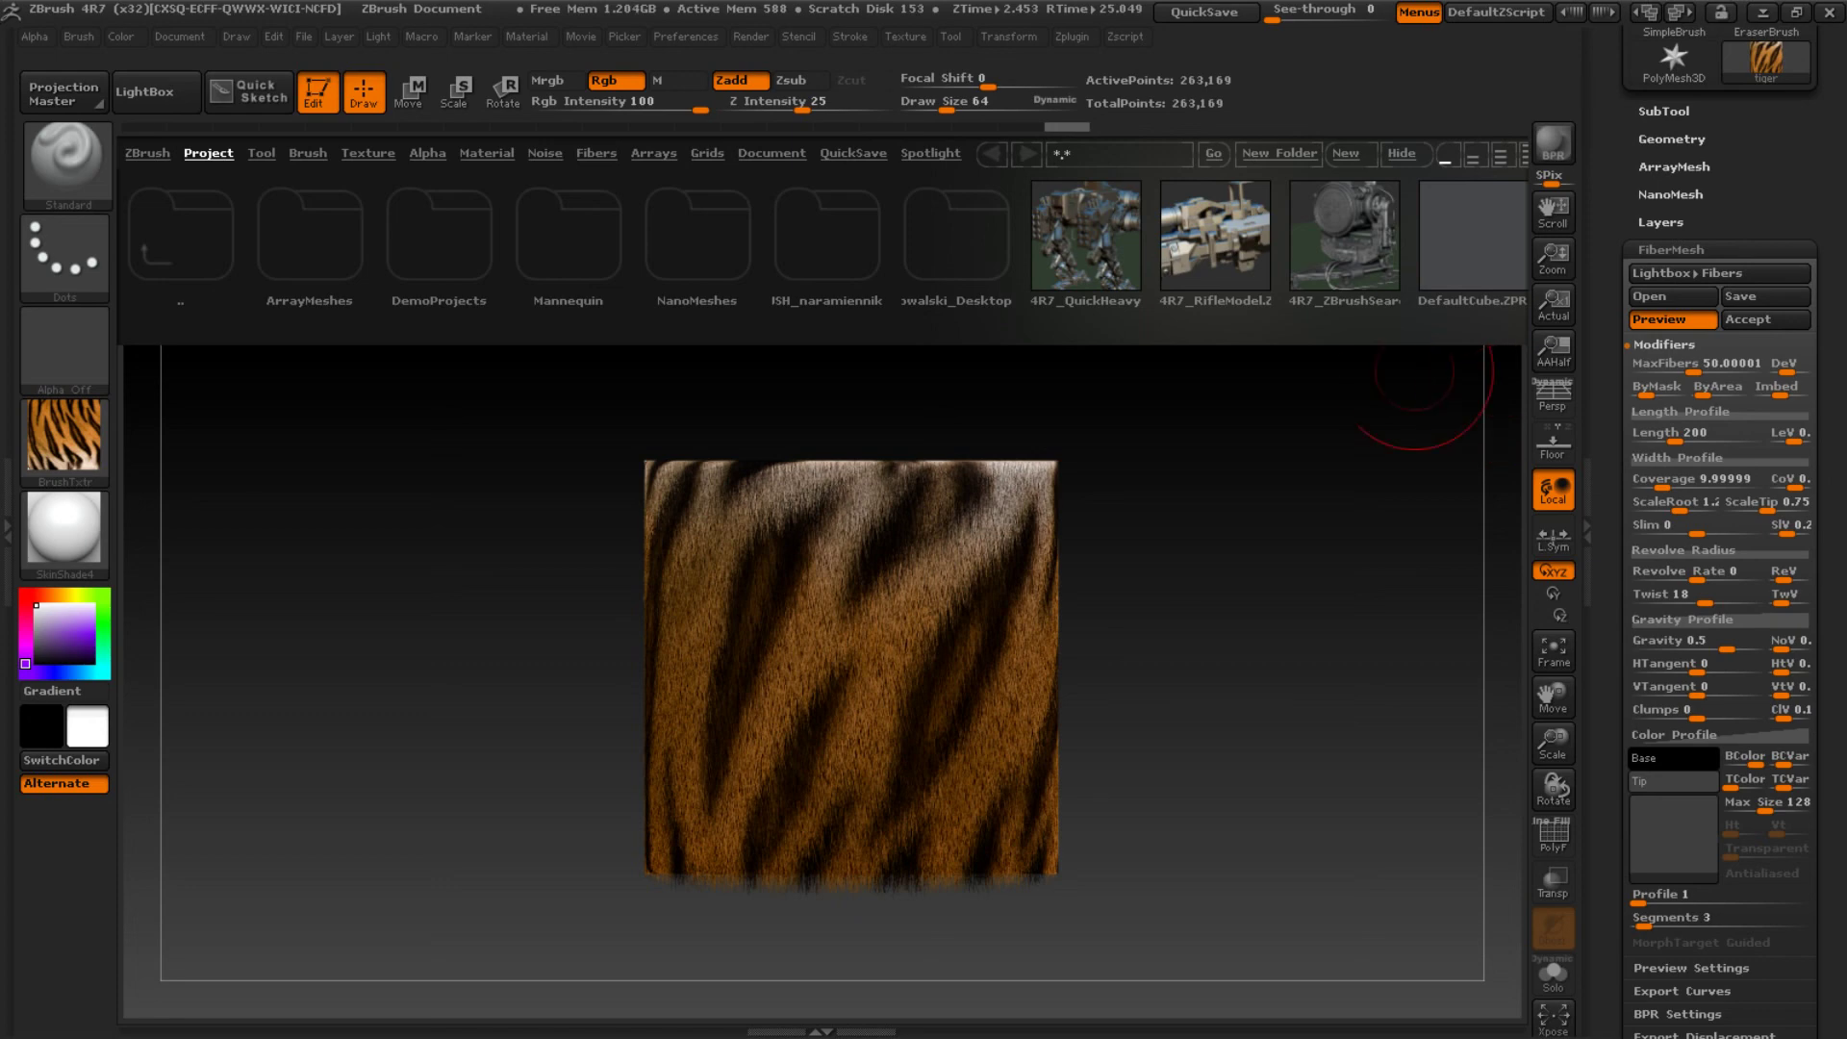
left_click_drag(1609, 250, 1609, 574)
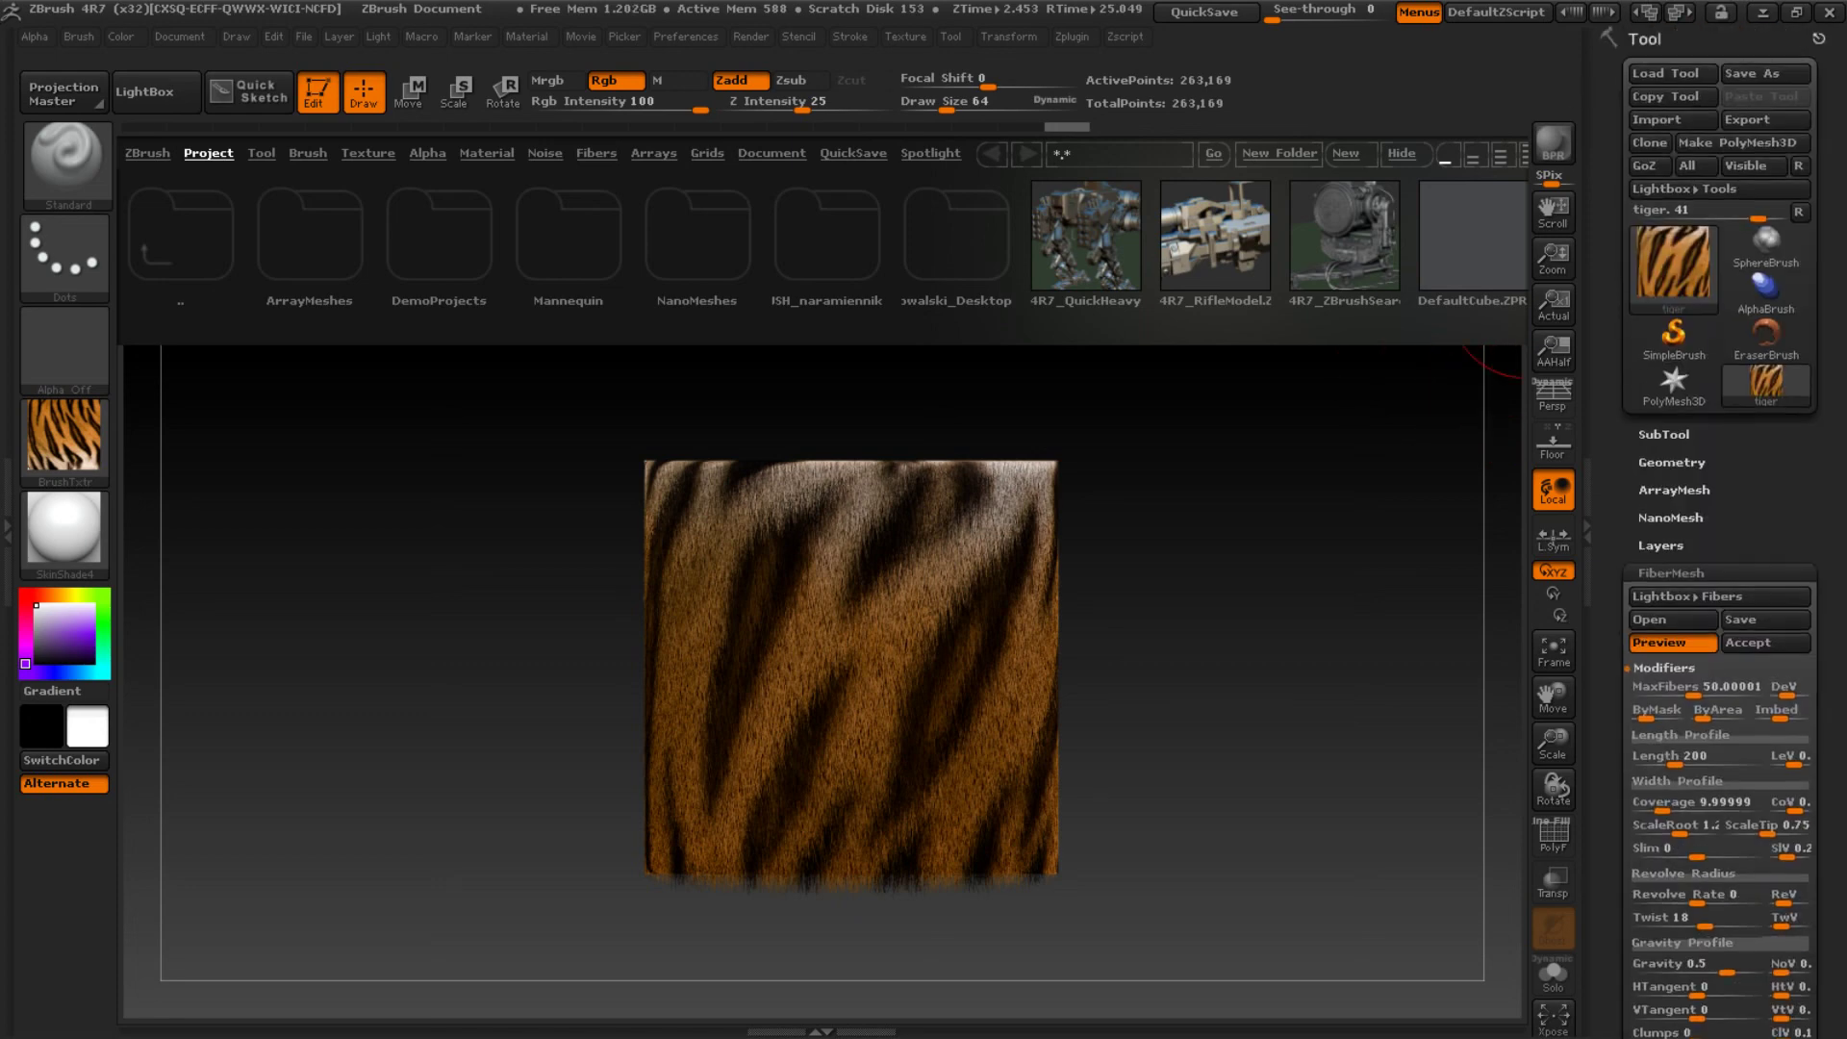